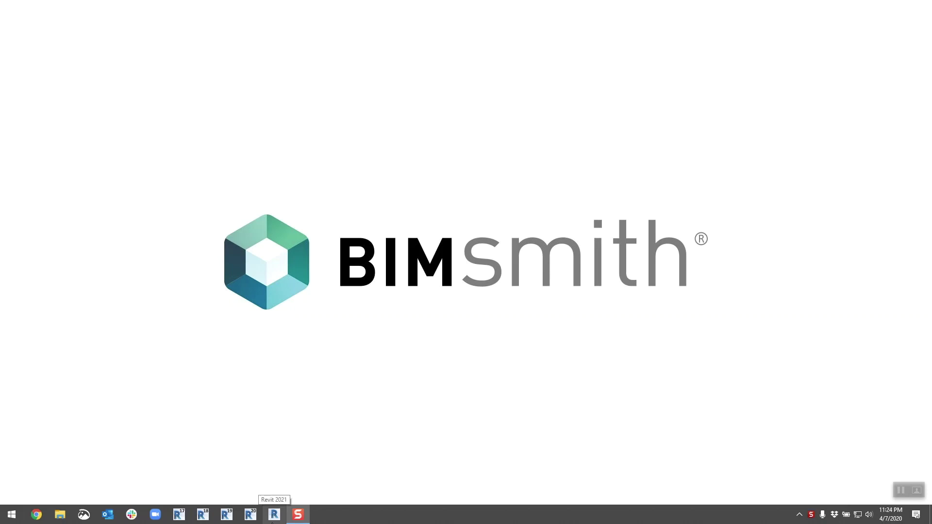
Launch Revit 2021 from the Windows taskbar.
click(275, 514)
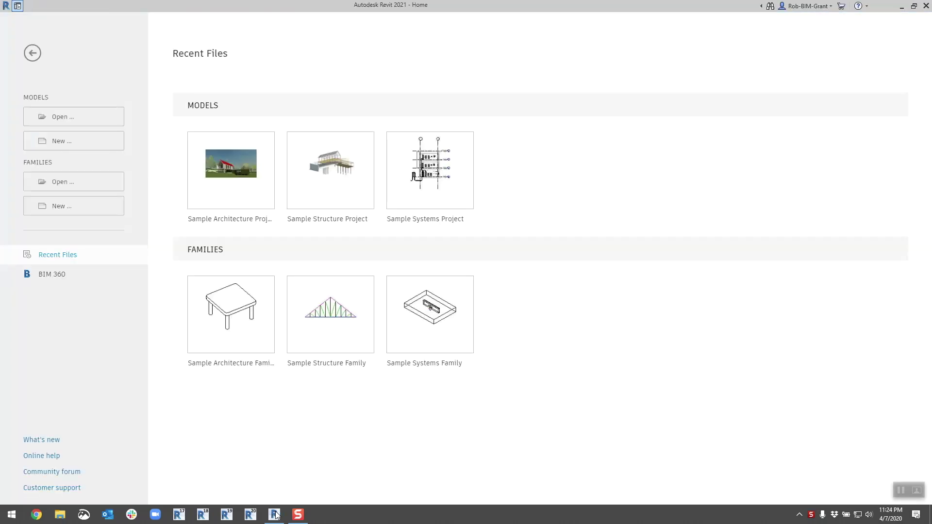
Open the Sample Architecture Project from the Home screen's Recent Files.
mouse_move(275, 516)
mouse_move(229, 185)
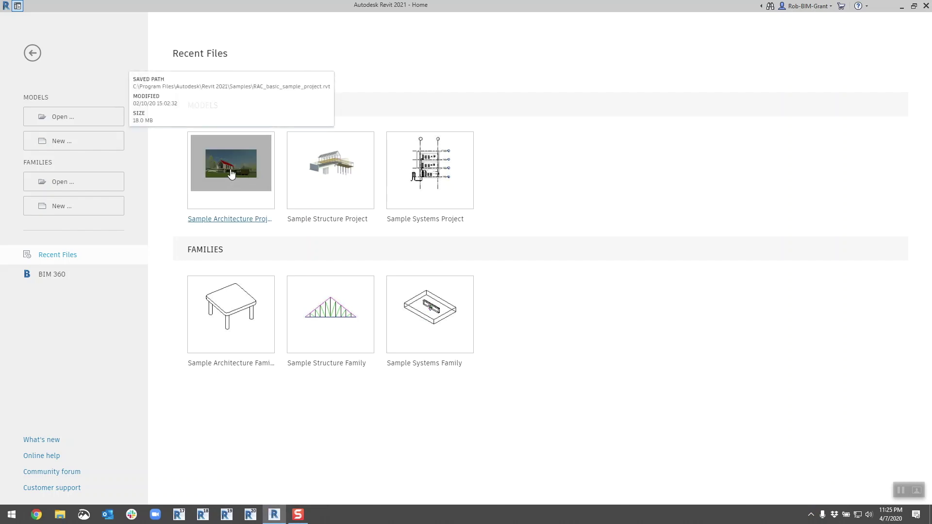
click(231, 174)
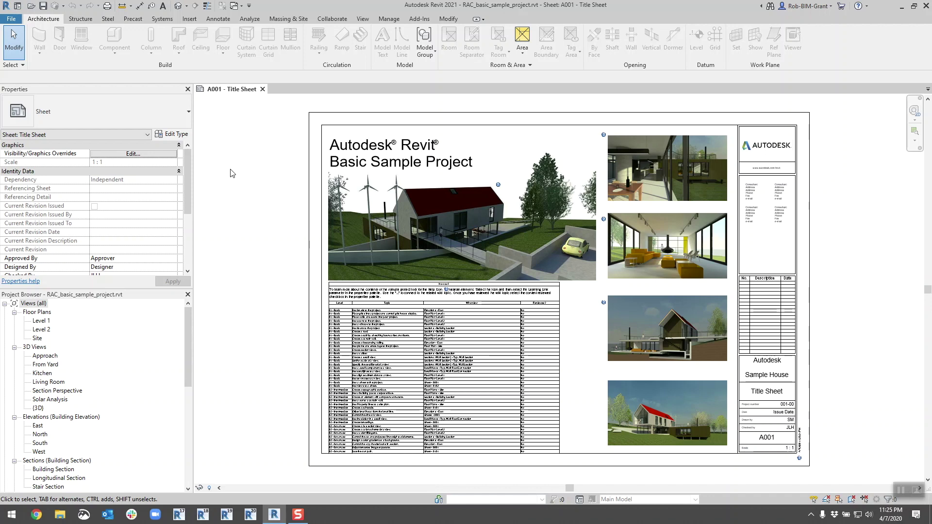
Open the default 3D view with 3D and orbit and pan toward the house and patio.
scroll(250, 366, down, 1)
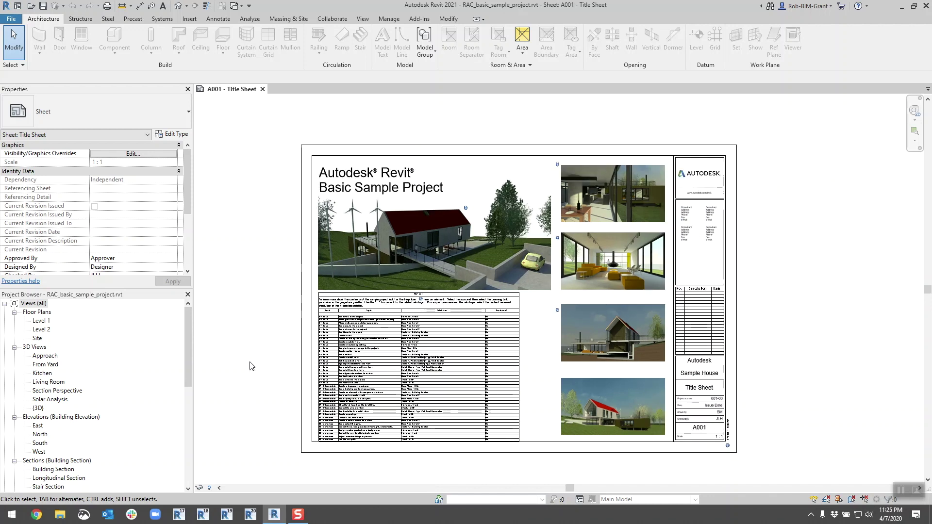
key(3)
key(d)
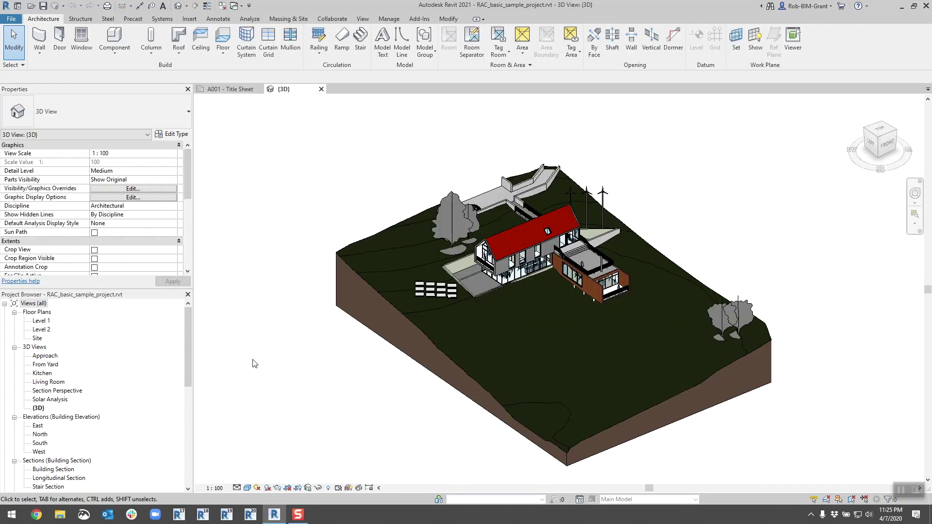
scroll(558, 262, up, 3)
shift+middle_drag(558, 262, 474, 316)
scroll(474, 316, up, 2)
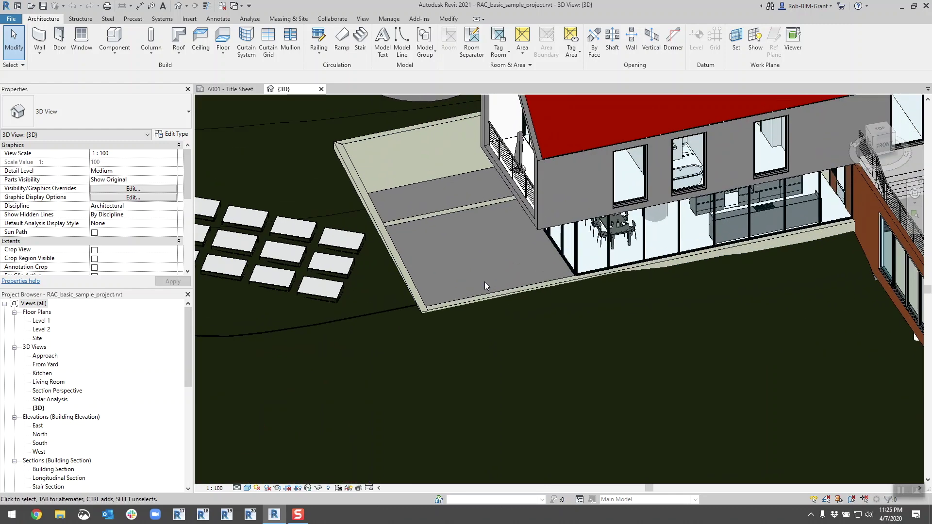
middle_drag(481, 340, 509, 417)
scroll(493, 394, down, 1)
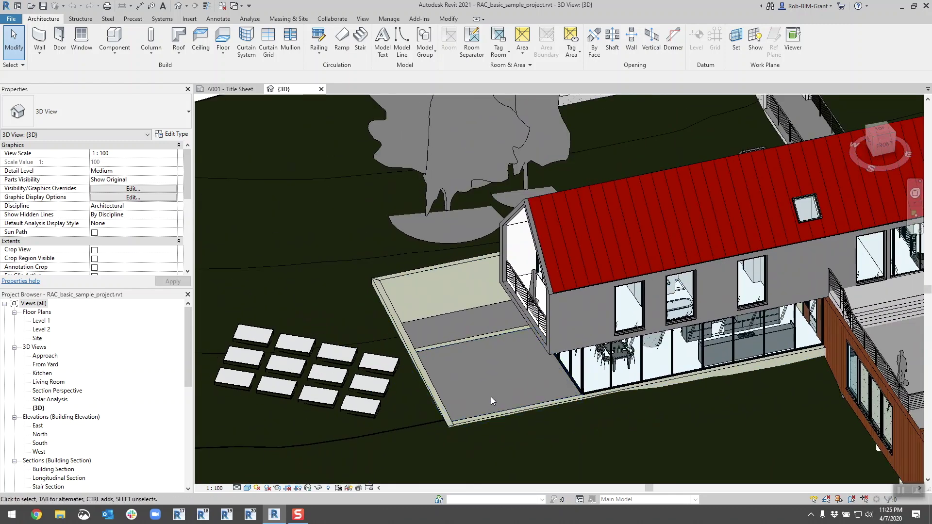
Draw a partition wall across the patio slab with the WA command.
key(w)
key(a)
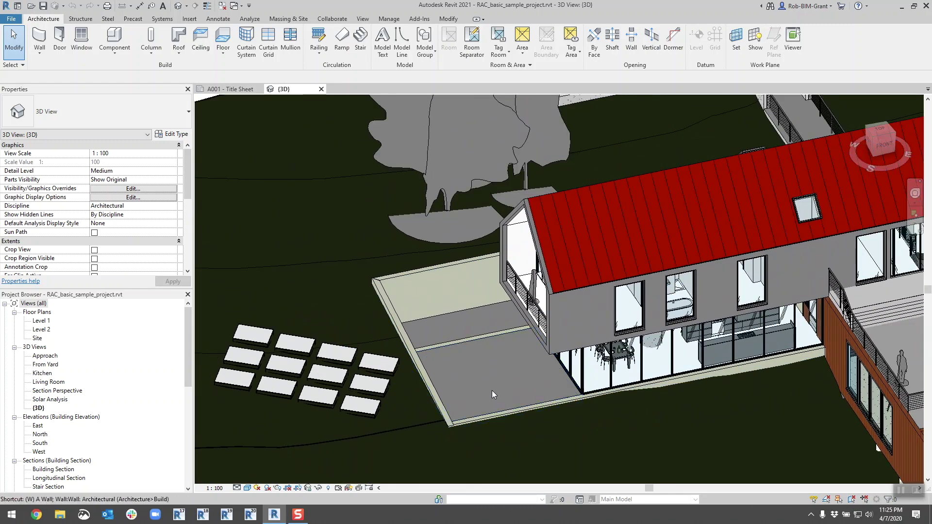
click(422, 316)
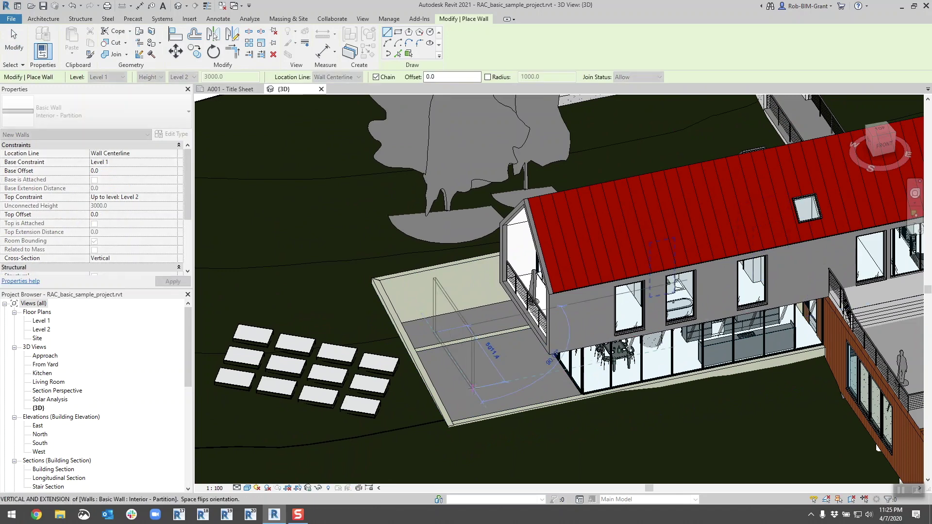
click(474, 388)
scroll(474, 389, up, 3)
key(Escape)
key(Escape)
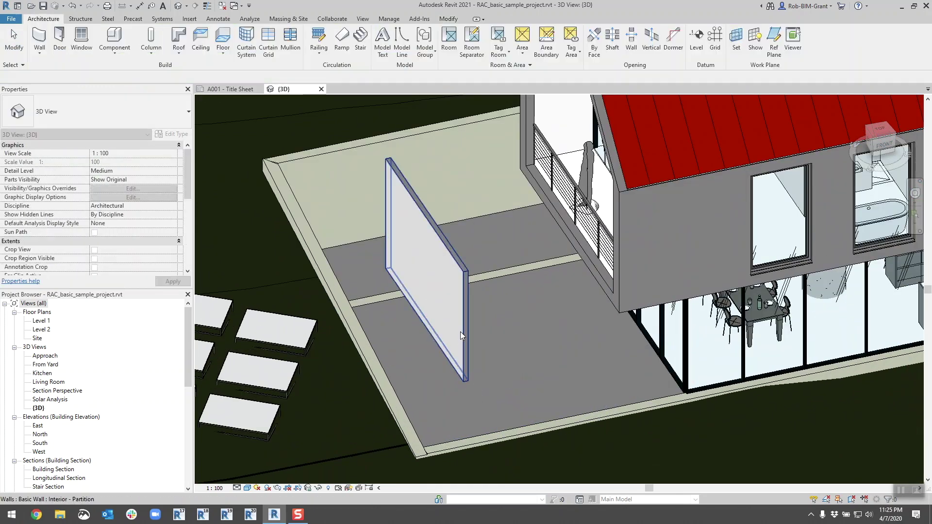
Set the new wall's cross-section to Slanted with a 30° angle from vertical.
click(445, 342)
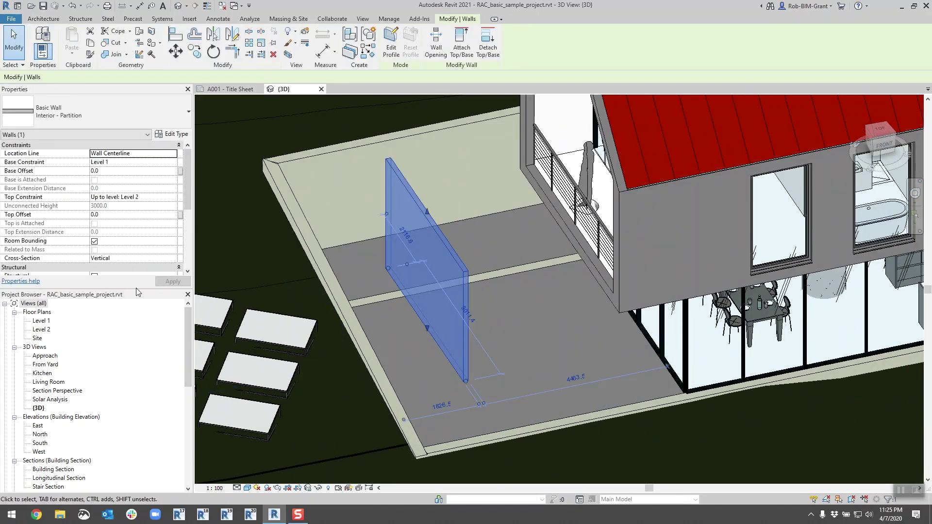
drag(136, 289, 137, 348)
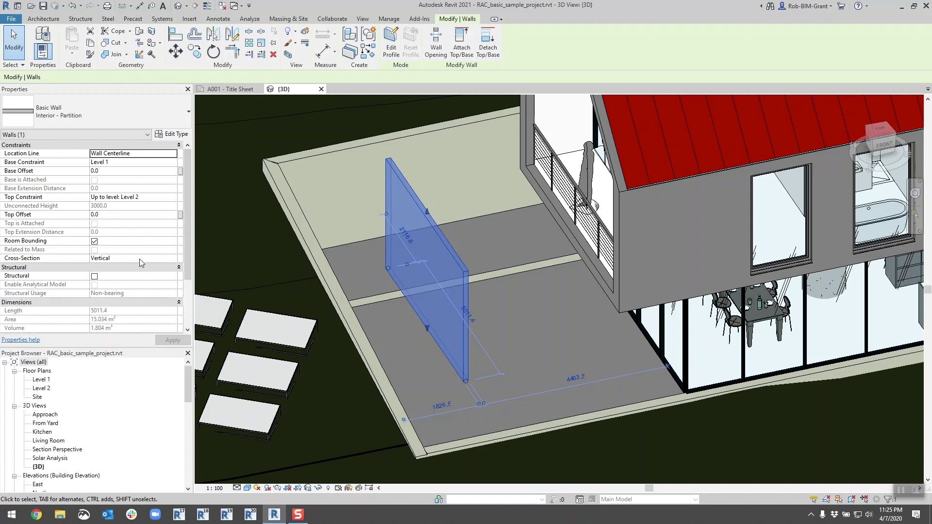
click(177, 259)
click(175, 258)
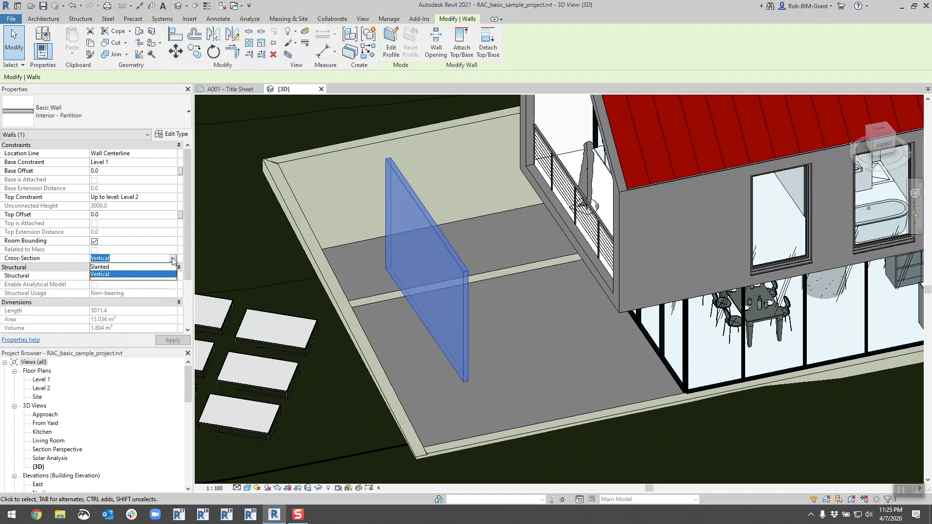
click(102, 267)
click(173, 341)
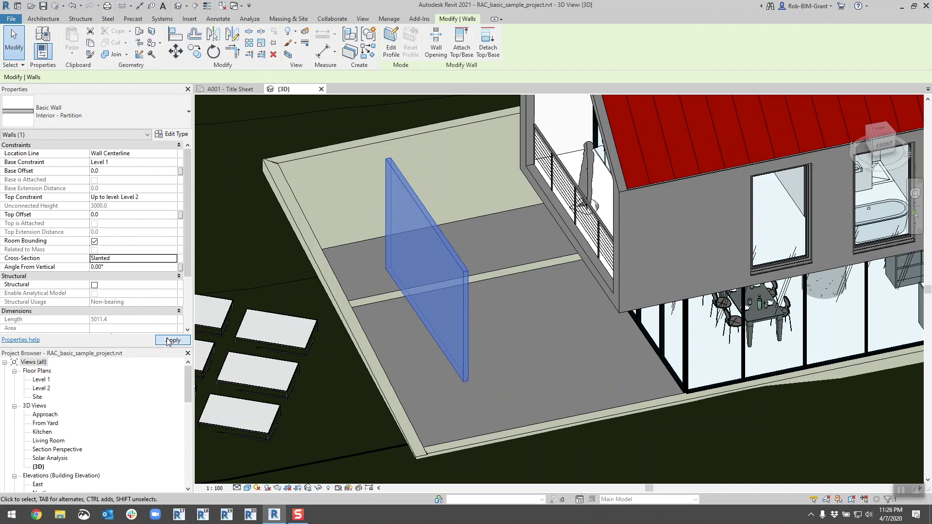
click(126, 268)
text(30)
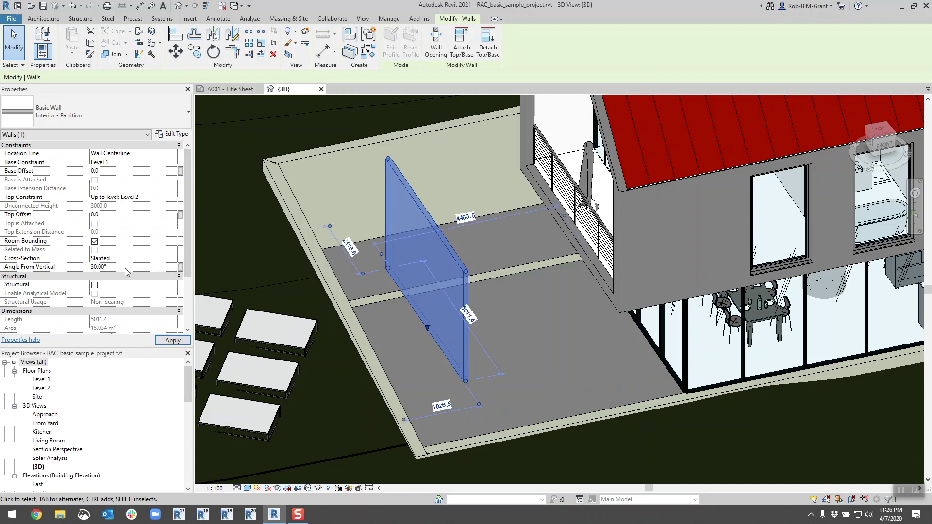
shift+middle_drag(267, 307, 408, 256)
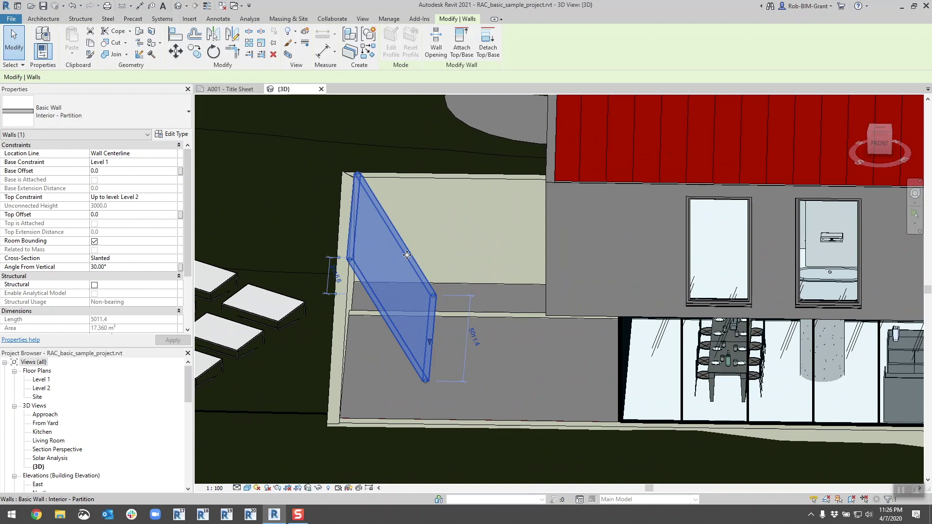
Change the wall's angle from vertical to -10° and inspect the result.
click(135, 267)
text(-10)
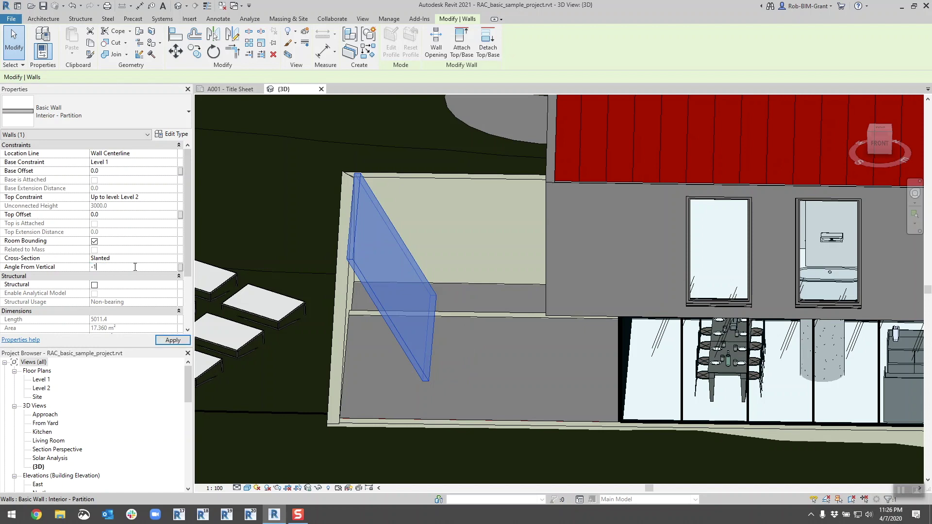
click(160, 341)
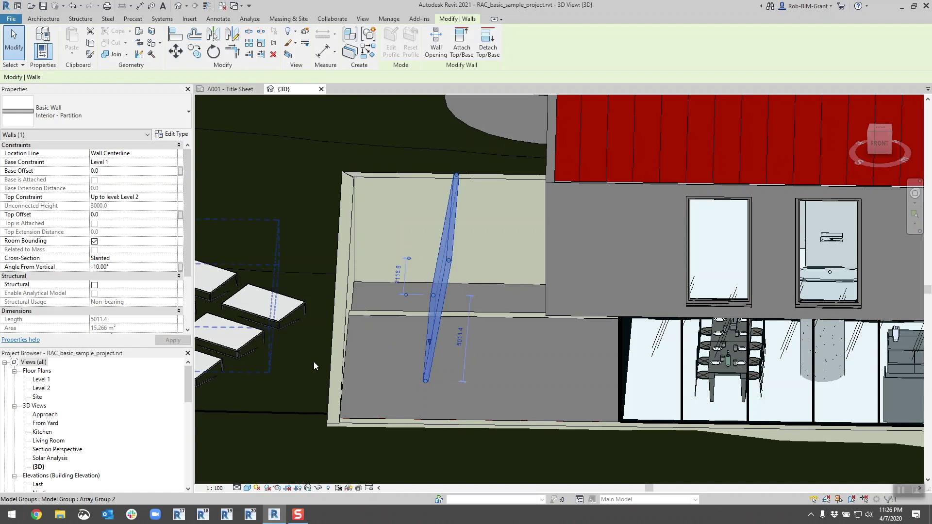
key(Escape)
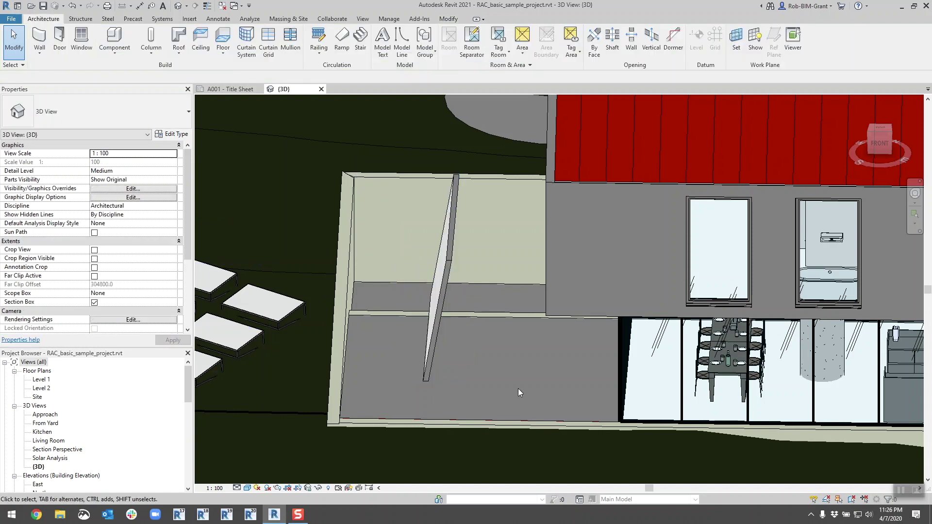
click(439, 343)
shift+middle_drag(439, 346, 449, 374)
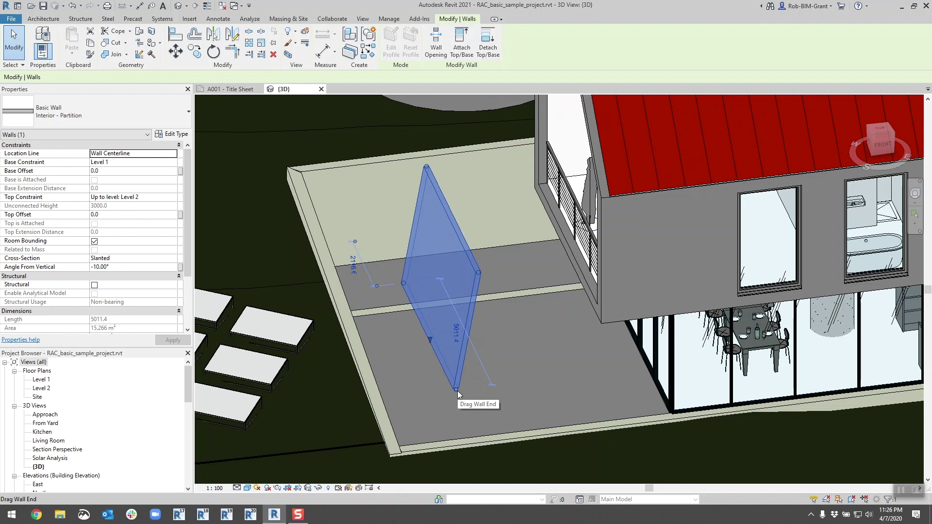
mouse_move(496, 344)
shift+middle_down()
mouse_move(484, 331)
mouse_move(497, 350)
shift+middle_up()
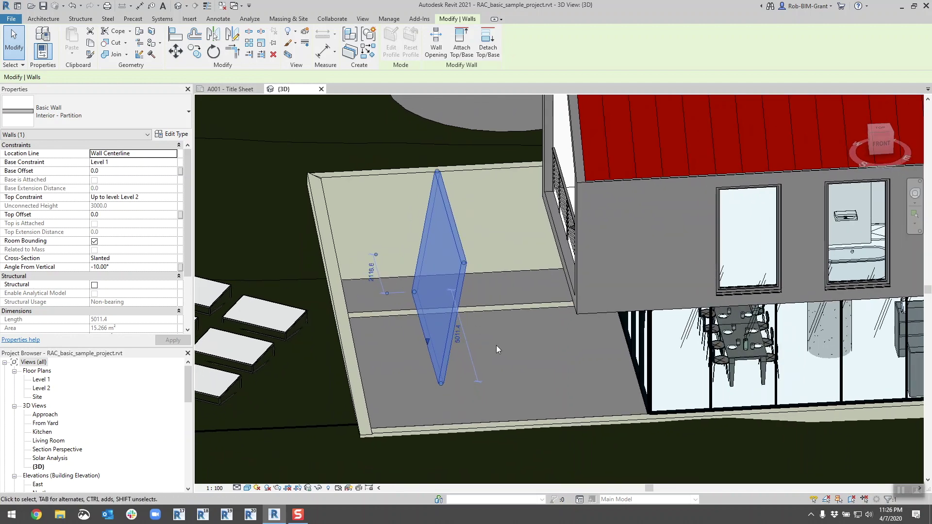
key(Escape)
Draw a second partition wall on the slab, joined to the slanted wall's end.
key(w)
key(a)
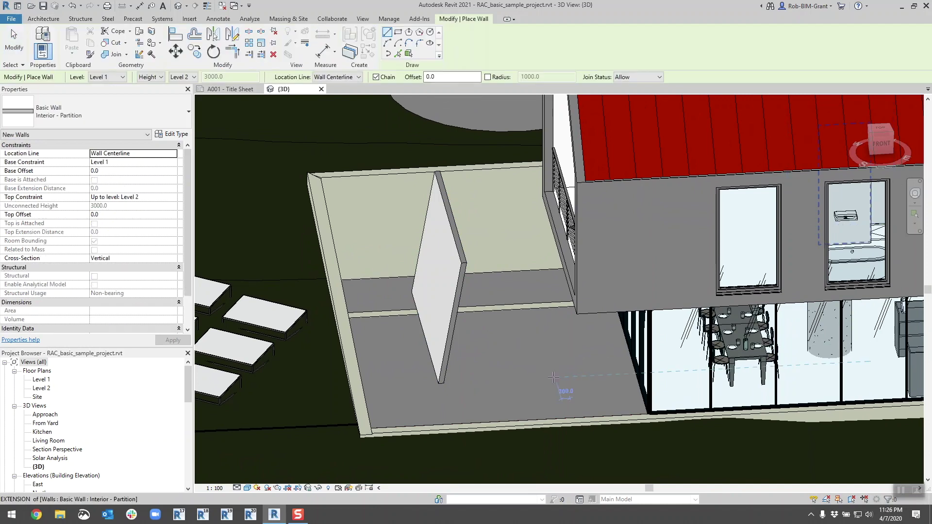
click(555, 377)
click(438, 383)
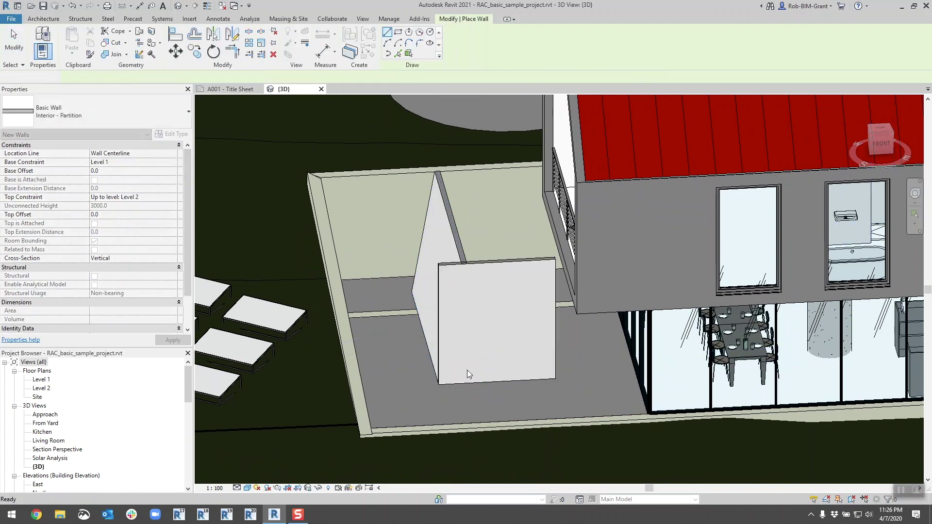
key(Escape)
key(Escape)
shift+middle_drag(405, 388, 538, 351)
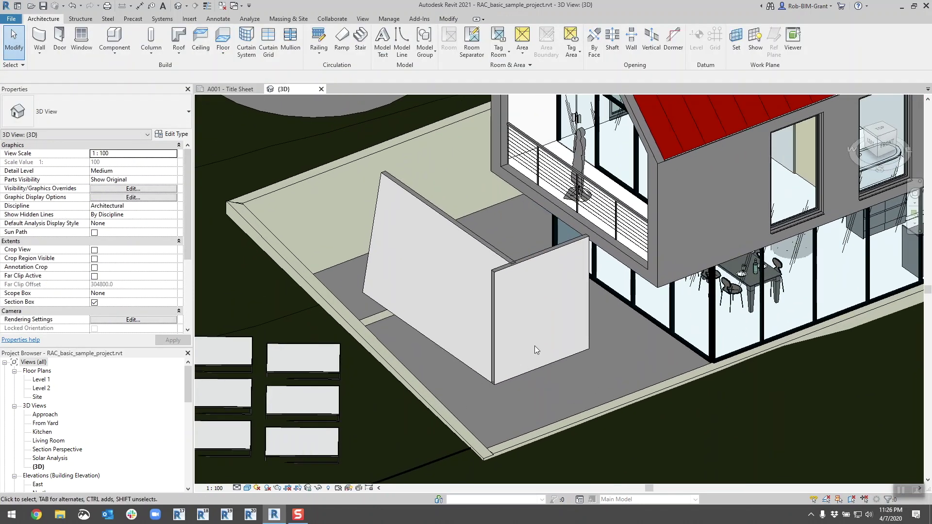
scroll(540, 276, up, 3)
click(539, 275)
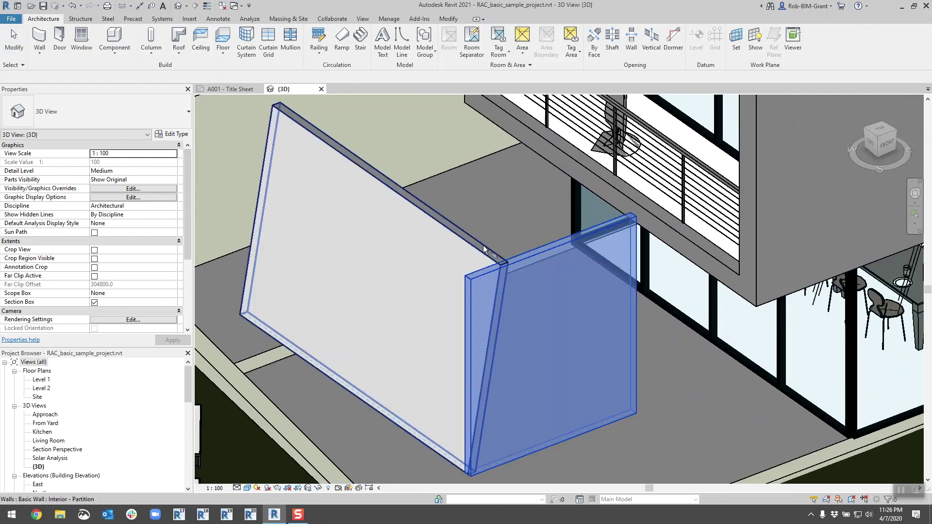
click(505, 279)
scroll(506, 281, down, 3)
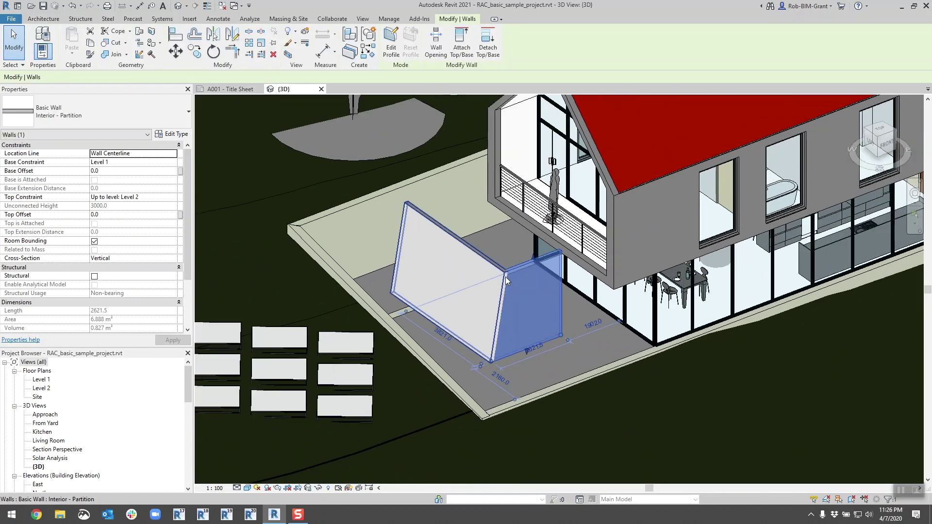
Make the second wall's cross-section Slanted at 10° from vertical.
click(174, 260)
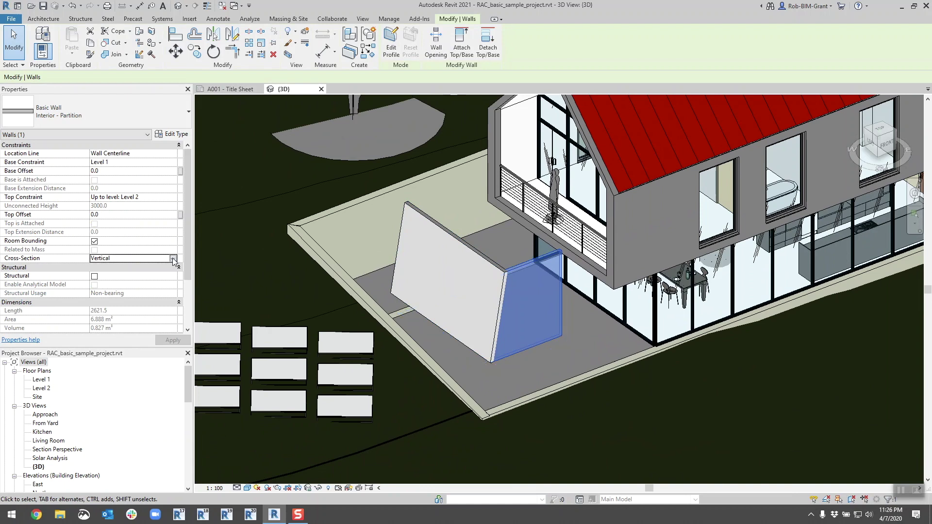
click(174, 258)
click(113, 275)
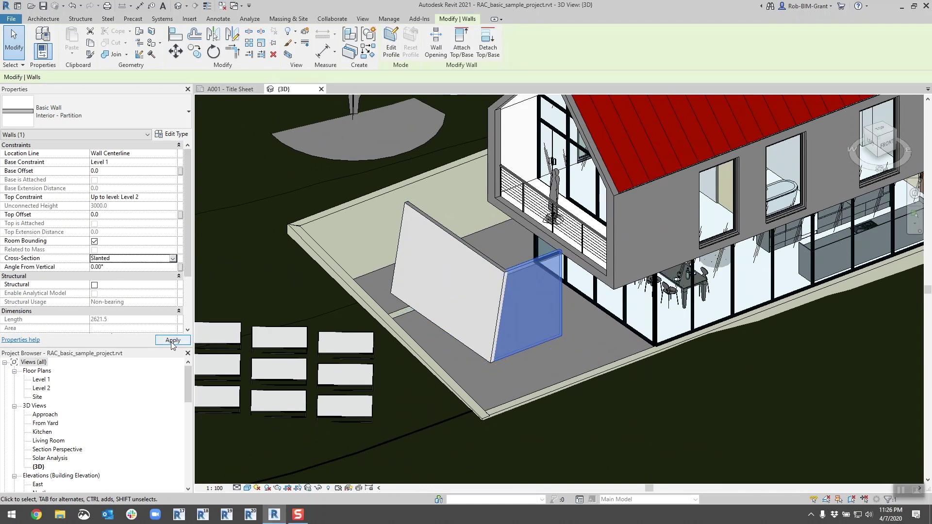
click(172, 340)
click(127, 266)
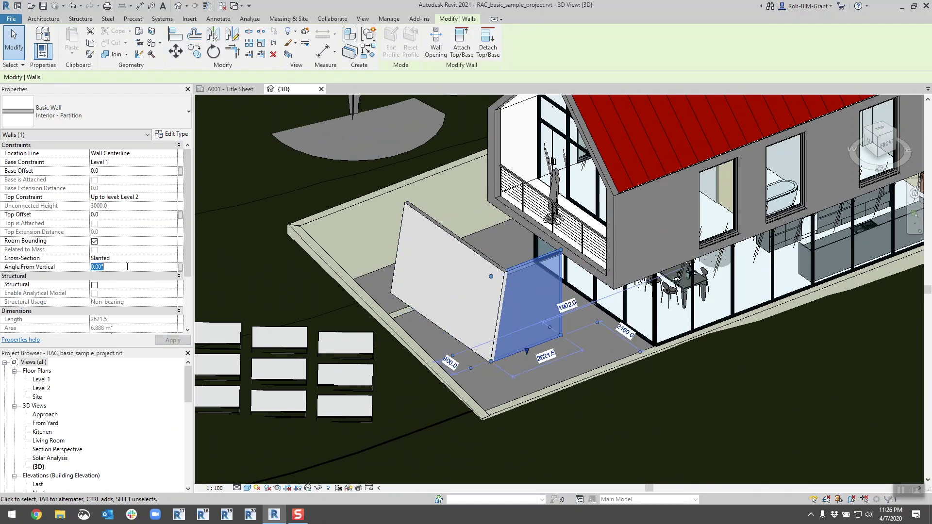
text(10)
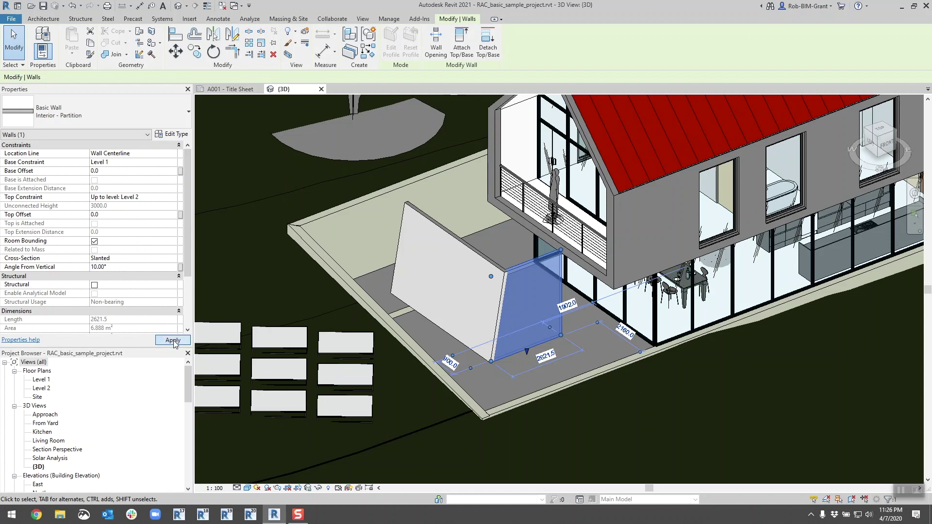
click(172, 341)
key(Escape)
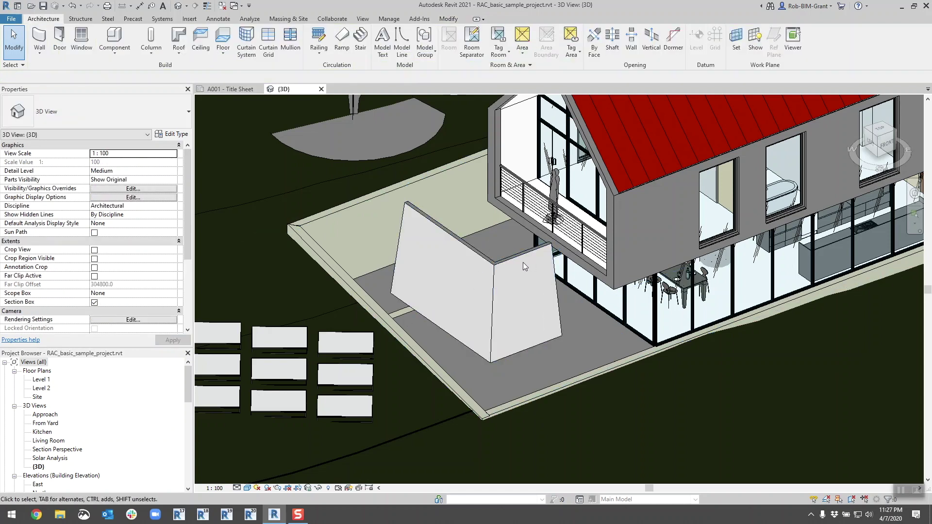
Place a Pocket_Slider_Door_5851 in the slanted wall with DR and select it to change its type.
scroll(439, 344, up, 3)
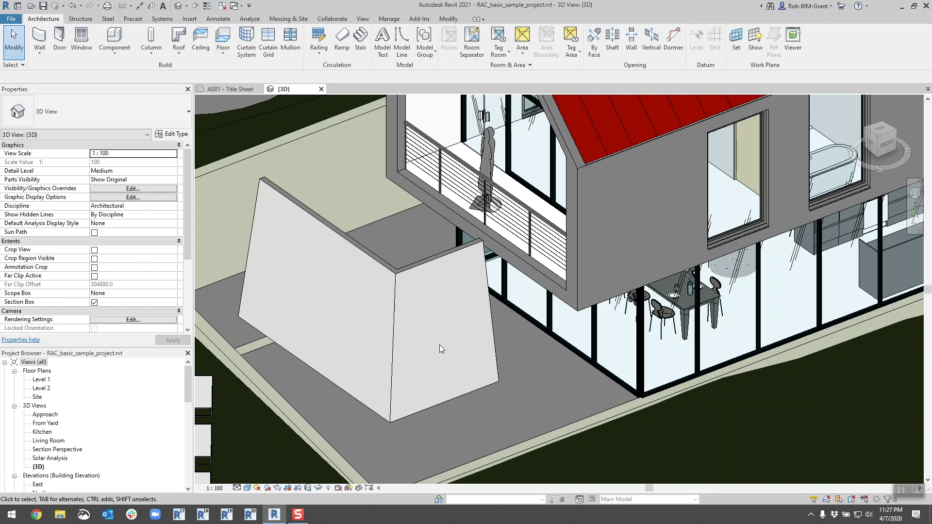
key(d)
key(r)
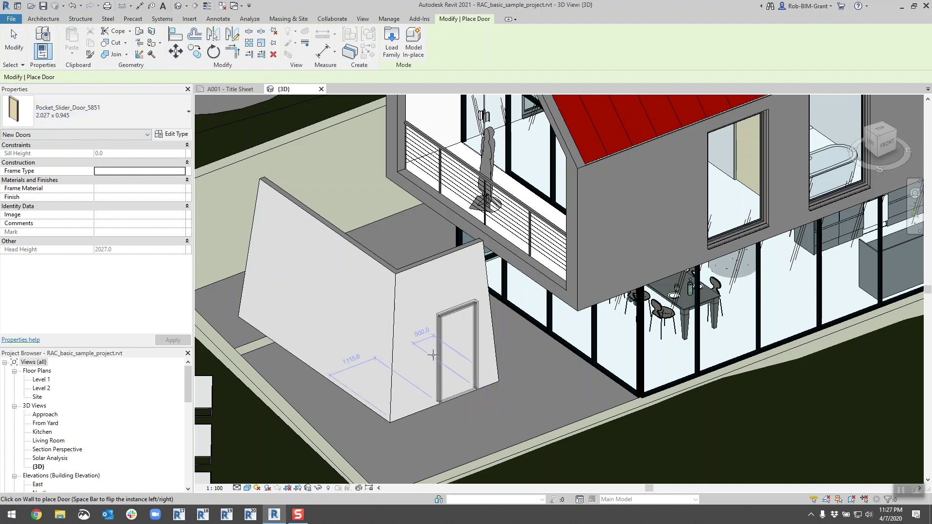
click(433, 355)
key(Escape)
key(Escape)
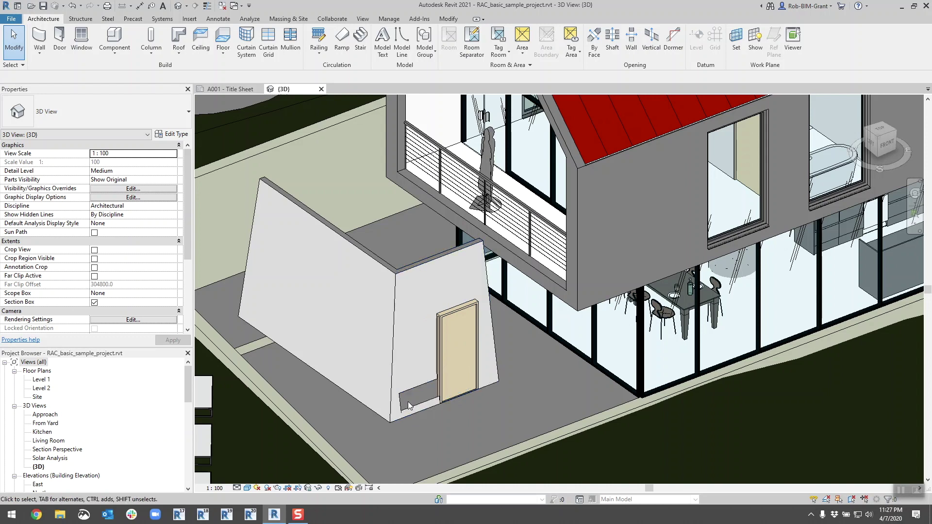
click(442, 383)
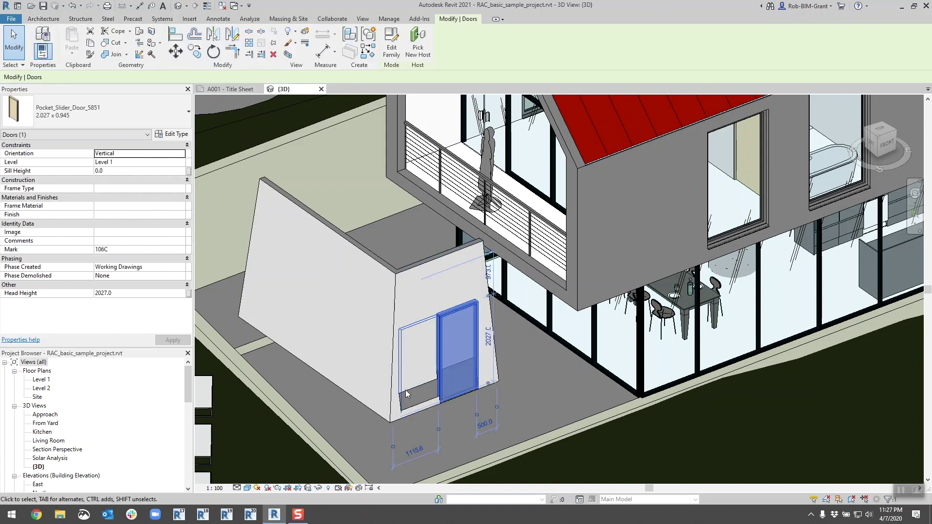
middle_drag(450, 344, 396, 356)
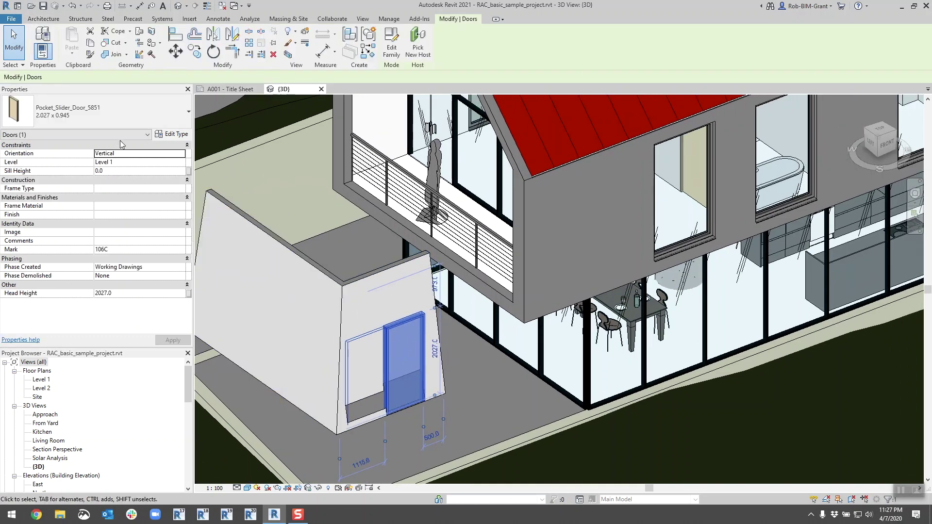
click(103, 118)
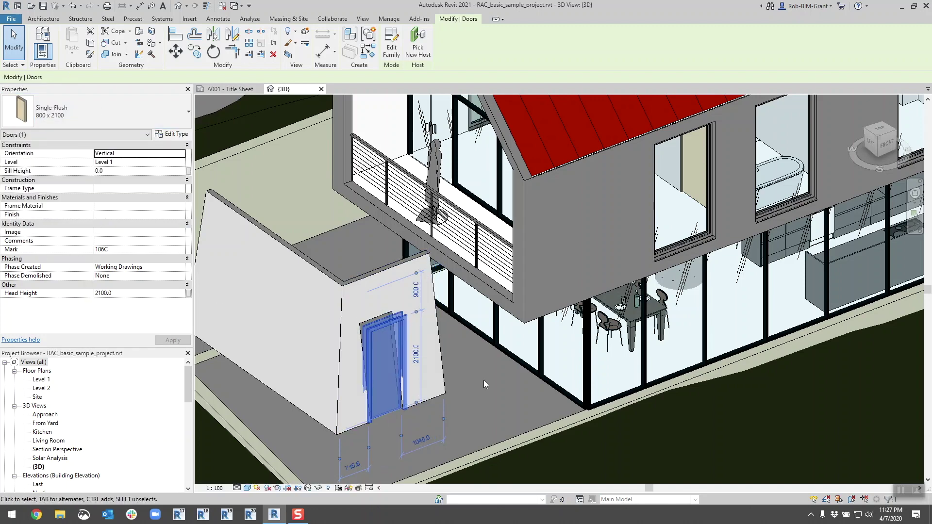
Set the Single-Flush 800 x 2100 door's orientation to Slanted.
key(Escape)
click(397, 277)
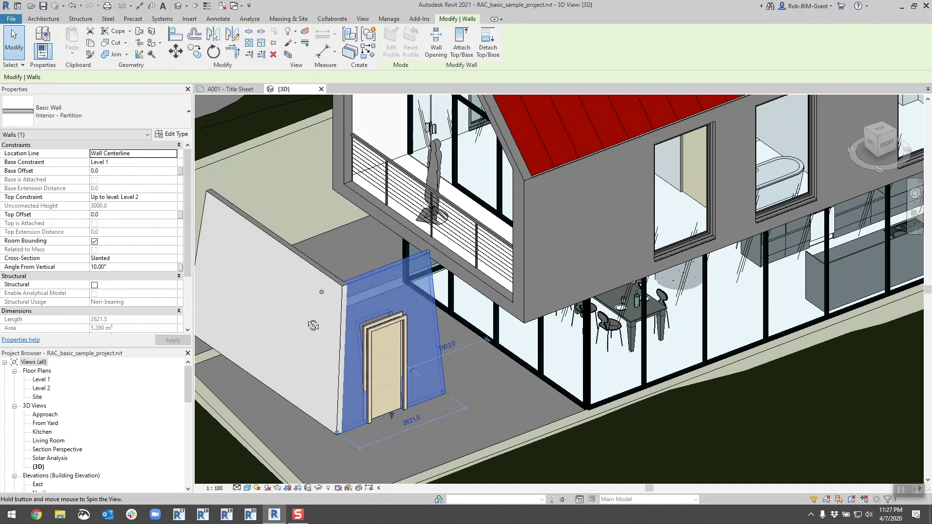
shift+middle_drag(340, 330, 316, 391)
scroll(316, 391, up, 3)
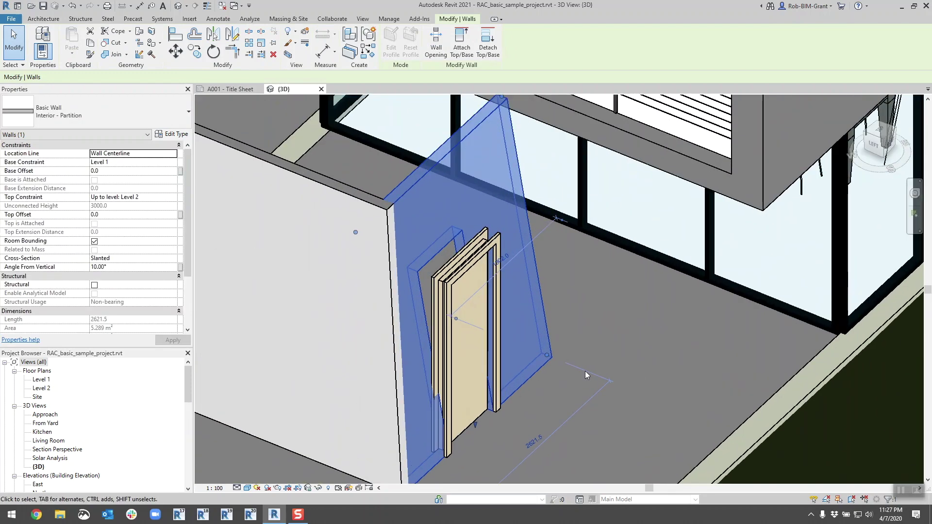
key(Escape)
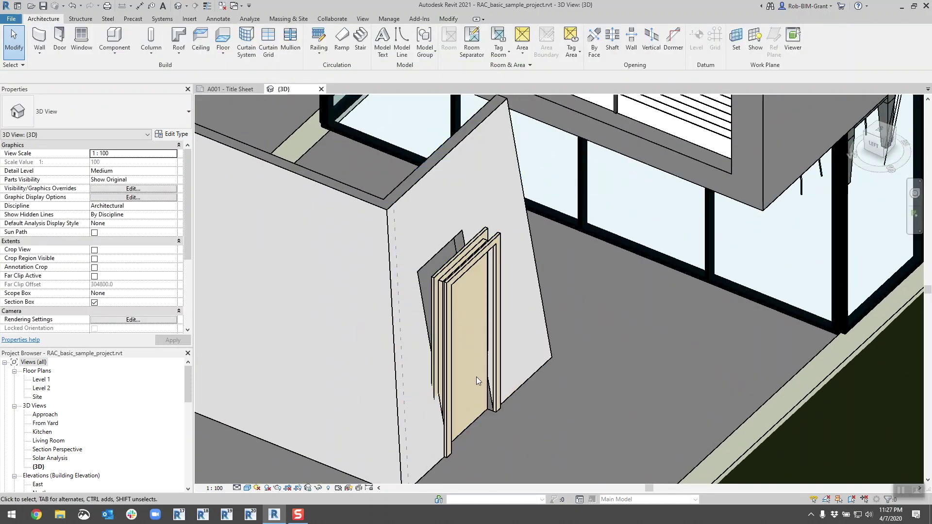
click(446, 392)
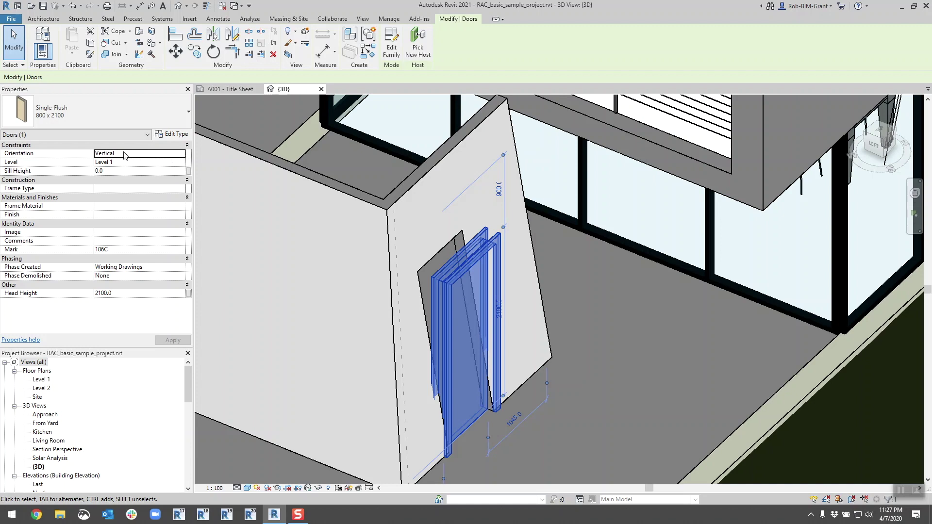
click(155, 155)
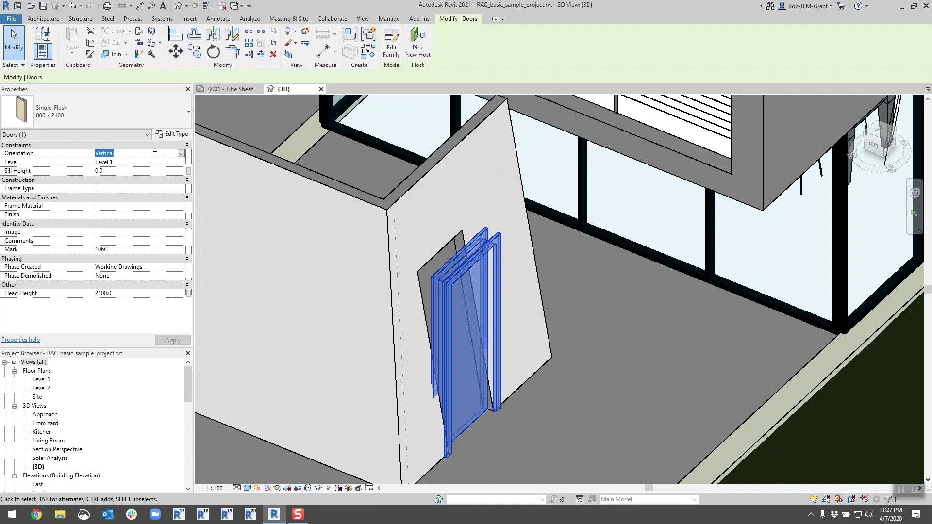
click(181, 154)
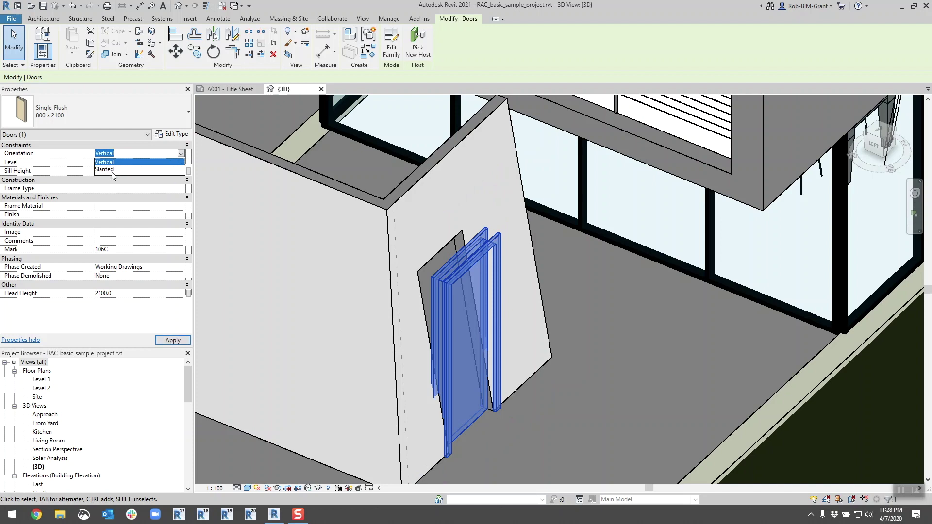
click(113, 170)
click(173, 340)
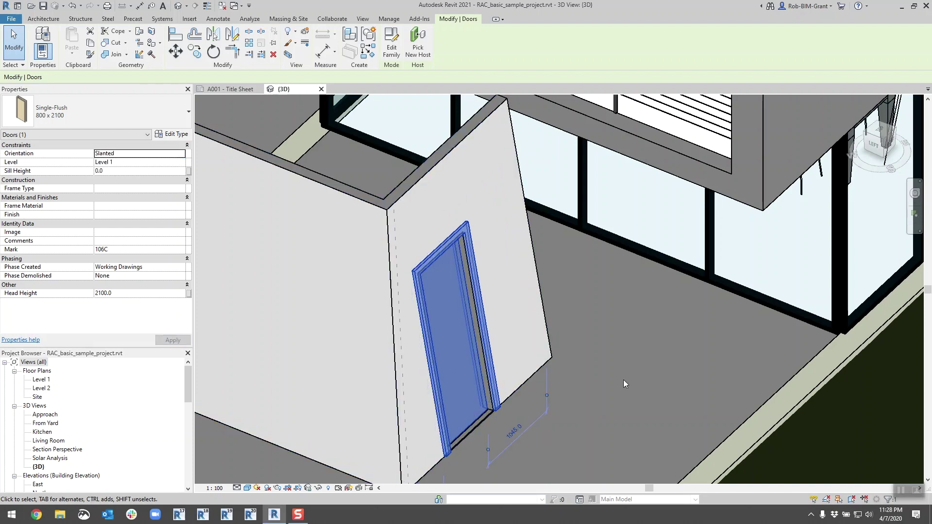
Orbit and pan around the door to check that it leans with the wall.
key(Escape)
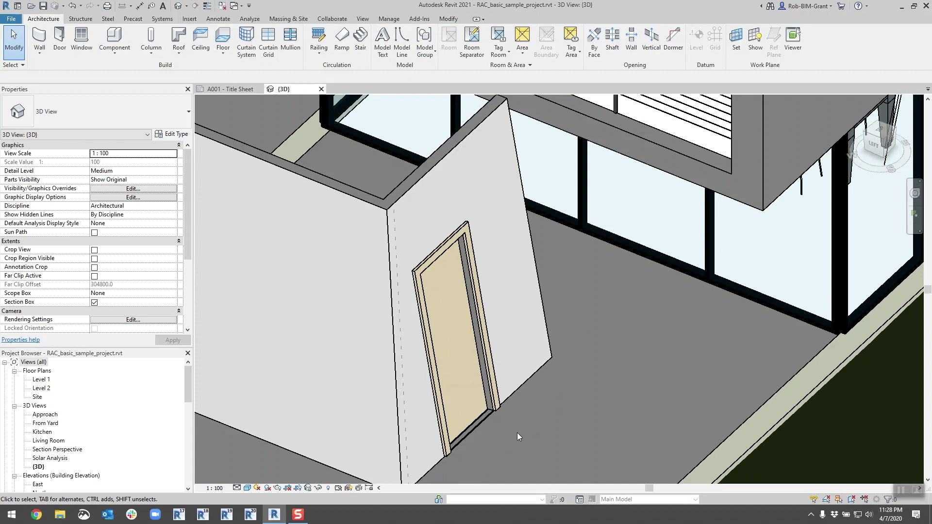
click(475, 418)
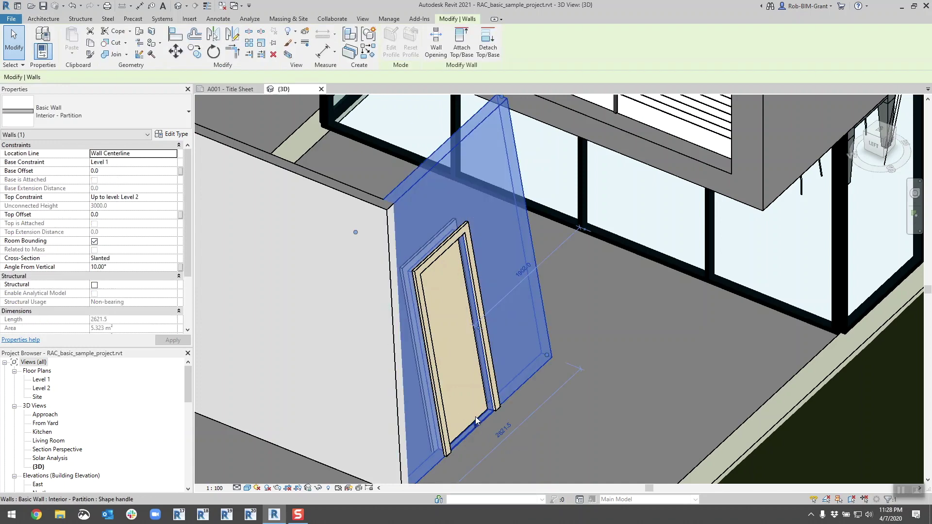
key(Escape)
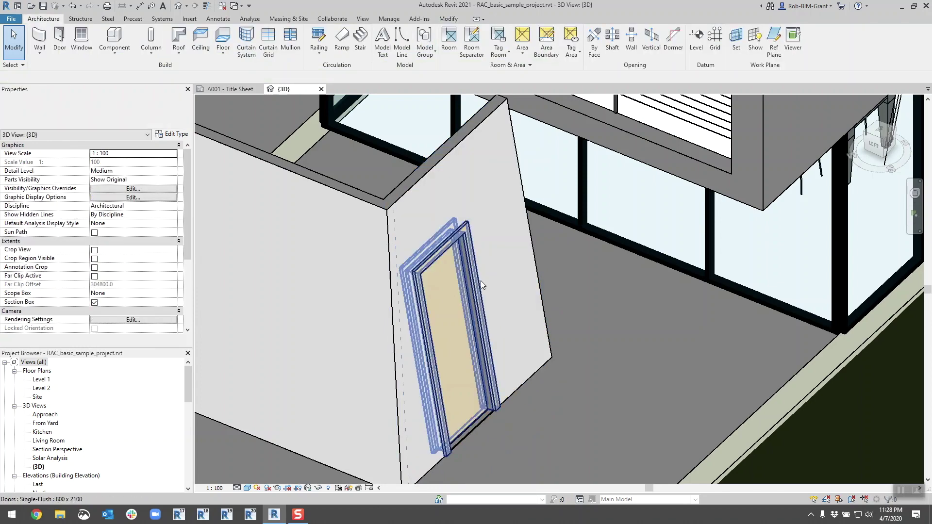
click(473, 316)
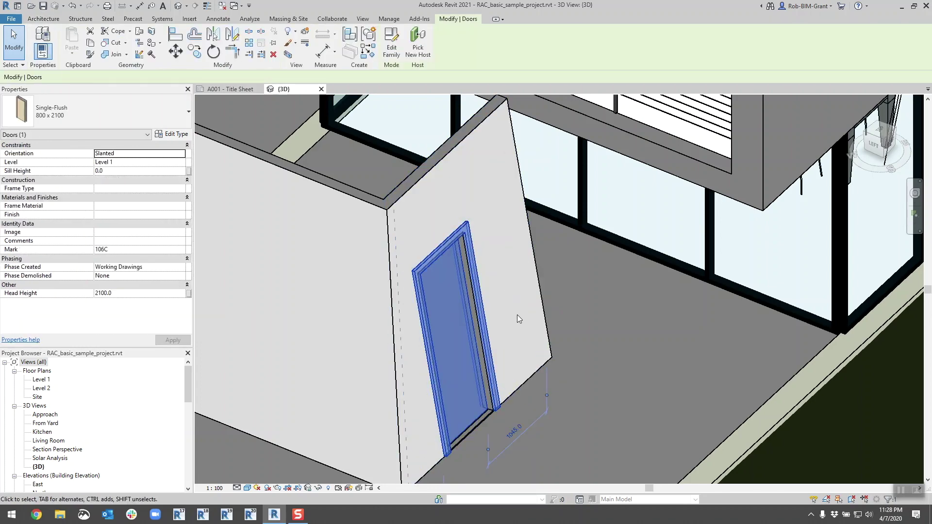
shift+middle_drag(517, 315, 607, 308)
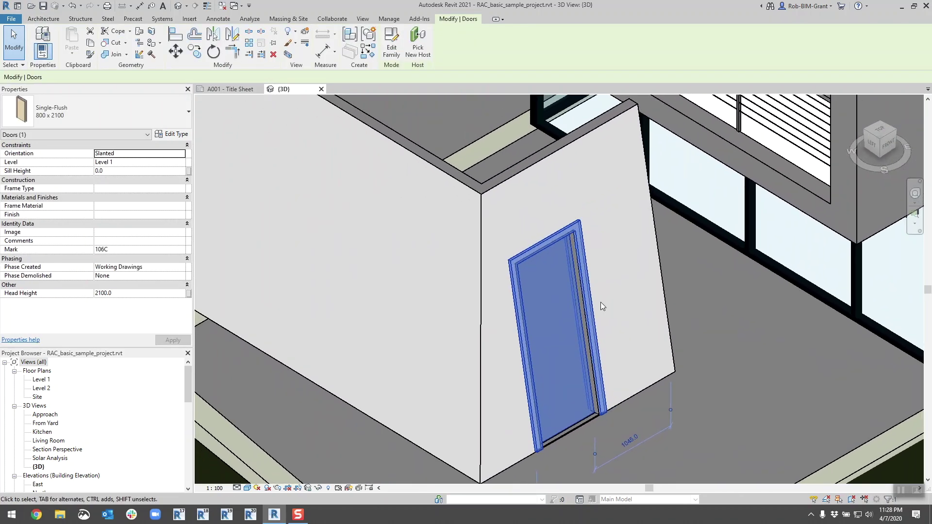
key(Escape)
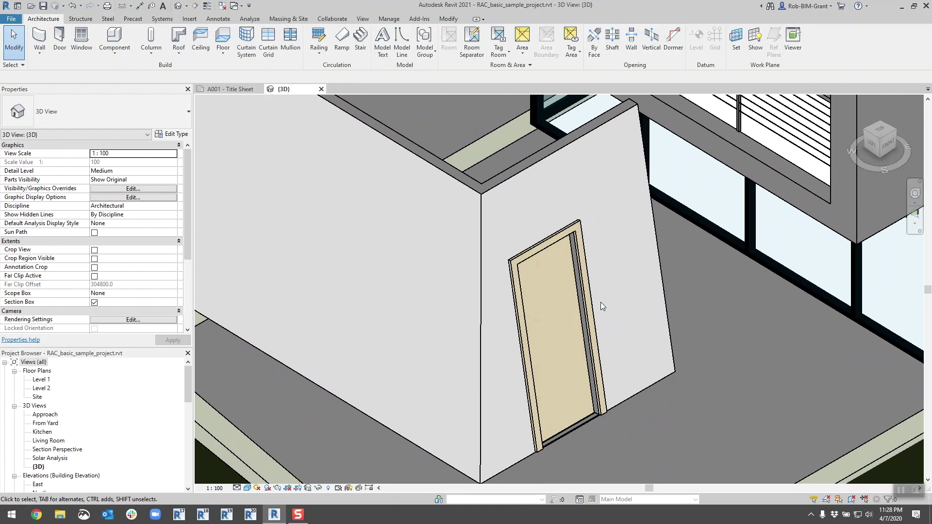
click(582, 309)
shift+middle_drag(570, 312, 640, 287)
middle_drag(585, 313, 642, 319)
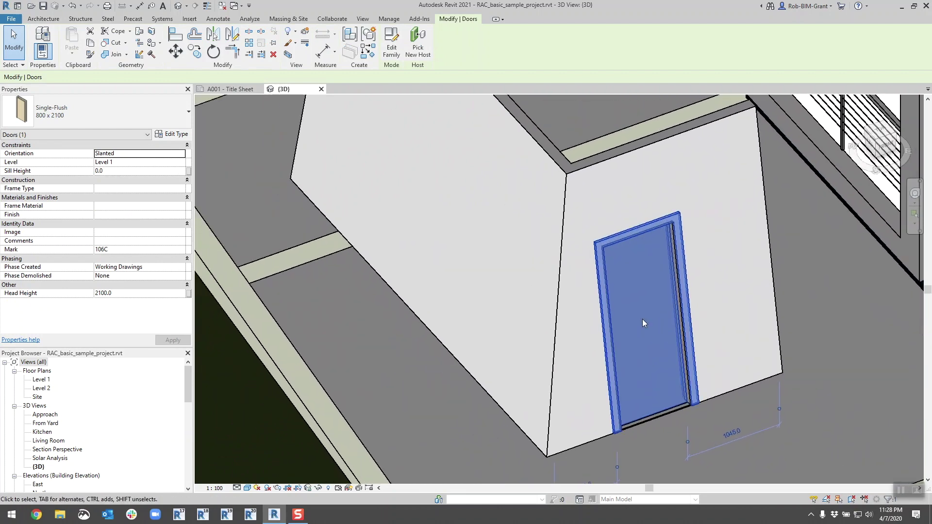
Place a Single Window Standard in the slanted wall left of the door with WN.
key(Escape)
key(w)
key(n)
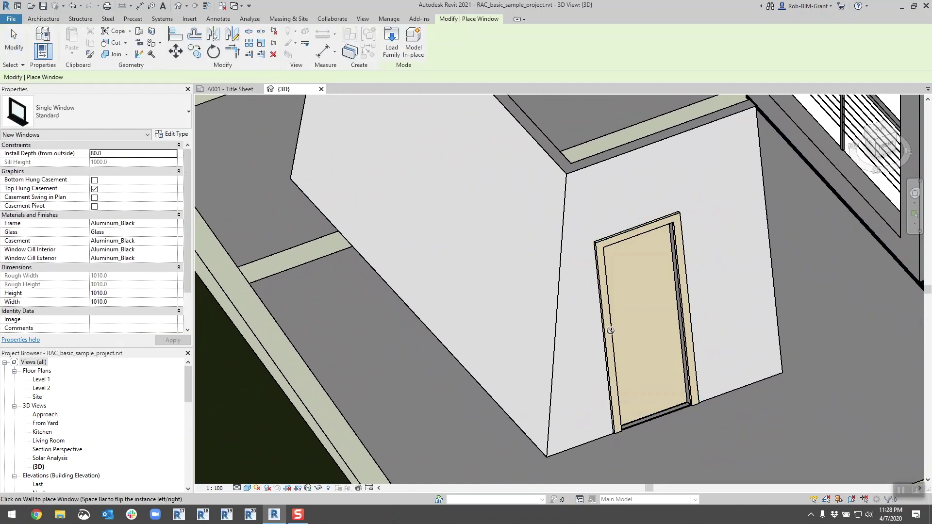
shift+middle_drag(482, 227, 509, 156)
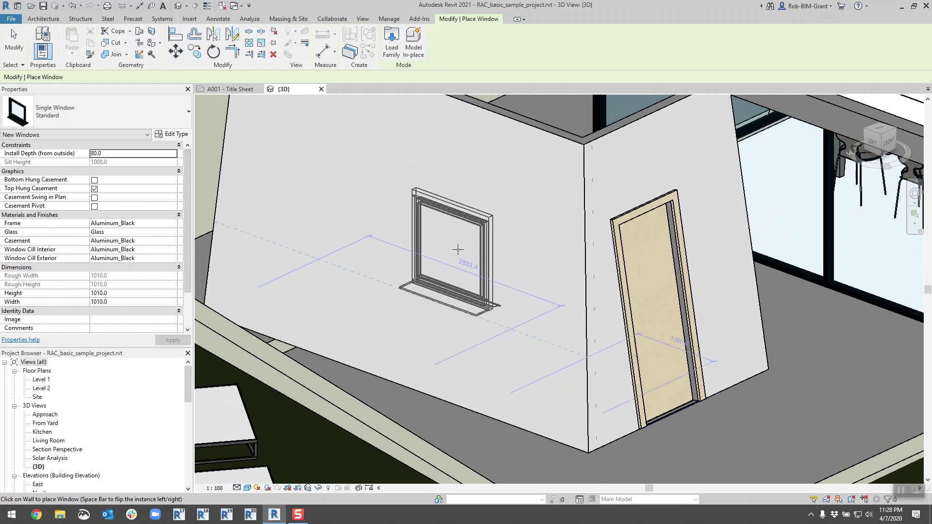
click(457, 249)
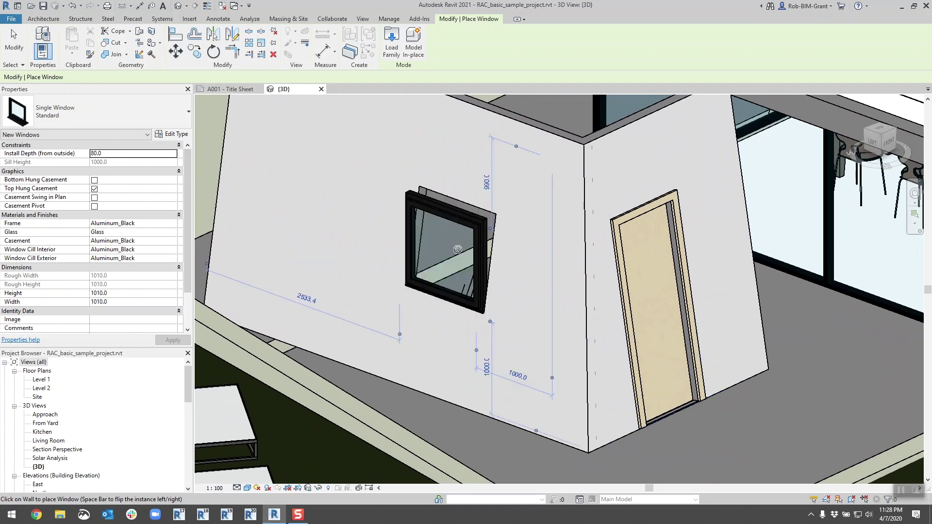
key(Escape)
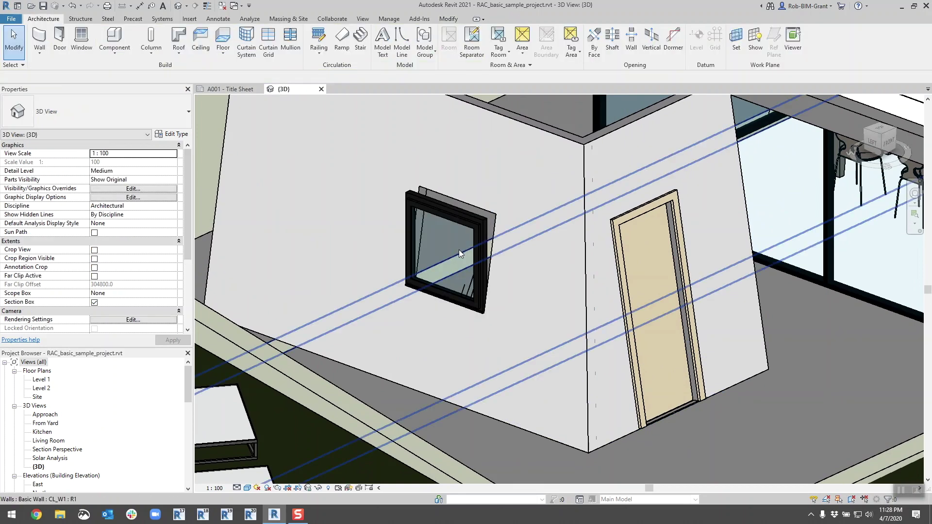
click(474, 244)
shift+middle_drag(474, 244, 453, 286)
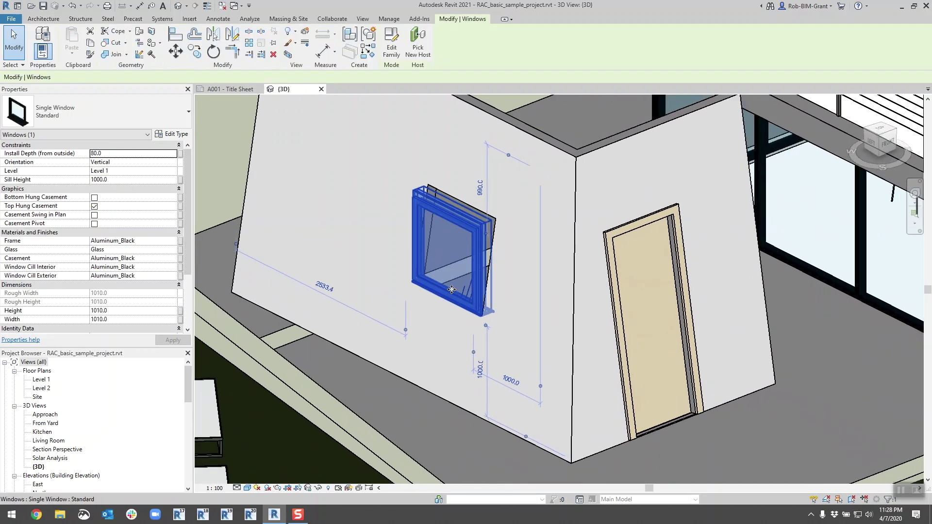
key(Escape)
Set the window's orientation to Slanted so it leans with the wall.
click(479, 239)
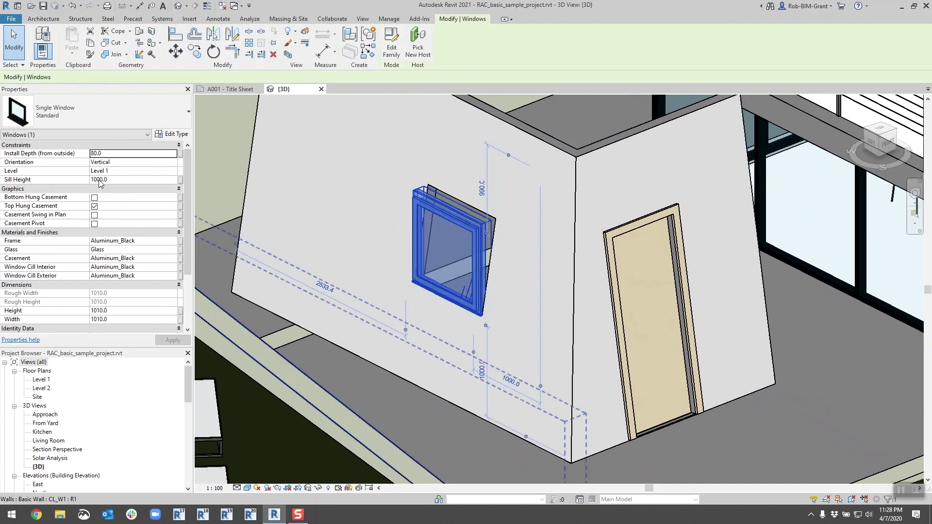
click(124, 162)
click(173, 164)
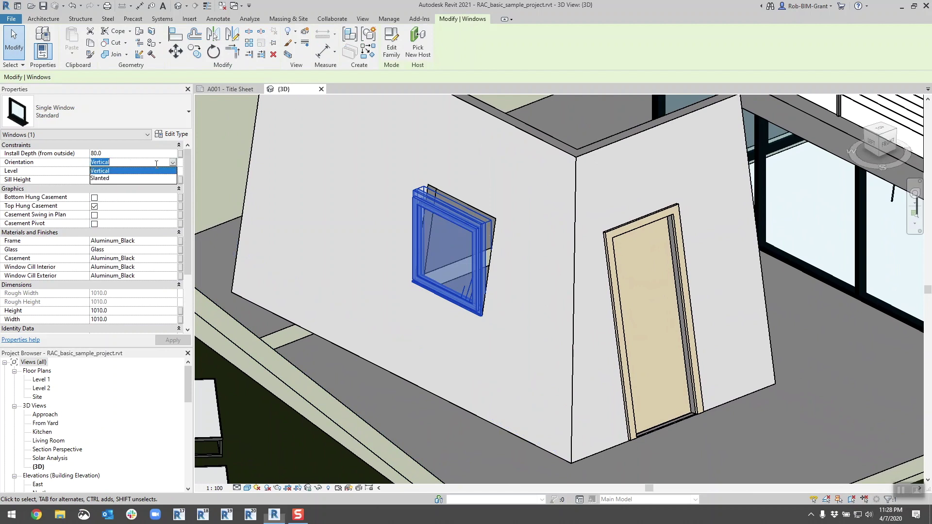
click(102, 179)
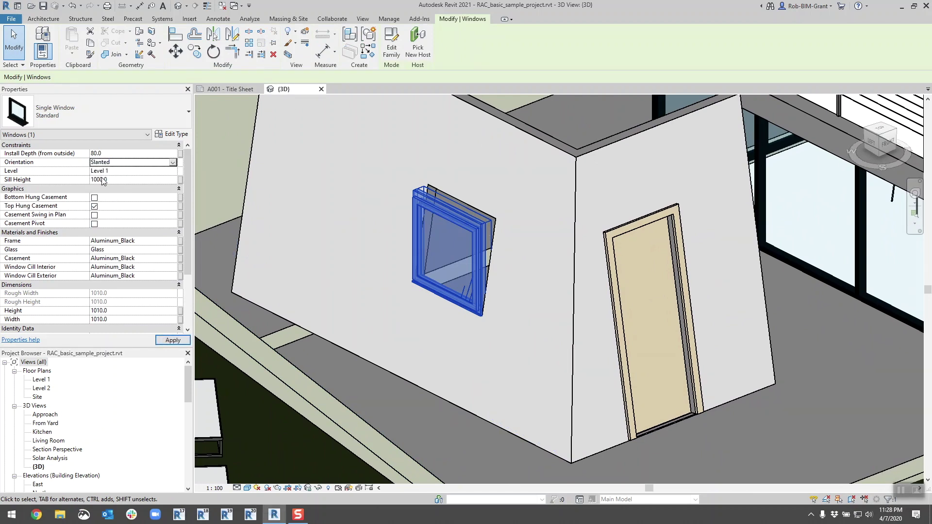
click(174, 339)
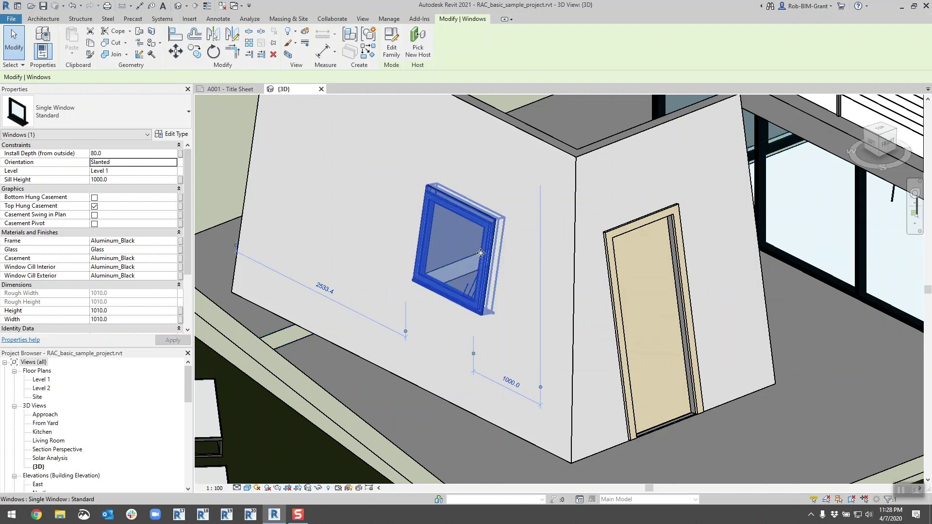
click(665, 215)
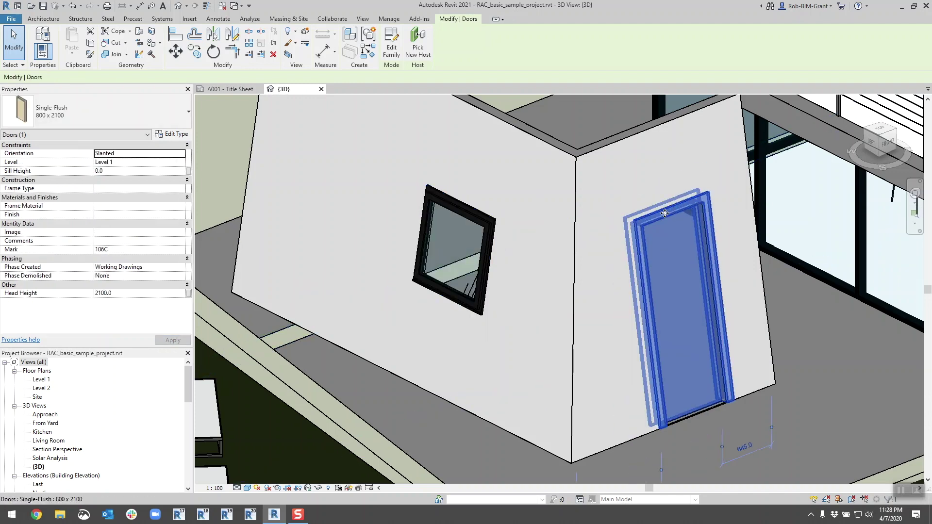
Slide the door further right and place a second window beside it.
drag(666, 214, 701, 203)
key(w)
key(n)
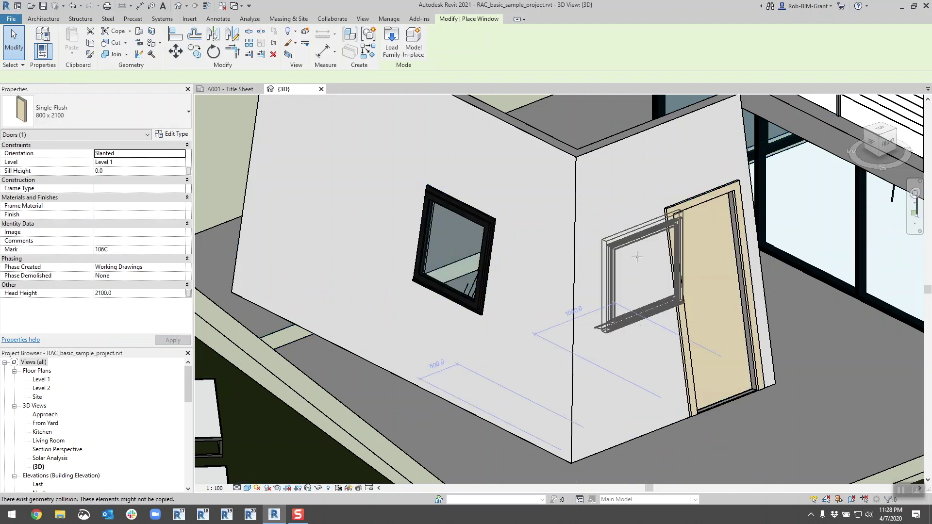
click(626, 289)
key(Escape)
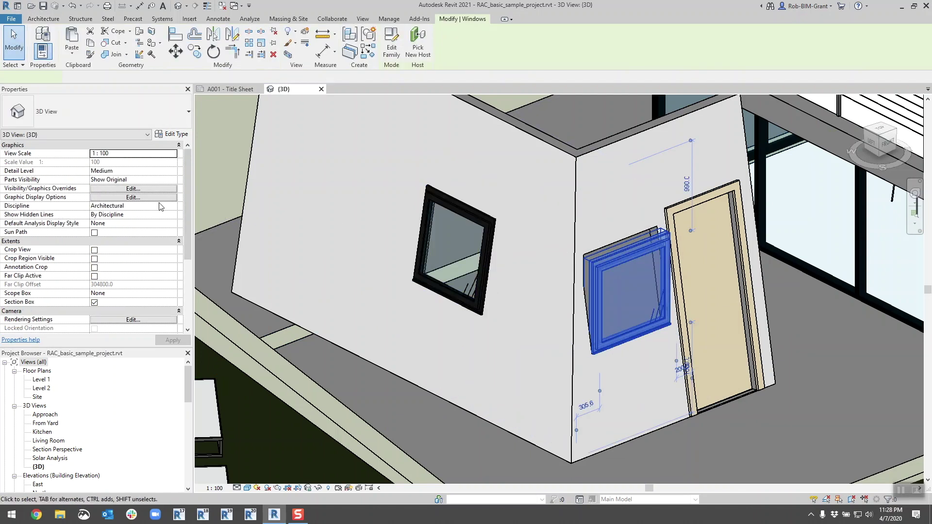
Set the second window's orientation to Vertical, then start Create Similar (CS) from the slanted-wall window.
click(136, 162)
click(136, 162)
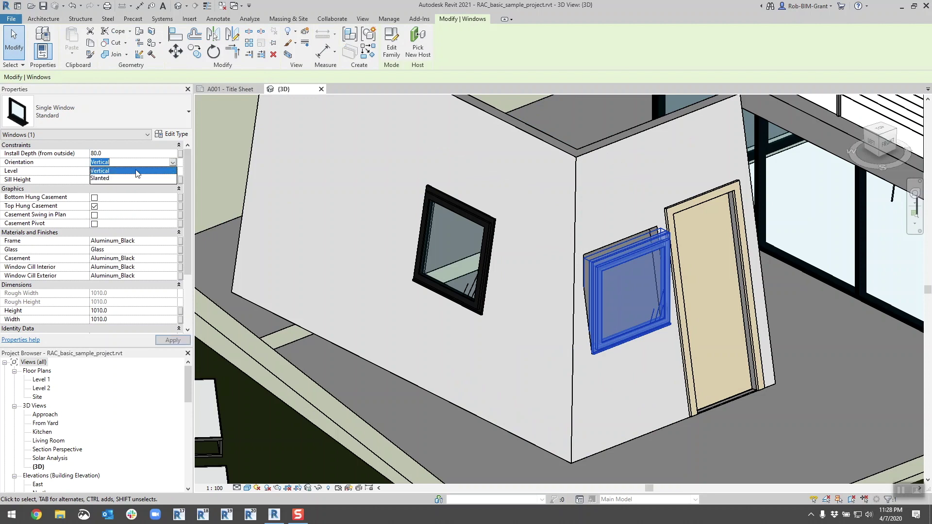
click(137, 171)
key(Escape)
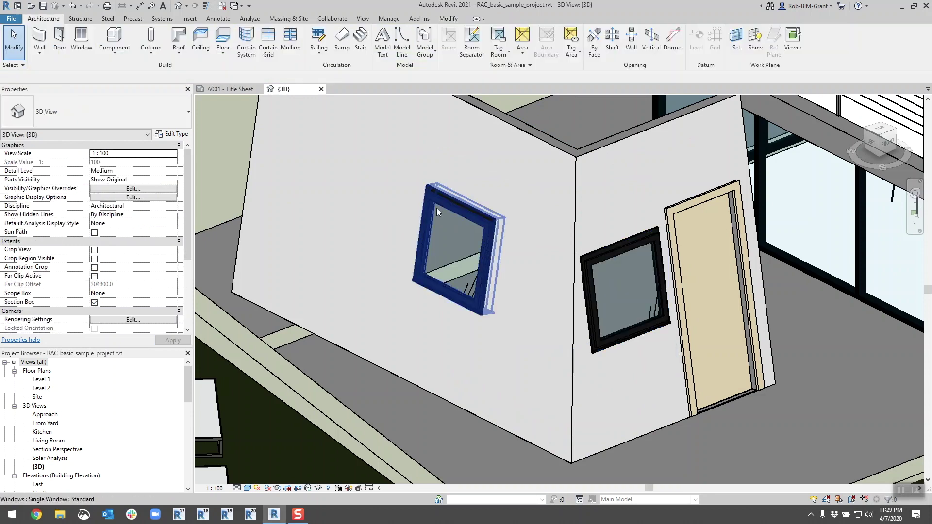
click(436, 207)
middle_drag(327, 239, 430, 274)
key(c)
key(s)
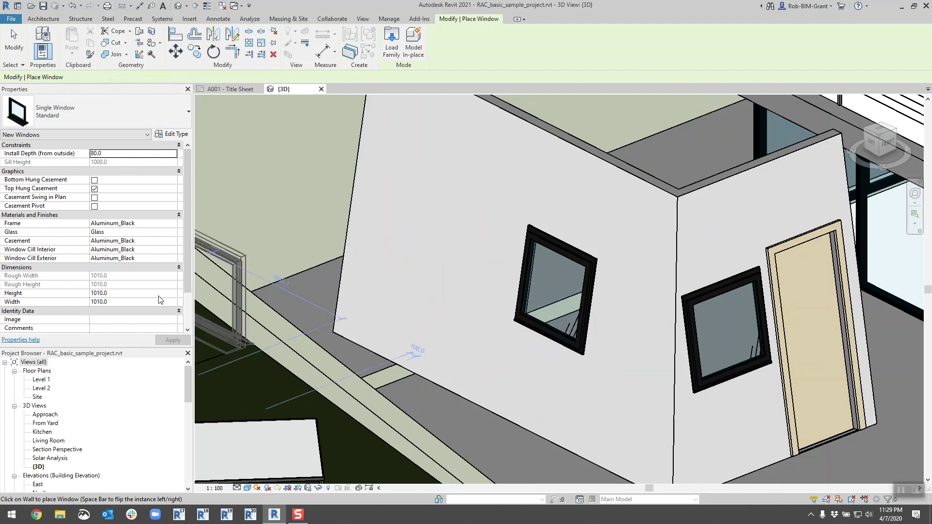
Place a third window left of the existing one and try Match Type (MA) on it.
scroll(132, 228, down, 3)
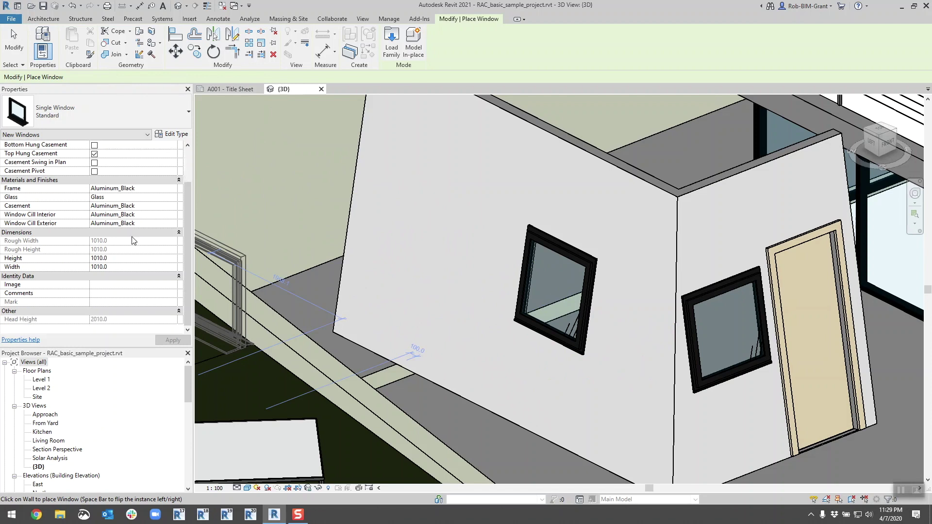
scroll(136, 247, up, 3)
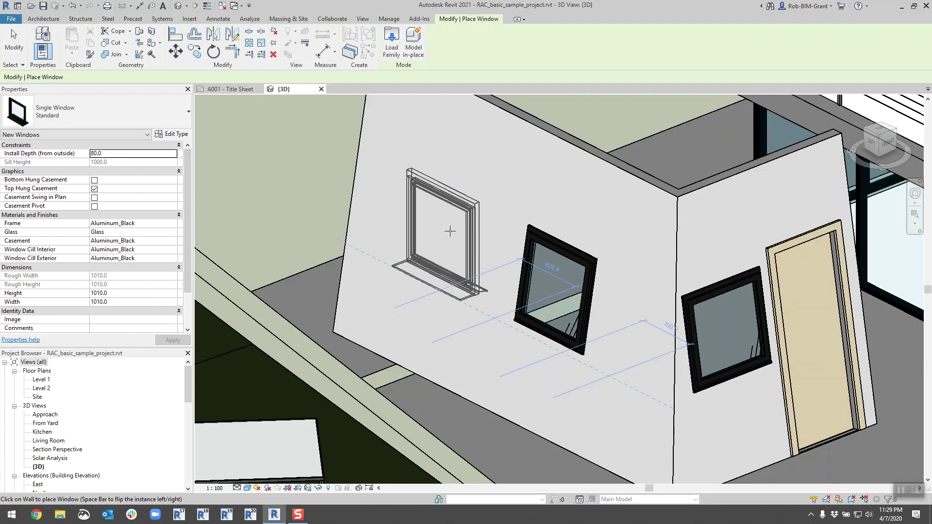
click(450, 231)
key(Escape)
key(Escape)
key(m)
key(a)
click(450, 231)
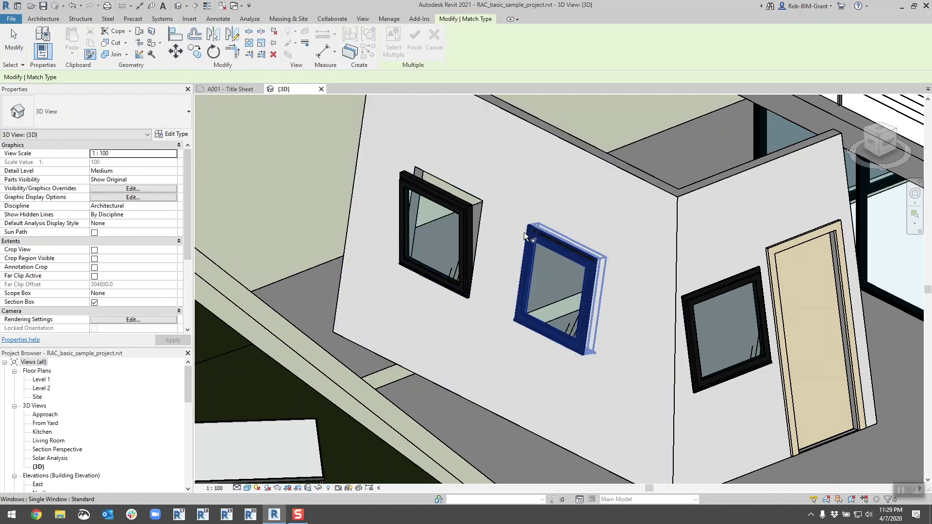
key(Escape)
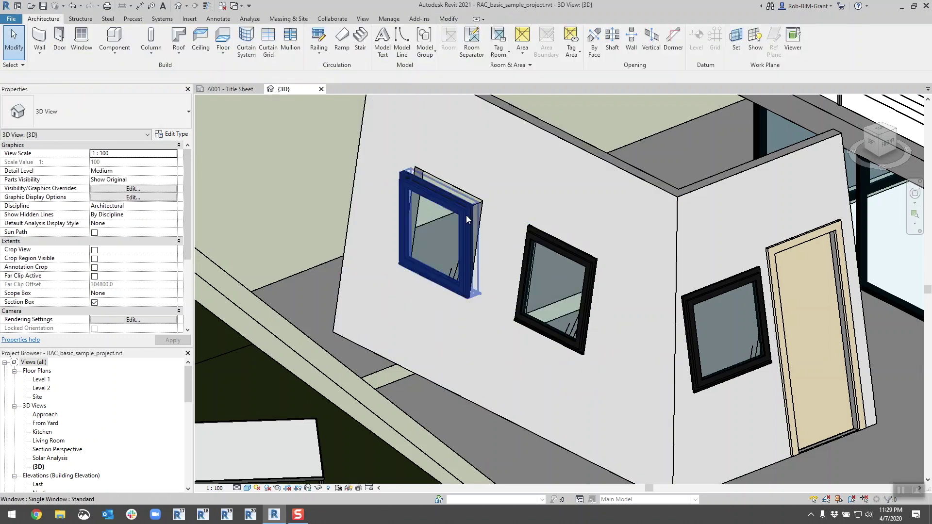
key(m)
key(a)
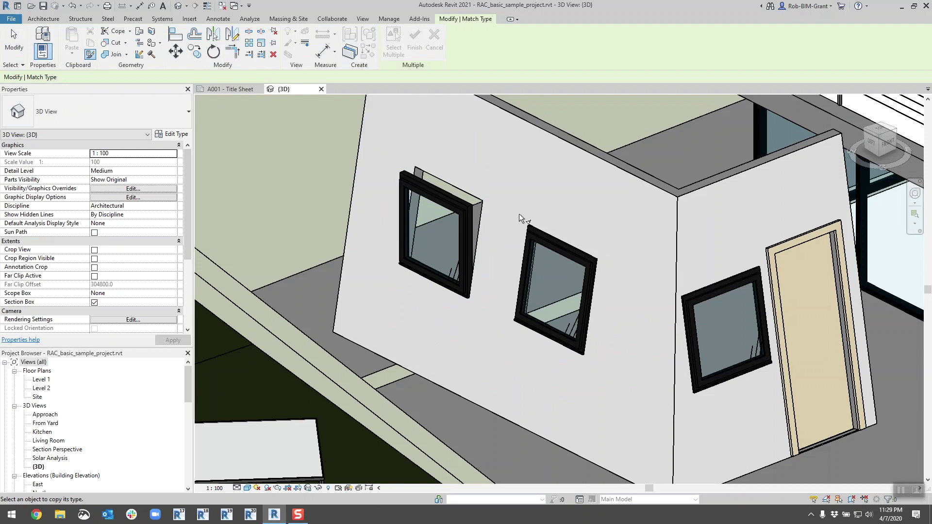
key(Escape)
Try switching the left window to the 1180 x 1170mm skylight type, cancelling the host error.
click(462, 208)
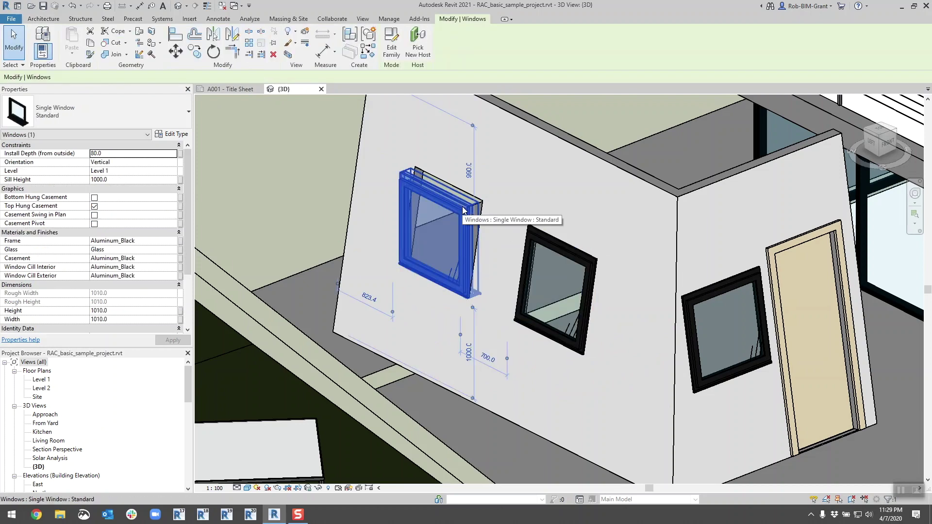
key(Delete)
key(ctrl+z)
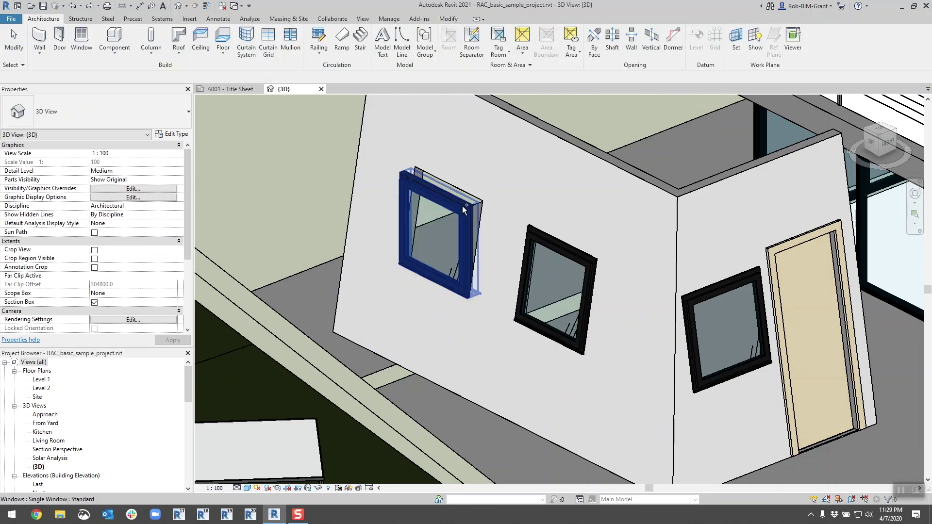
click(462, 206)
click(79, 116)
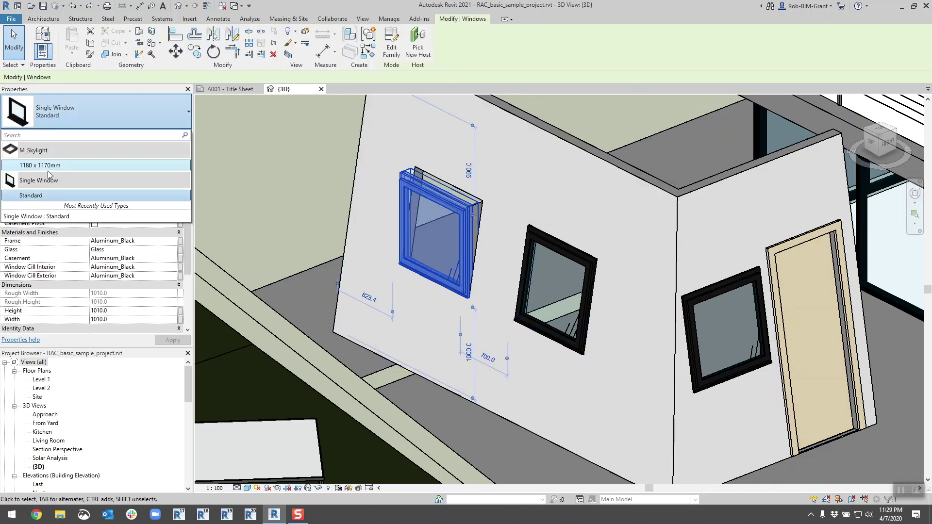
click(60, 166)
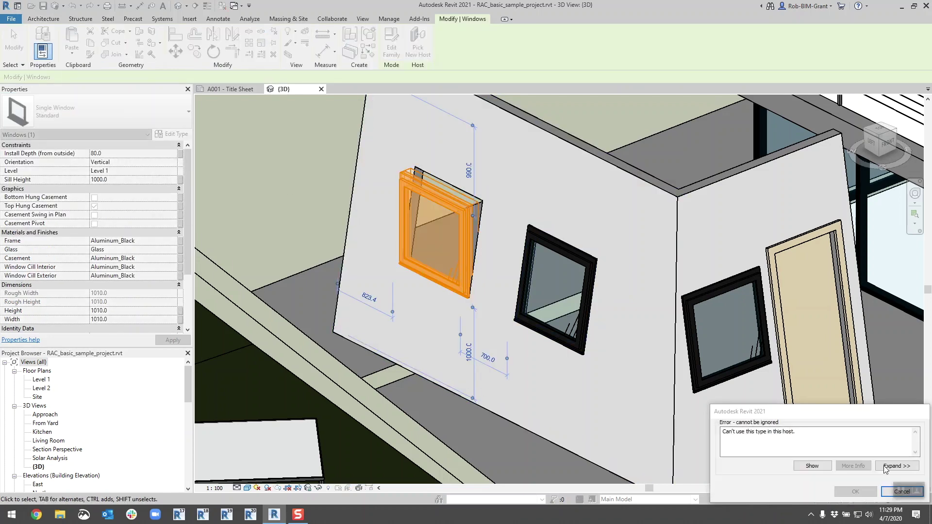
click(887, 492)
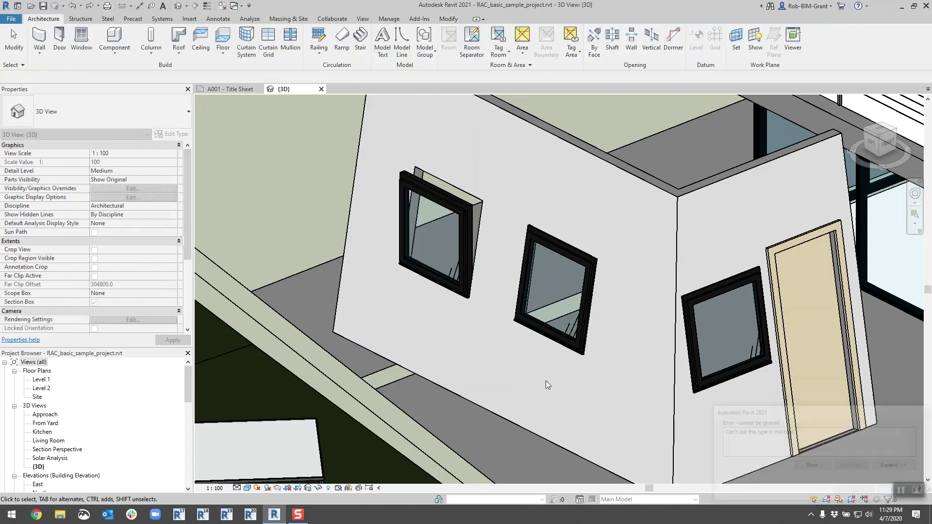
click(470, 223)
Delete the extra left window and revert the door-side window's orientation.
key(Delete)
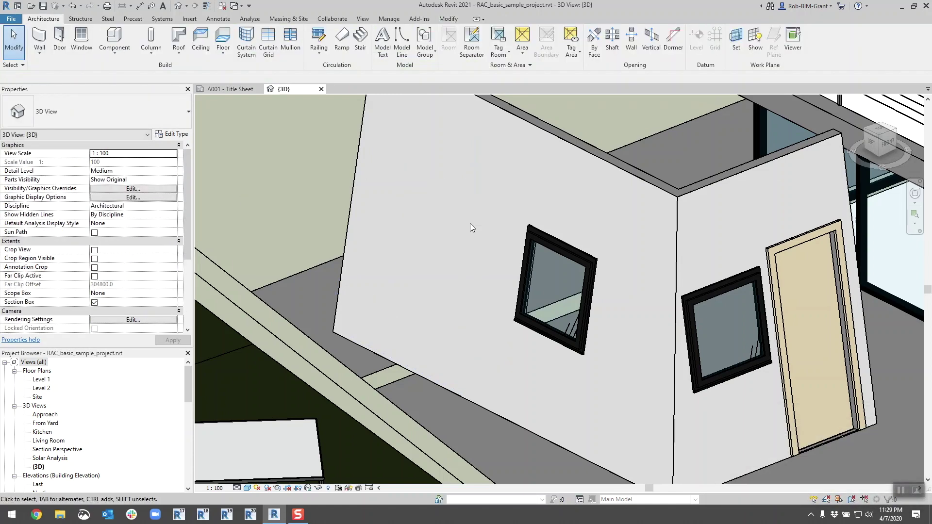
scroll(471, 223, down, 1)
shift+middle_drag(597, 306, 570, 282)
click(567, 266)
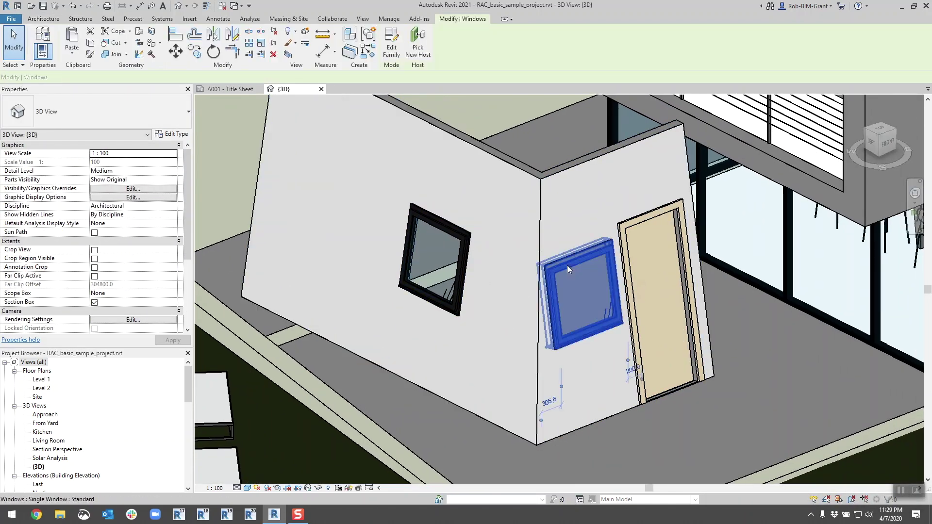
key(Delete)
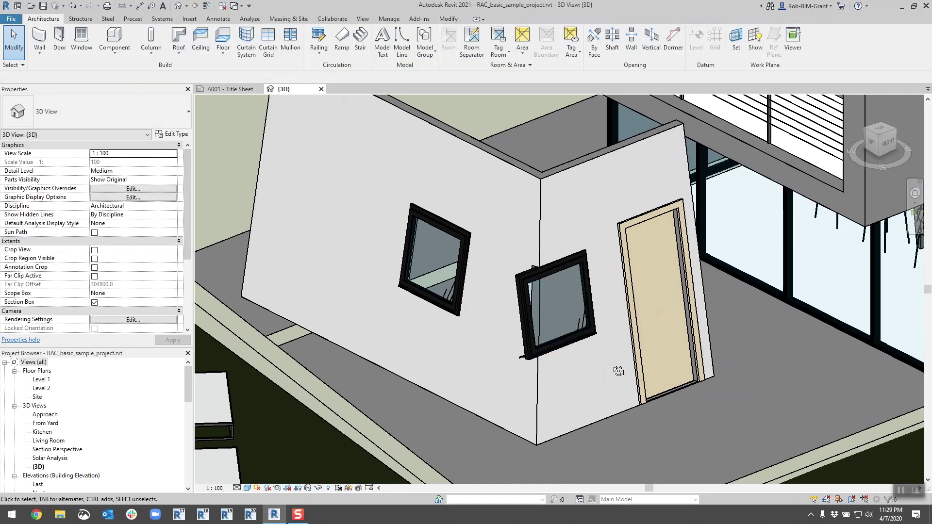
Nudge the window beside the door to the right along the wall.
shift+middle_drag(616, 369, 629, 334)
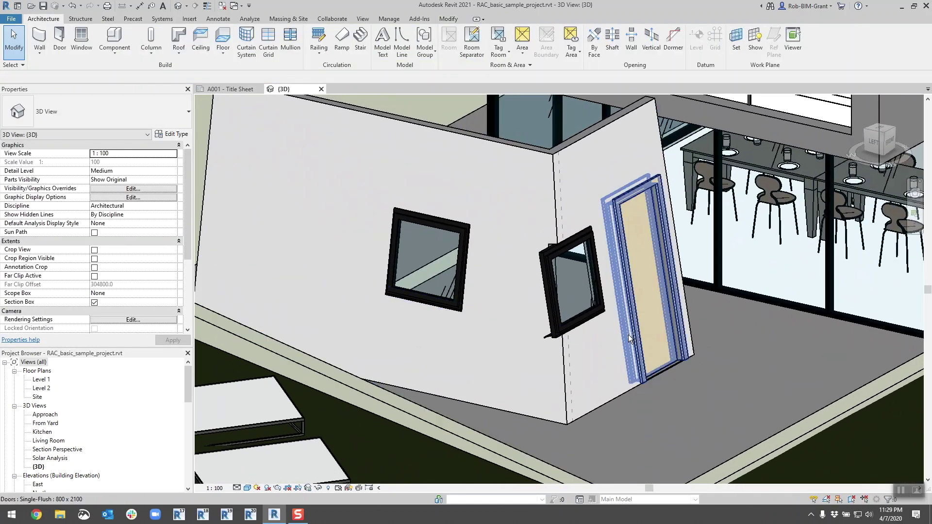
scroll(567, 301, up, 3)
click(567, 301)
mouse_move(540, 284)
shift+middle_down()
mouse_move(496, 313)
mouse_move(528, 281)
shift+middle_up()
key(Right)
key(Right)
key(Right)
key(Right)
key(Right)
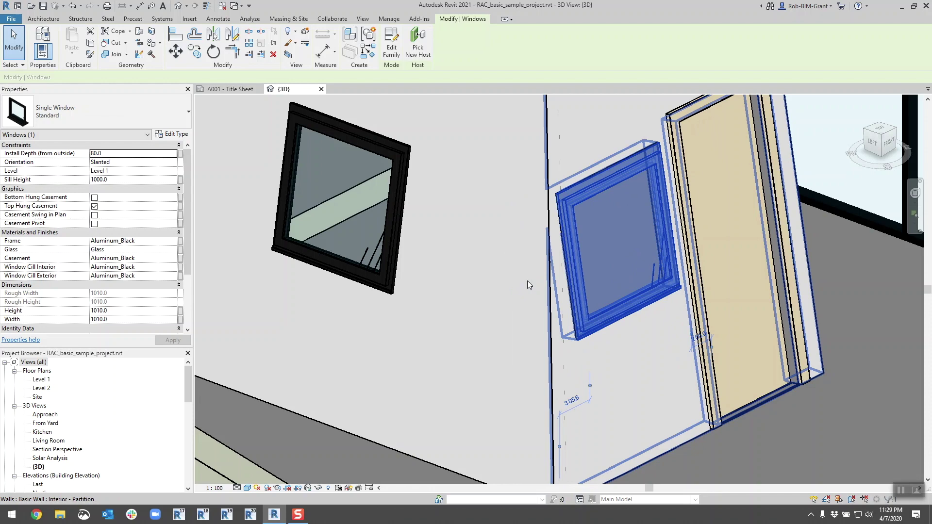
shift+middle_drag(527, 281, 530, 352)
key(Escape)
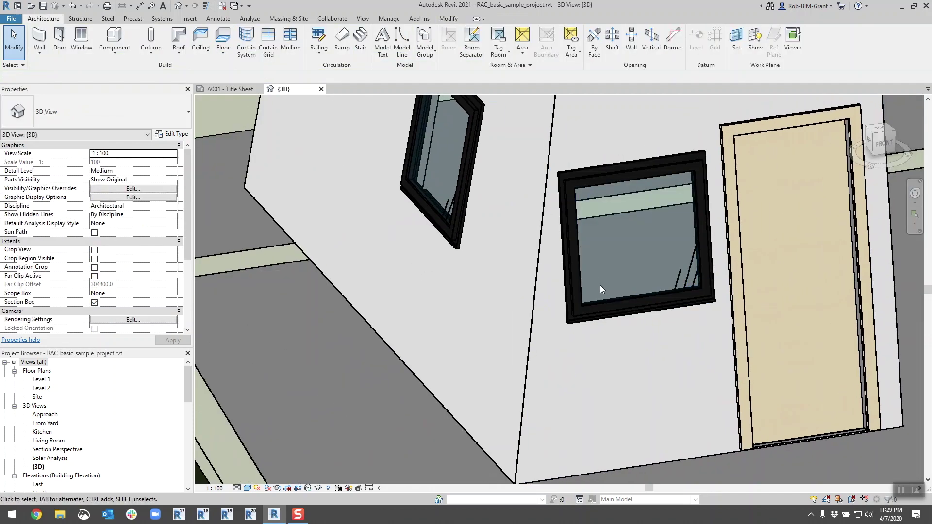
click(607, 308)
key(Escape)
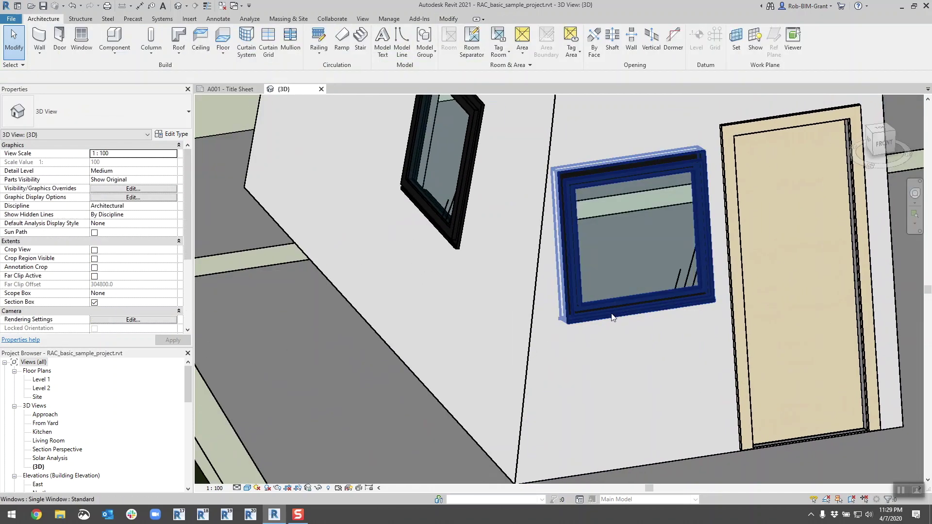
Draw a 3500 mm Interior - Partition wall in front of the door with WA, then select it.
scroll(619, 331, down, 3)
key(w)
key(a)
click(505, 469)
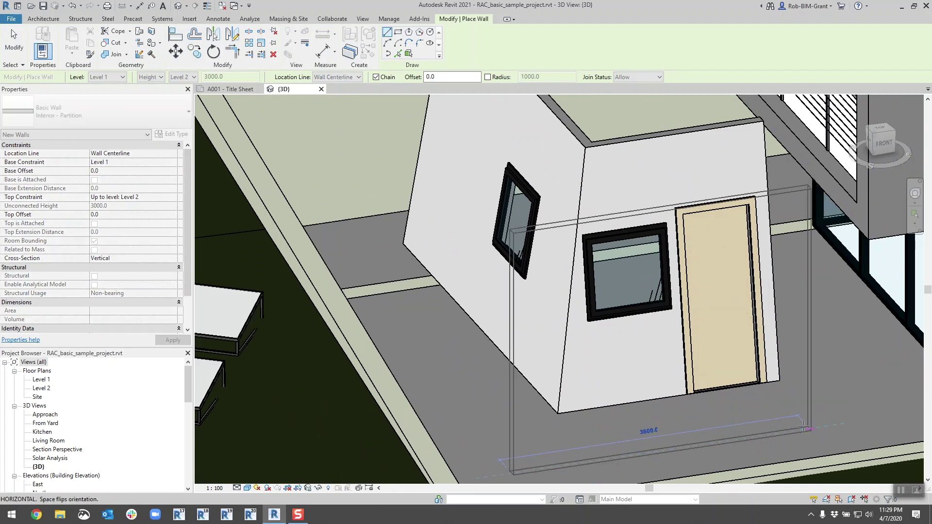
click(800, 429)
key(Escape)
key(Escape)
click(756, 443)
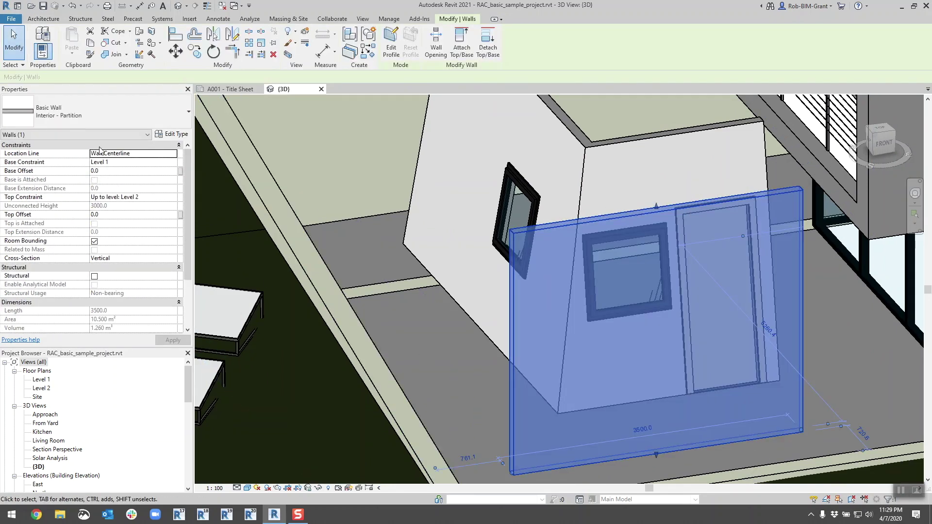
click(107, 117)
Change the new wall's type to SH_Curtain wall.
text(cur)
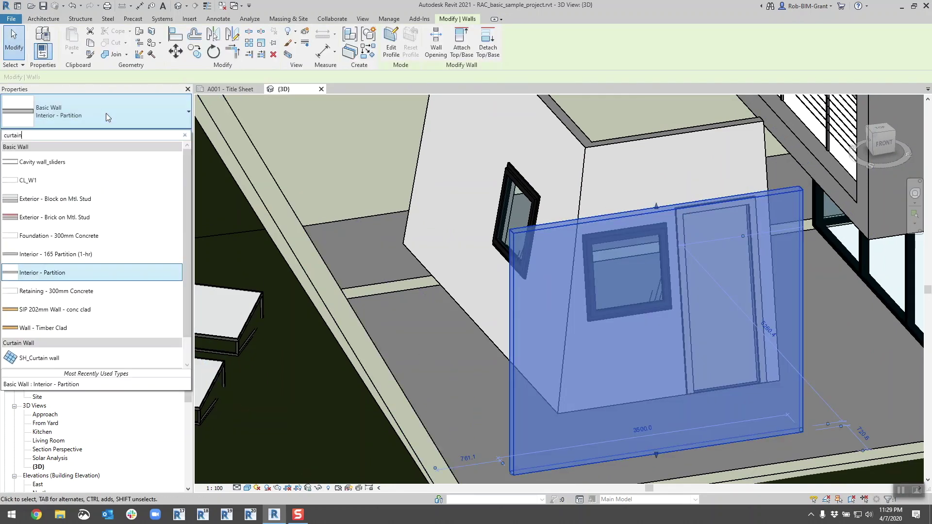
text(tain)
click(53, 159)
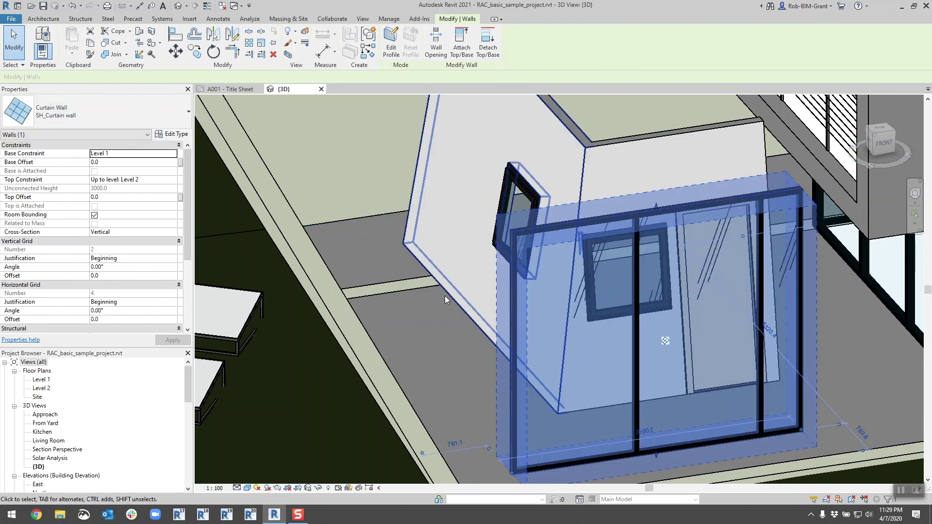
click(414, 281)
shift+middle_drag(414, 281, 524, 307)
click(523, 308)
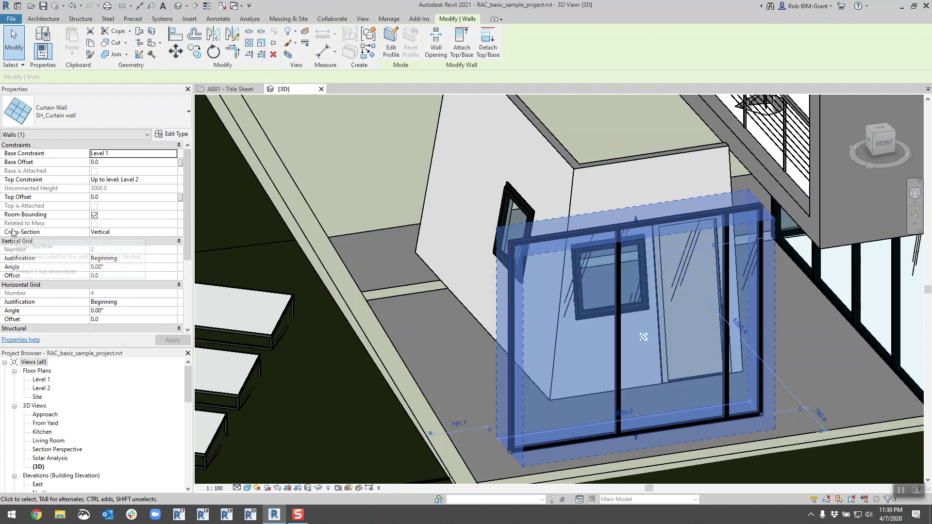
Set the curtain wall's cross-section to Slanted at 15° from vertical.
click(160, 232)
click(172, 233)
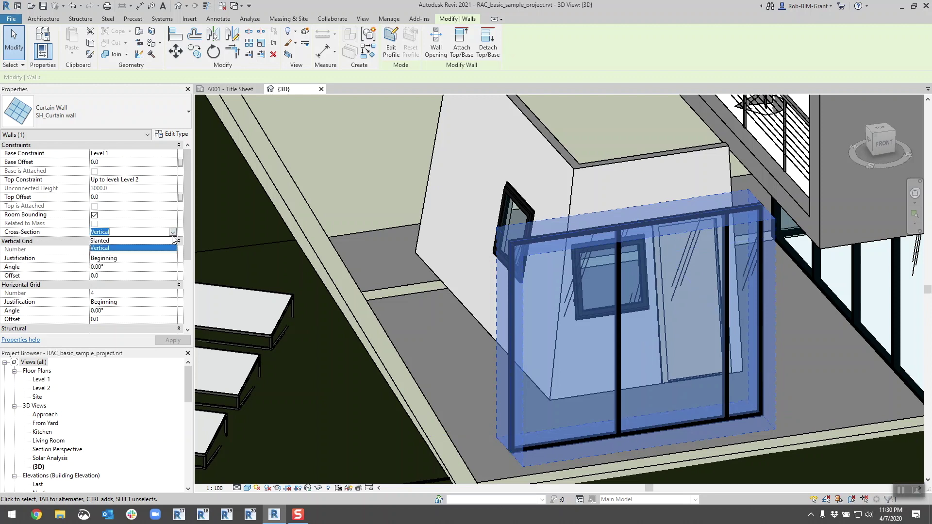
click(112, 240)
click(173, 341)
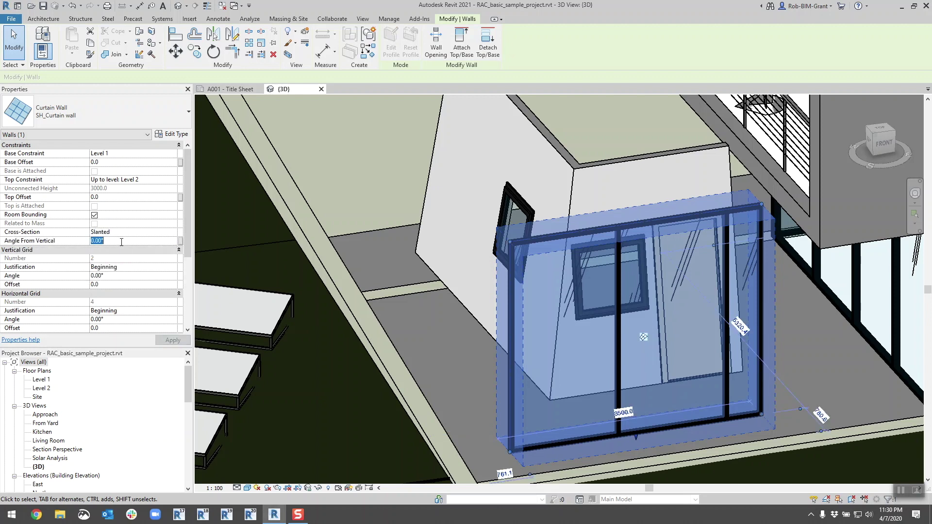
text(15)
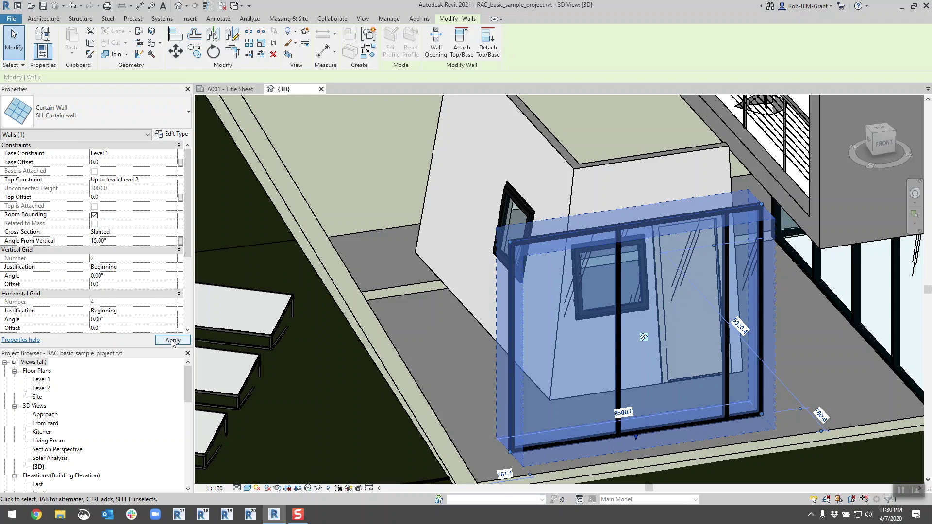
click(173, 341)
Select the curtain wall and orbit around it to inspect its lean.
key(Escape)
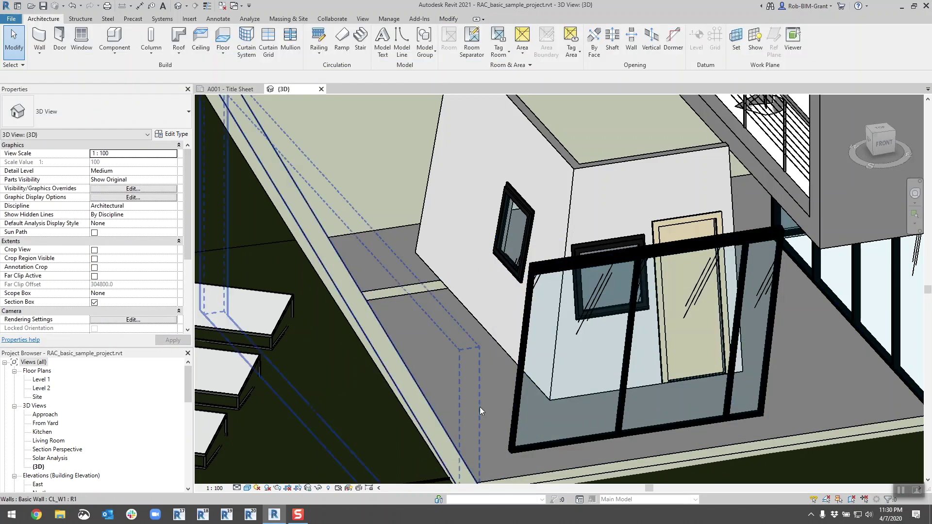
click(514, 430)
shift+middle_drag(494, 409, 556, 386)
key(Escape)
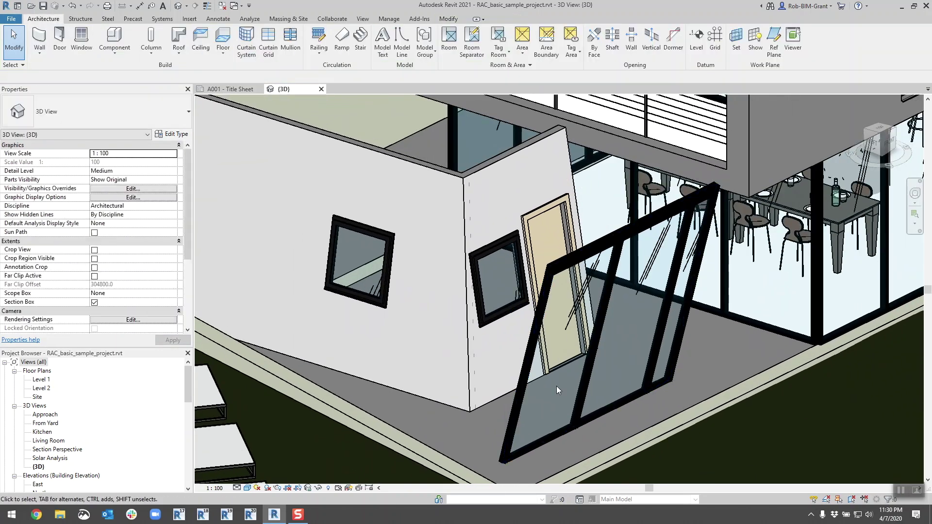
click(529, 379)
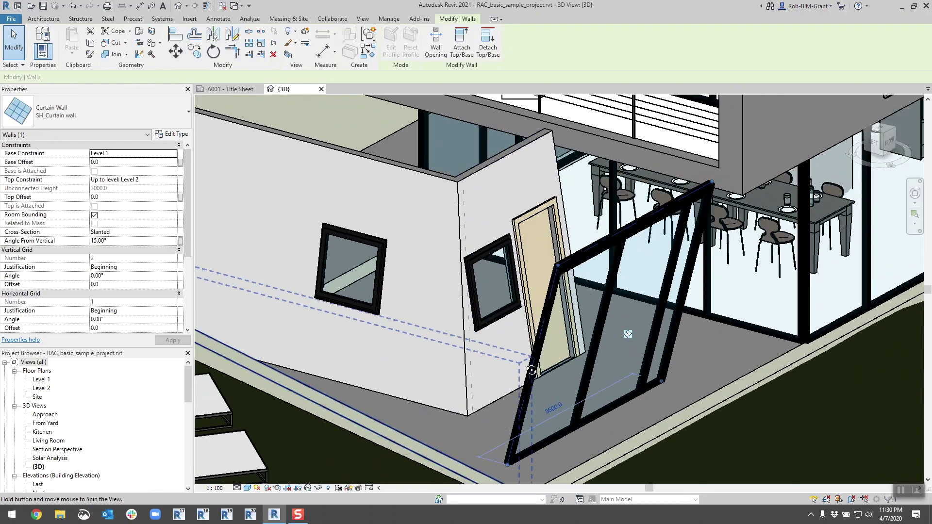
shift+middle_drag(529, 379, 581, 258)
key(Escape)
scroll(579, 254, up, 5)
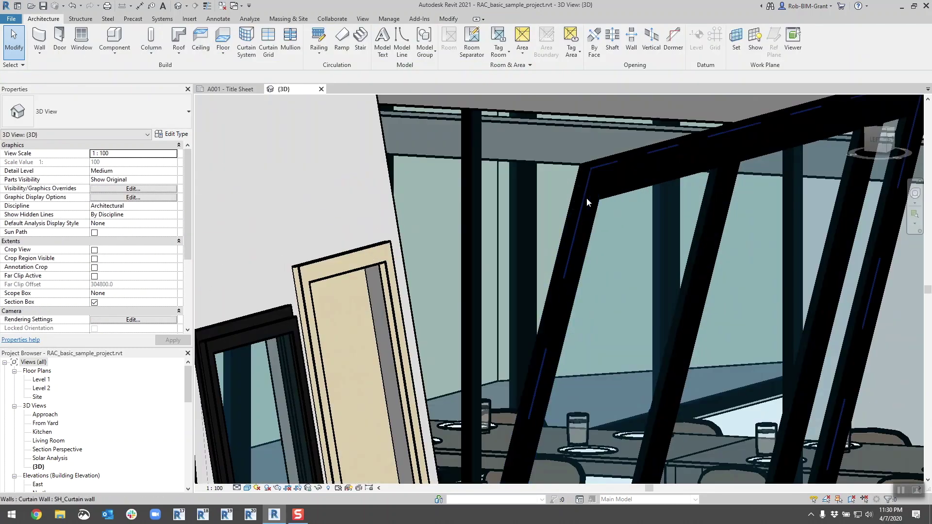
click(586, 198)
shift+middle_drag(612, 237, 547, 259)
Inspect the slanted curtain wall in hidden-line display, then return to shaded.
key(h)
key(l)
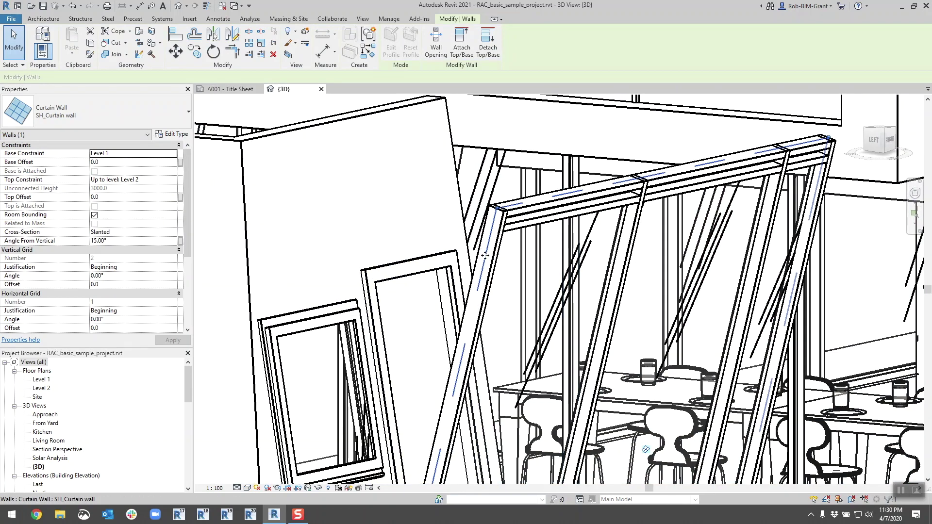
shift+middle_drag(485, 256, 475, 205)
scroll(505, 290, down, 3)
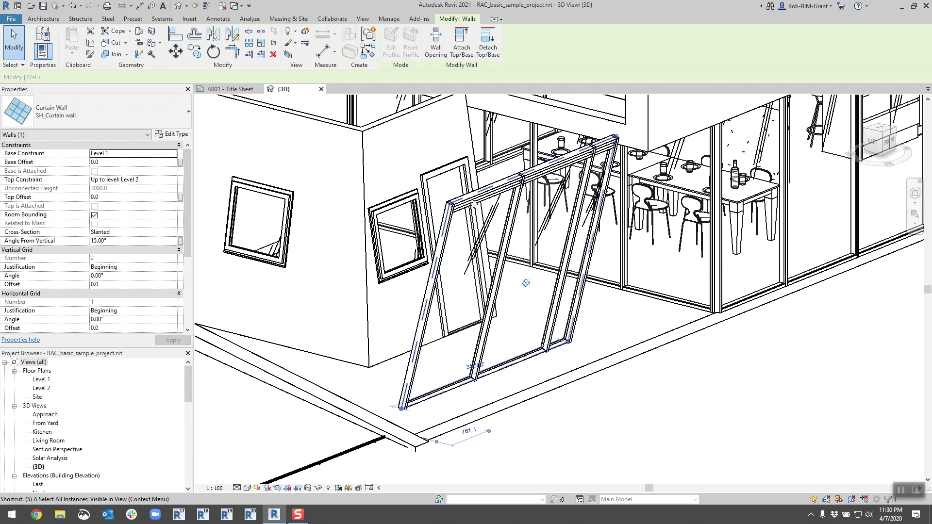
key(s)
key(d)
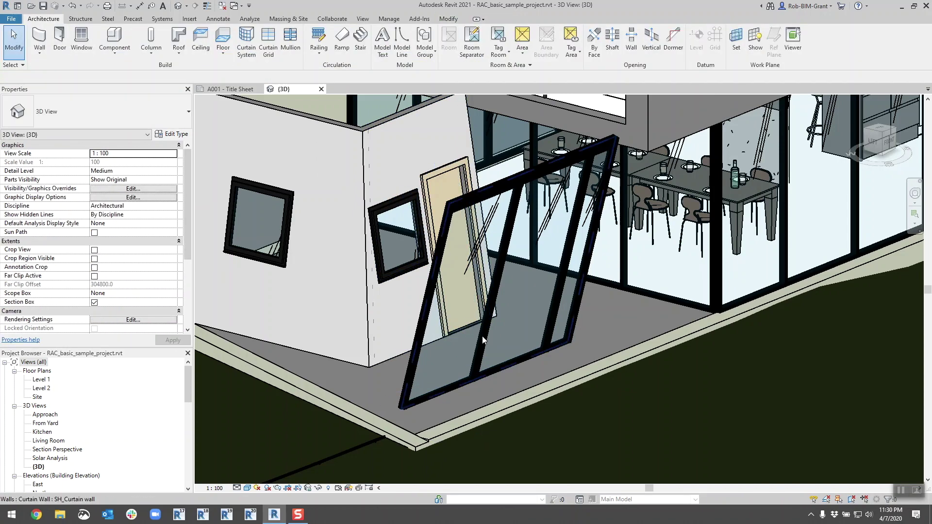
shift+middle_drag(478, 327, 371, 366)
key(Escape)
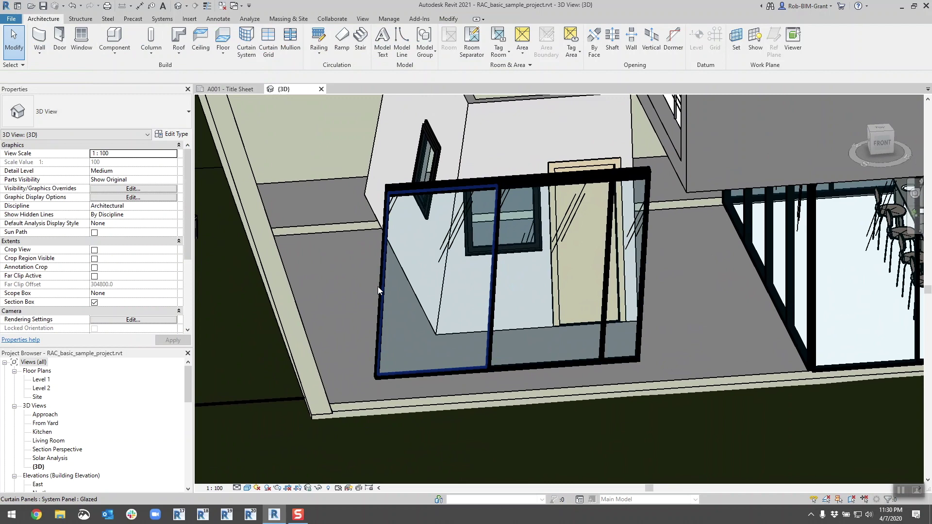
Tab-select the bottom mullion and a glazed panel, then delete the slanted curtain wall.
click(429, 377)
key(Tab)
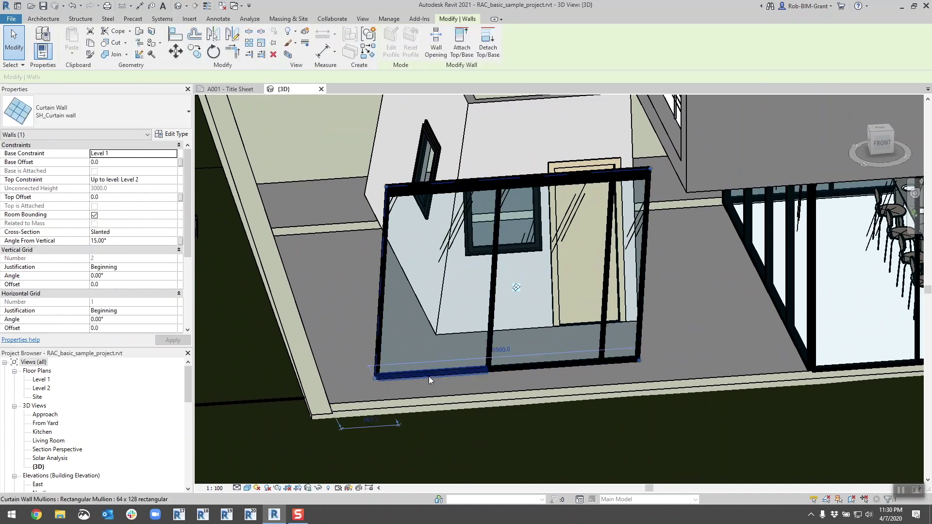
click(429, 377)
click(430, 376)
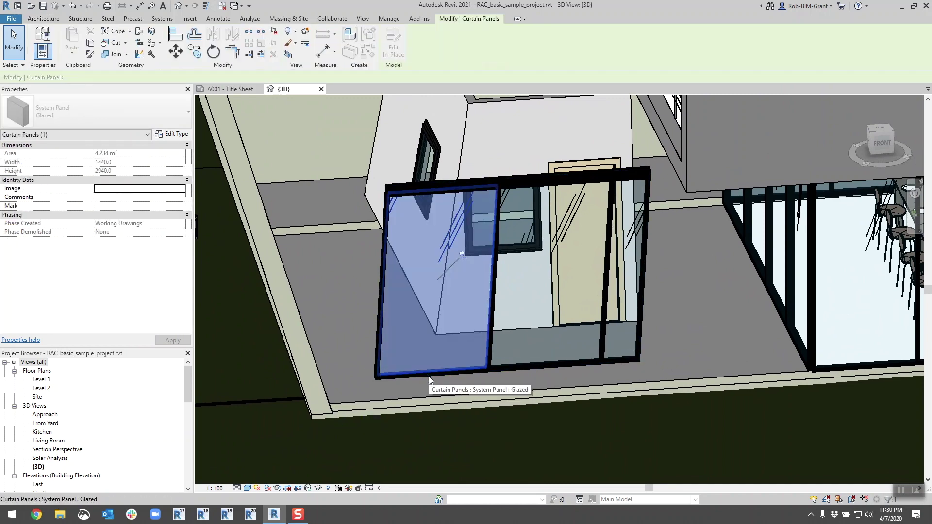
key(Escape)
click(409, 189)
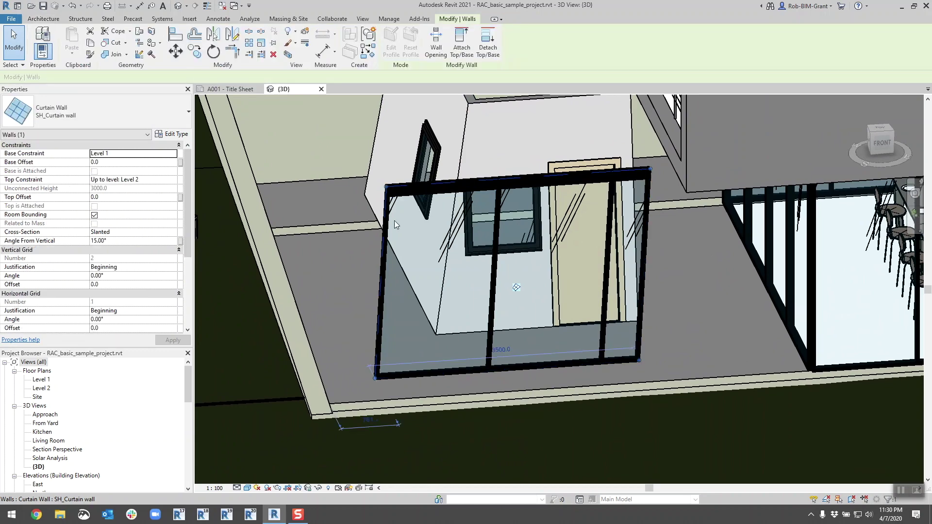
key(Delete)
shift+middle_drag(355, 305, 432, 307)
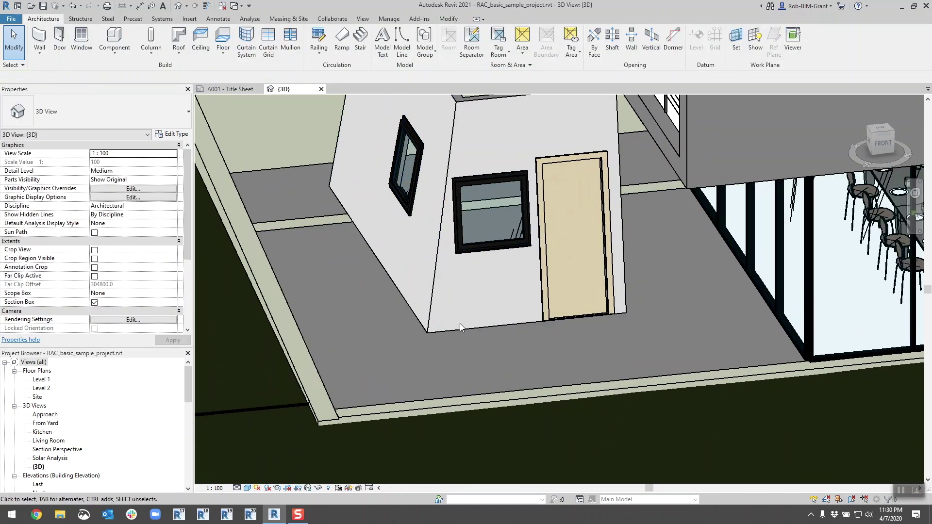
Draw a 2400 mm partition wall in front of the door and select it.
key(w)
key(a)
click(565, 350)
click(389, 373)
key(Escape)
key(Escape)
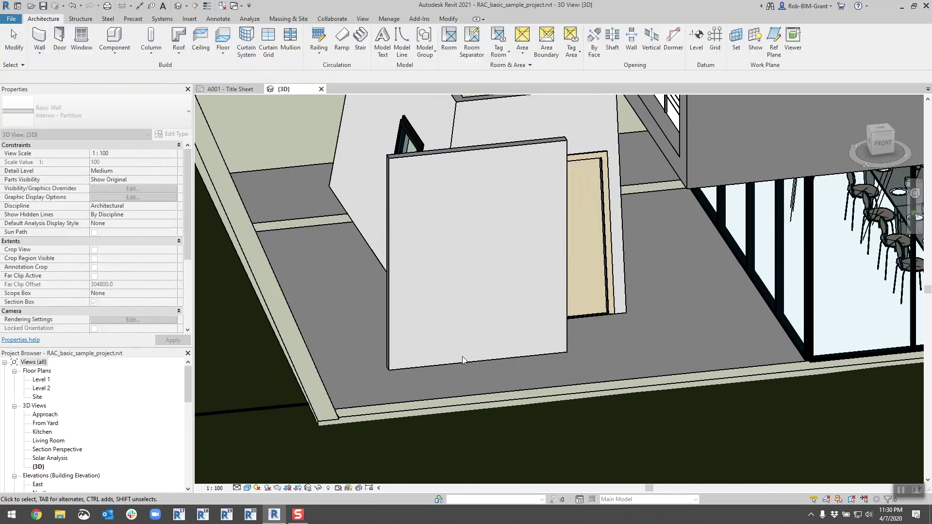
key(m)
key(a)
key(Escape)
click(500, 150)
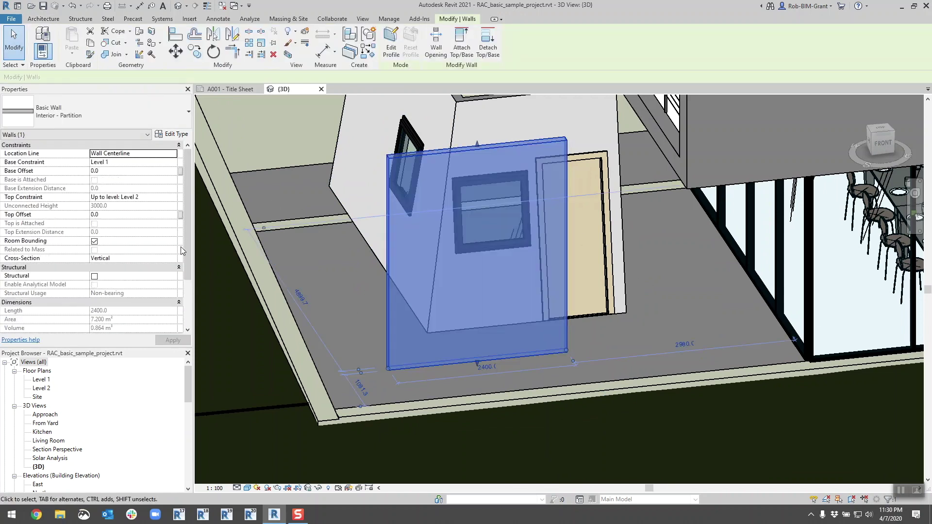
Make the wall's cross-section Slanted at 89° from vertical after 90° is rejected.
click(143, 258)
click(172, 258)
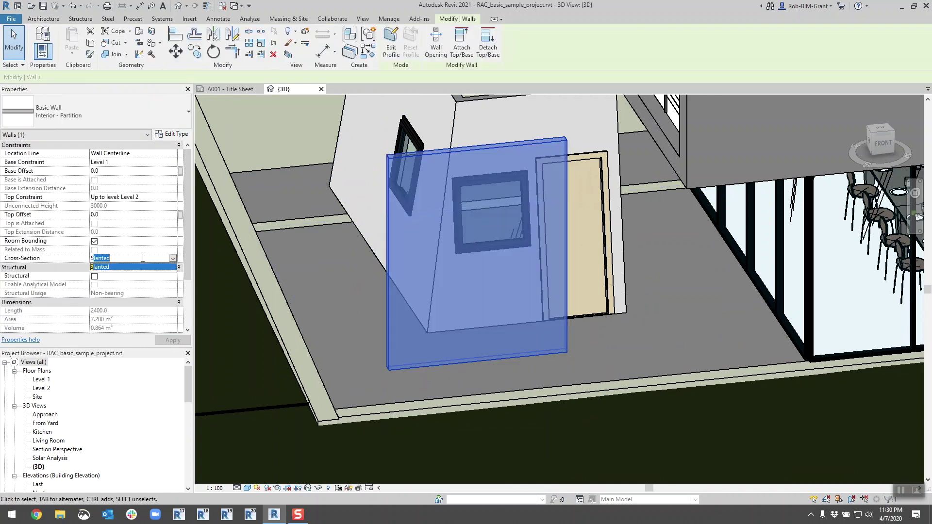
click(158, 272)
click(127, 268)
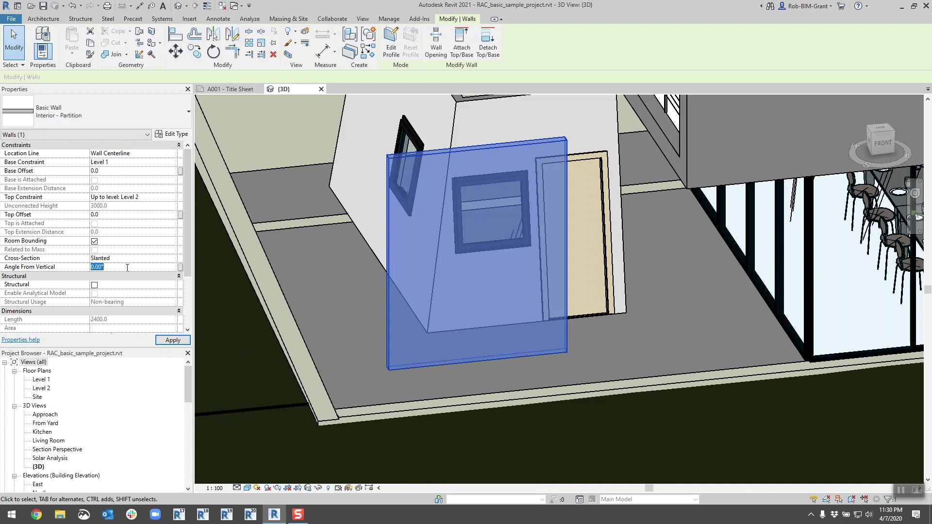
text(90+)
key(Return)
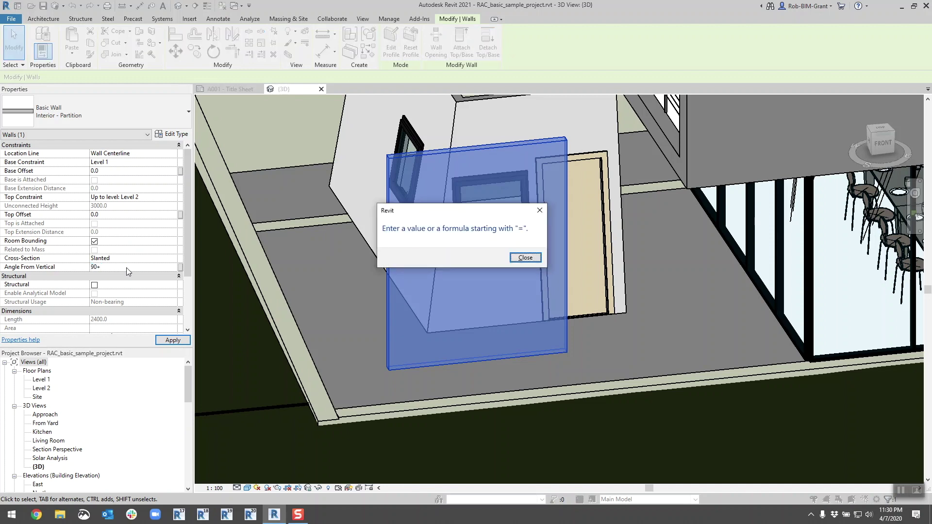
key(Return)
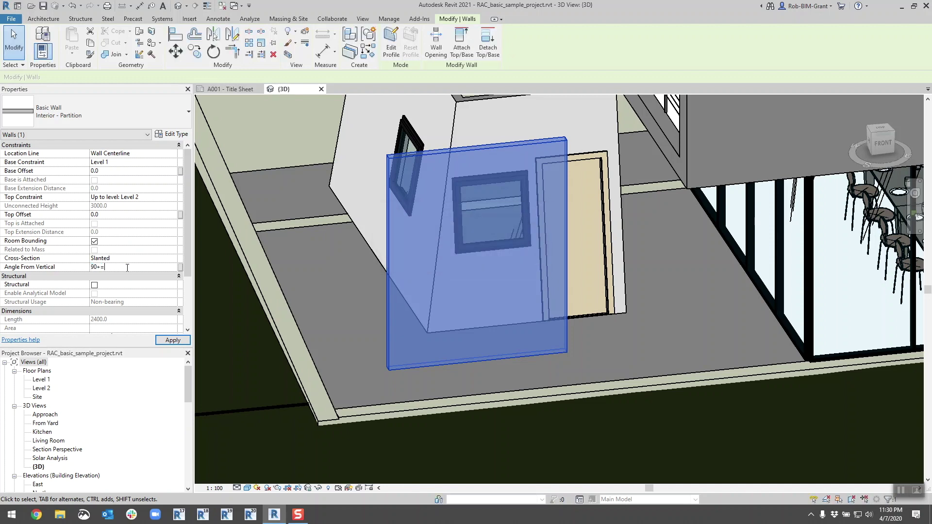
key(BackSpace)
key(Return)
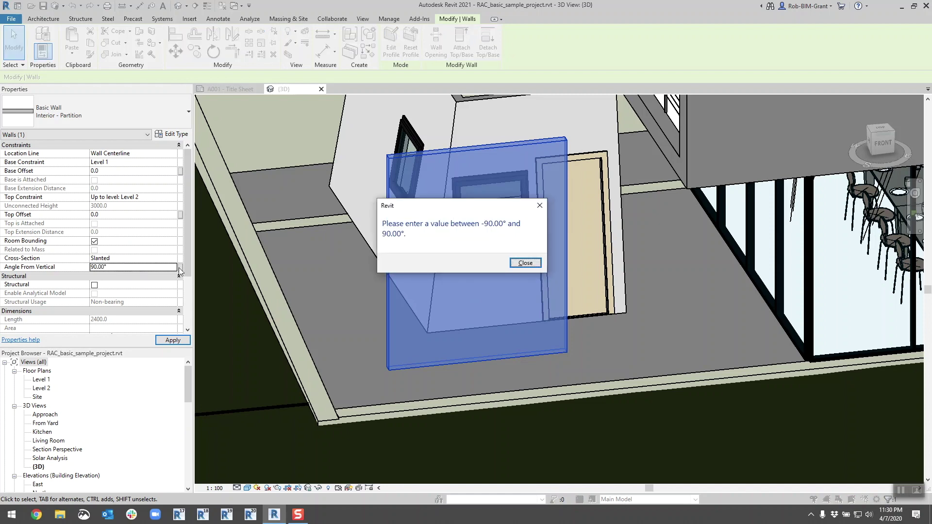
click(526, 263)
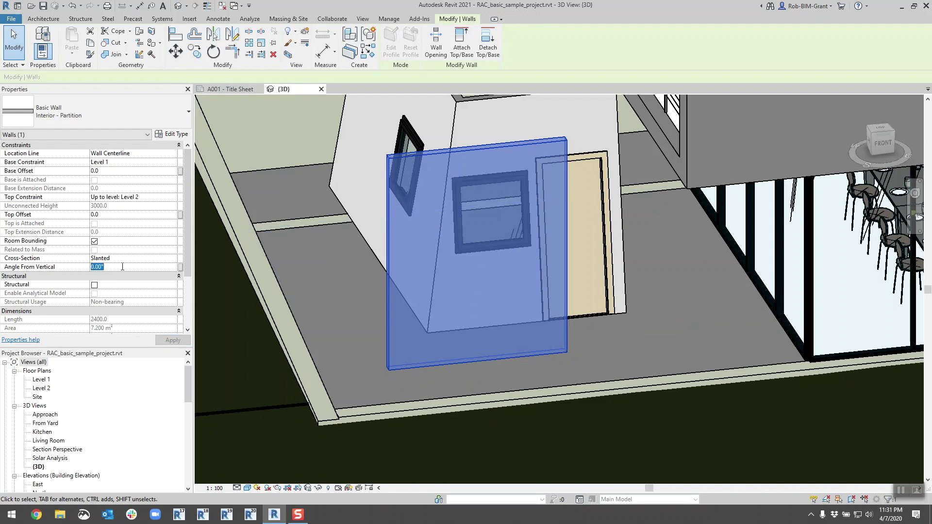
text(89)
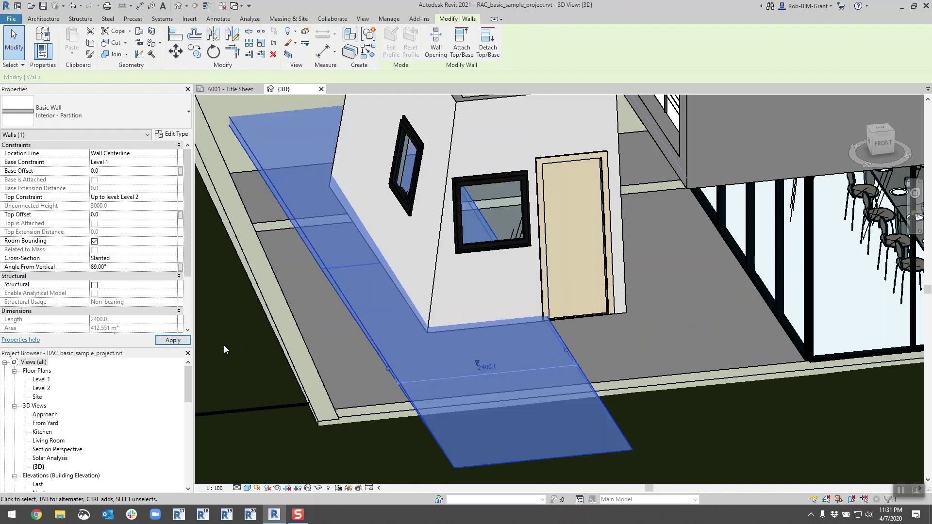
Orbit to inspect the nearly flat wall, then select the wall with the window and door.
scroll(386, 291, down, 4)
shift+middle_drag(387, 291, 476, 323)
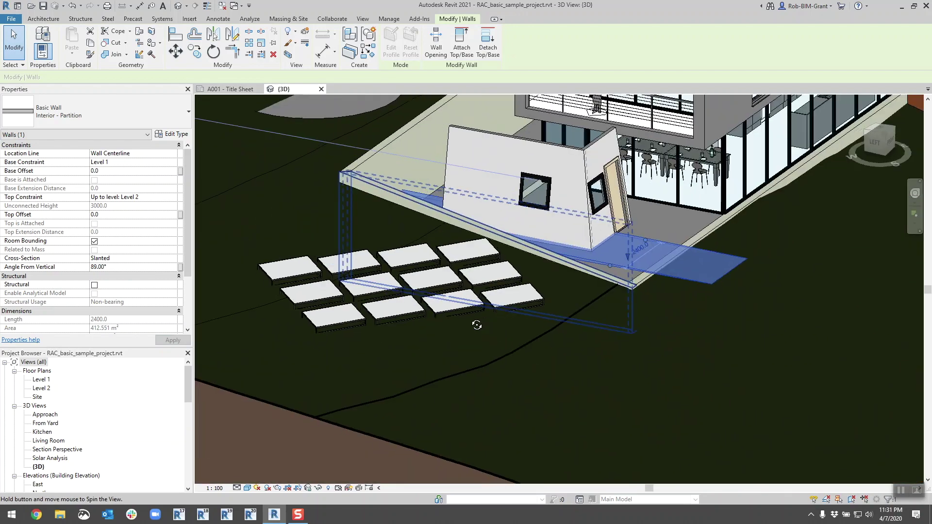
key(Escape)
click(677, 277)
shift+middle_drag(677, 278, 576, 309)
scroll(525, 334, up, 5)
key(Escape)
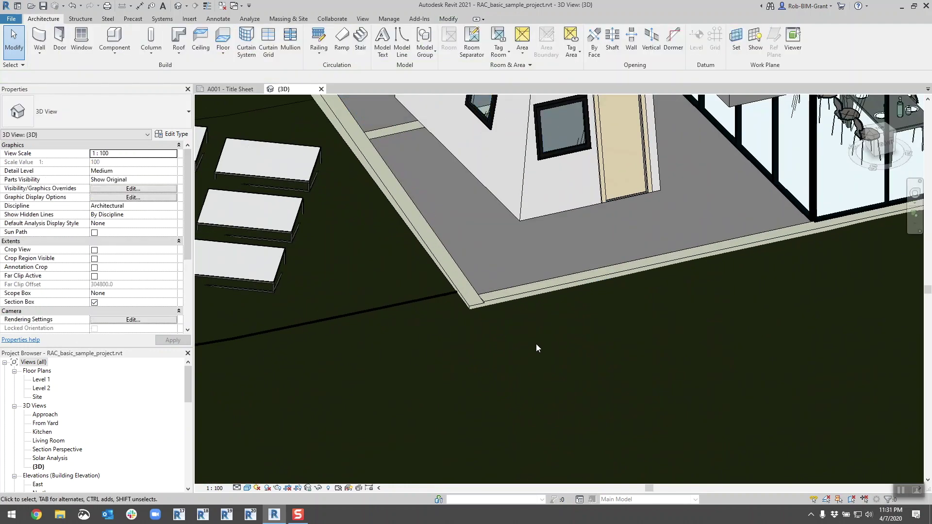
middle_drag(536, 344, 471, 379)
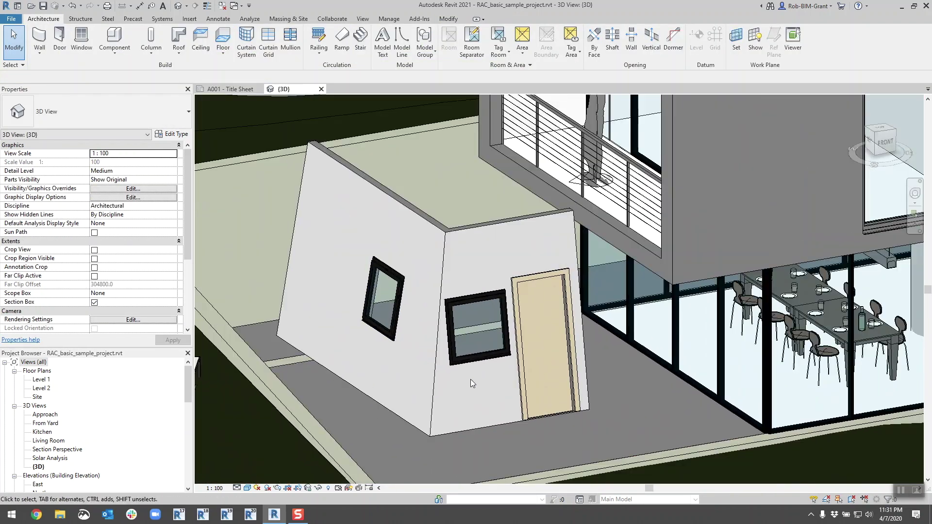
click(496, 225)
Set the slanted wall's Base Offset to -1000 and orbit to inspect it.
shift+middle_drag(496, 224, 566, 357)
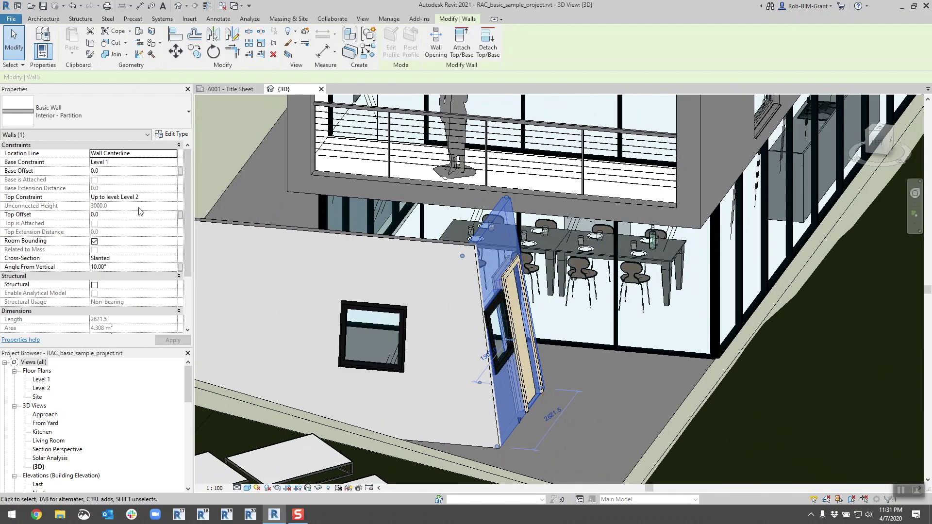
click(111, 170)
text(-)
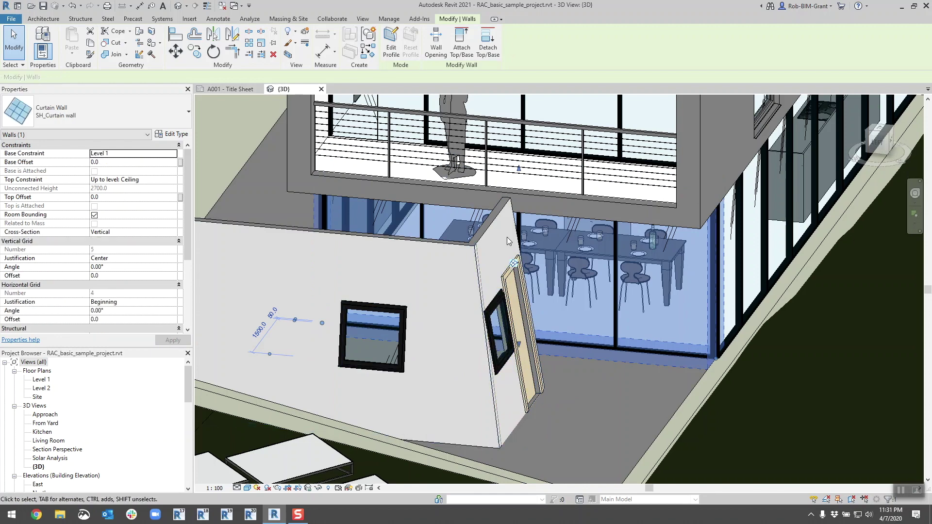
click(500, 217)
shift+middle_drag(567, 331, 585, 388)
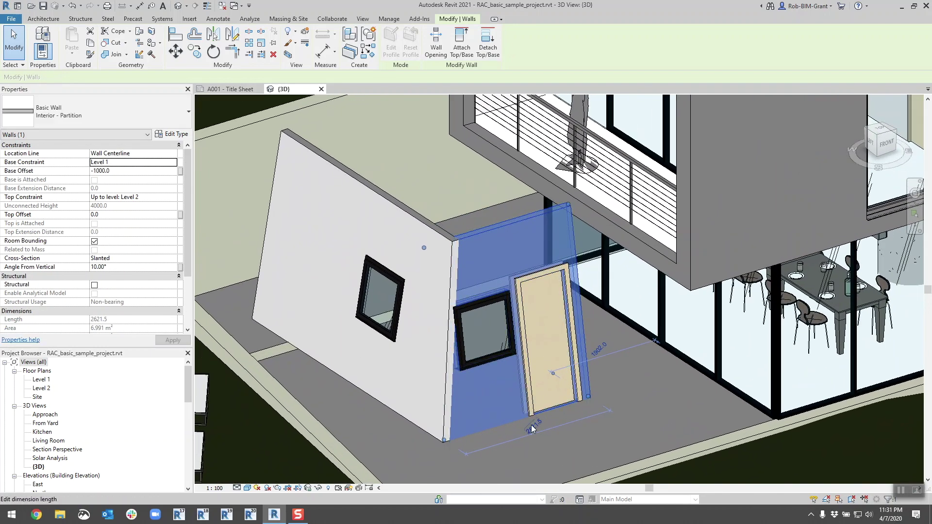
shift+middle_drag(529, 429, 626, 295)
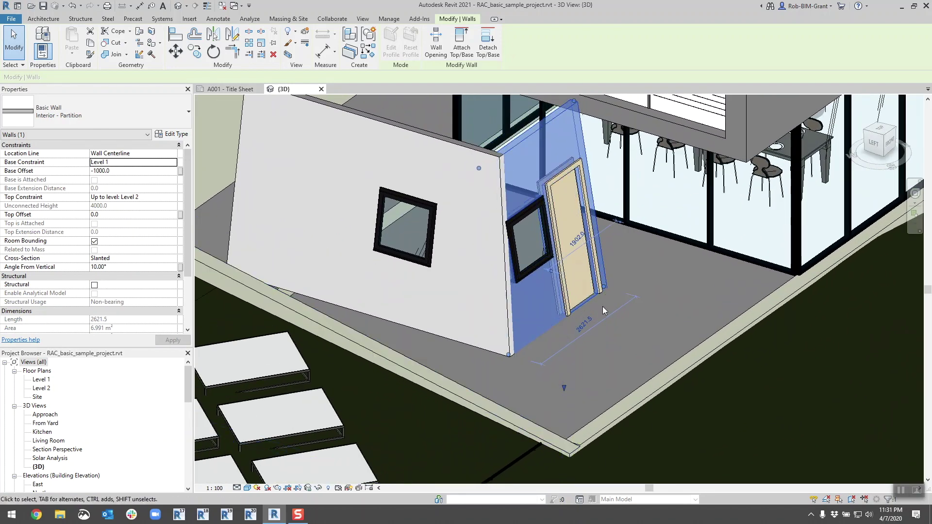
shift+middle_drag(603, 381, 578, 284)
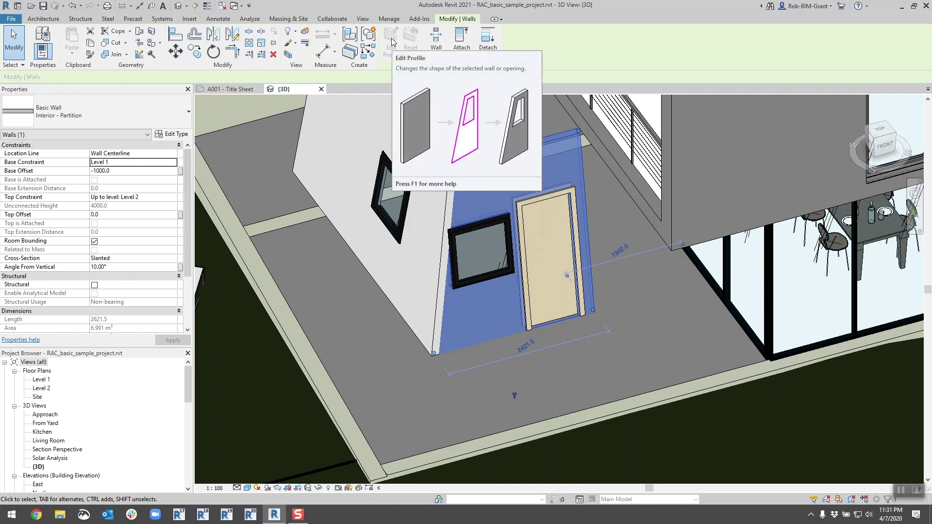
Undo and redo the offset change to compare, then delete the wall with its window and door.
click(340, 306)
key(ctrl+z)
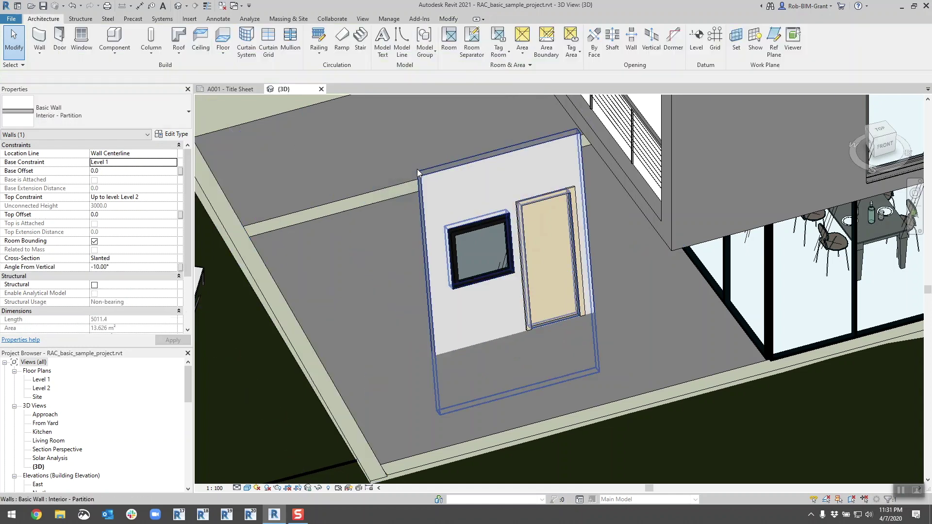
click(474, 164)
key(ctrl+y)
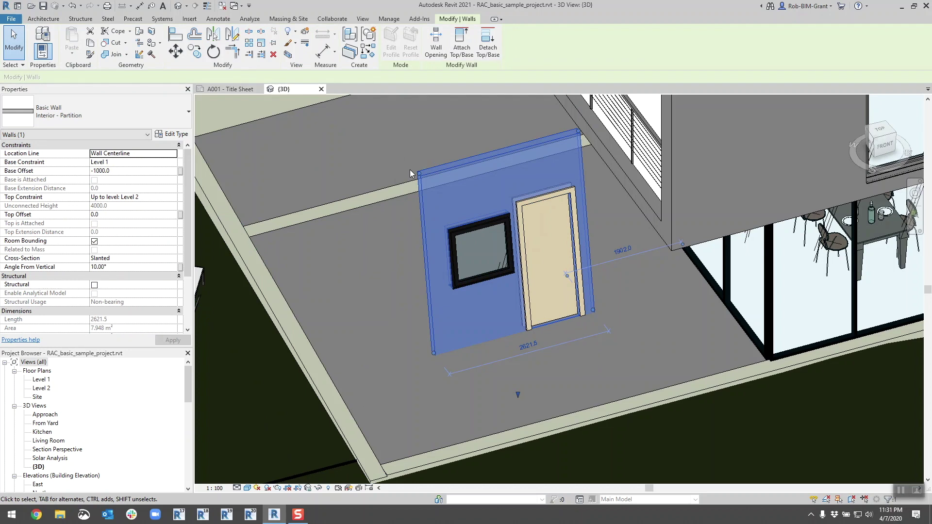
shift+middle_drag(395, 330, 429, 280)
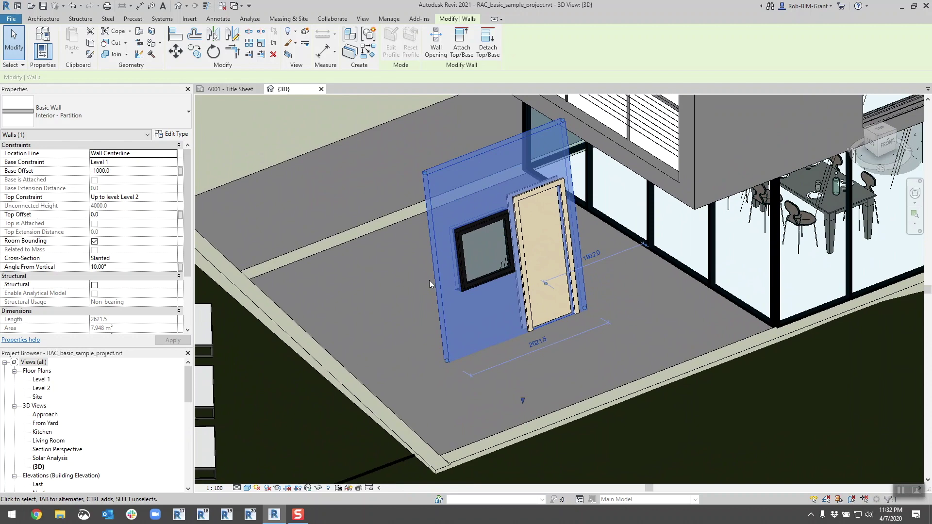
key(Delete)
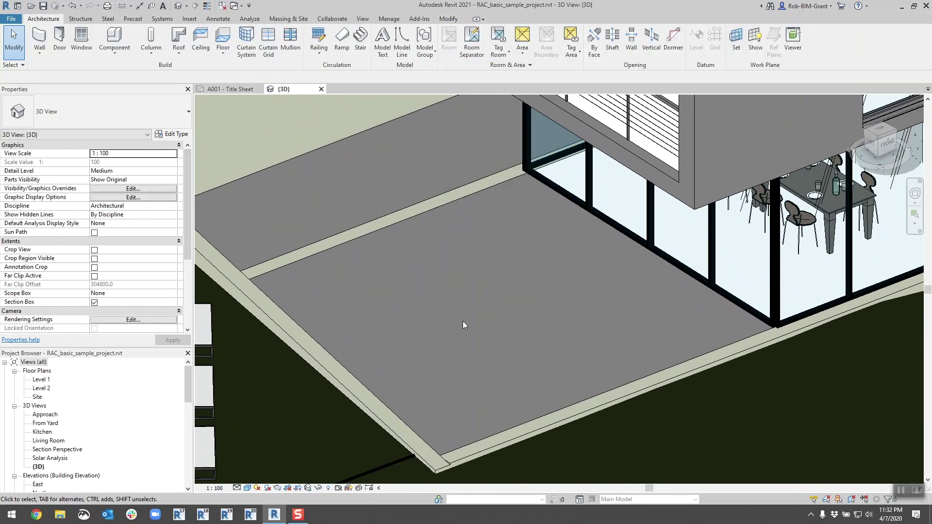
Switch the 3D view's visual style to Realistic.
scroll(462, 319, down, 5)
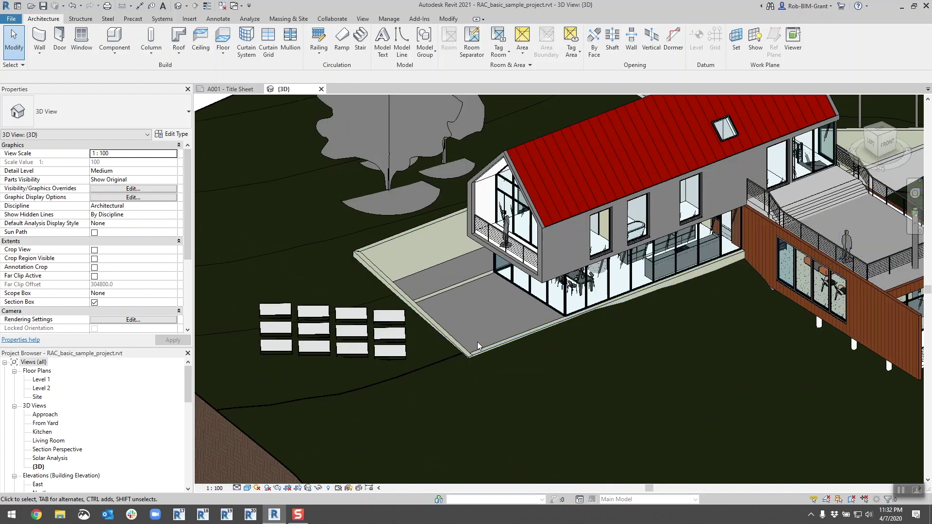
click(247, 489)
click(248, 488)
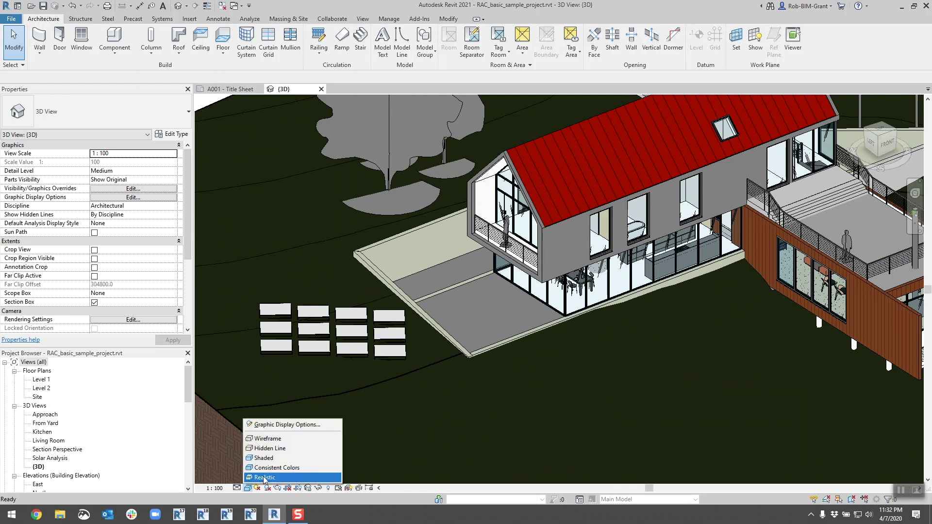
click(267, 478)
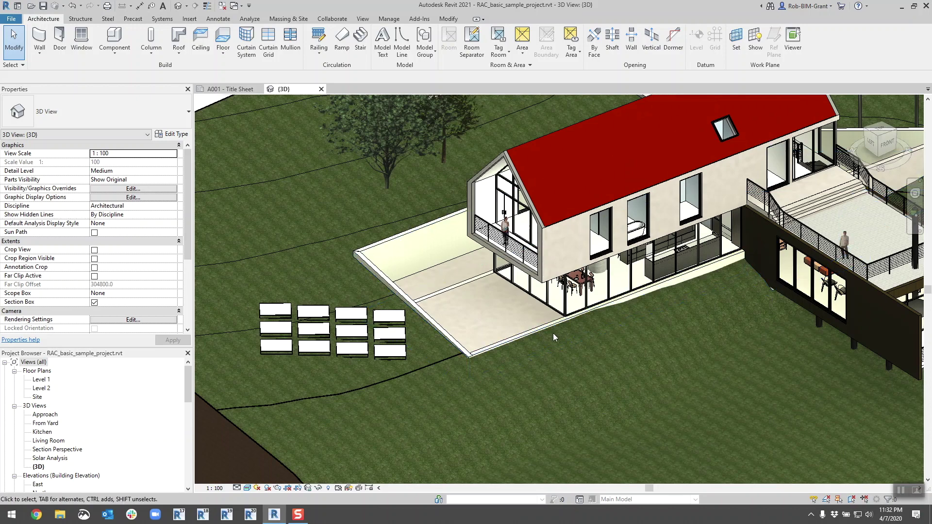
Orbit and zoom to examine the dining table, then back out to the front facade.
middle_drag(553, 333, 386, 363)
scroll(478, 292, up, 5)
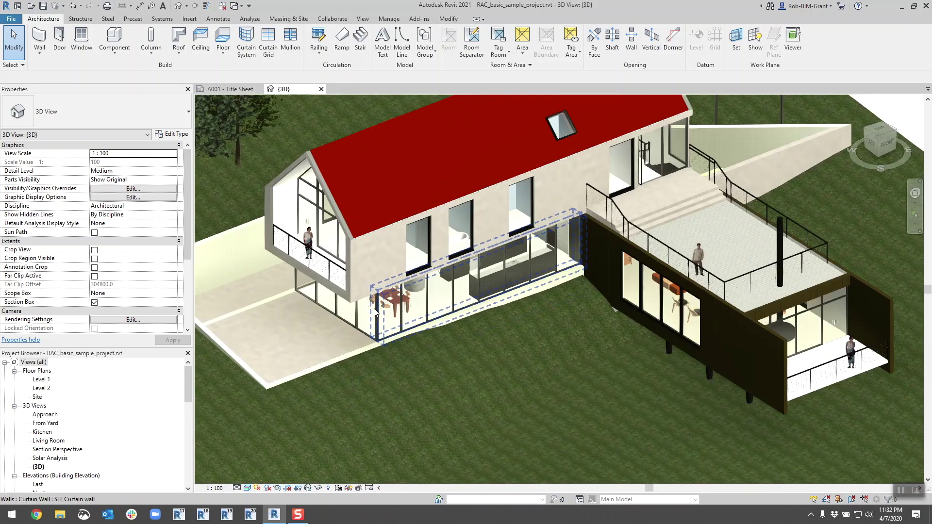
shift+middle_drag(478, 291, 593, 326)
scroll(464, 334, up, 5)
scroll(462, 330, down, 3)
scroll(593, 326, up, 3)
scroll(594, 318, down, 3)
scroll(485, 339, up, 6)
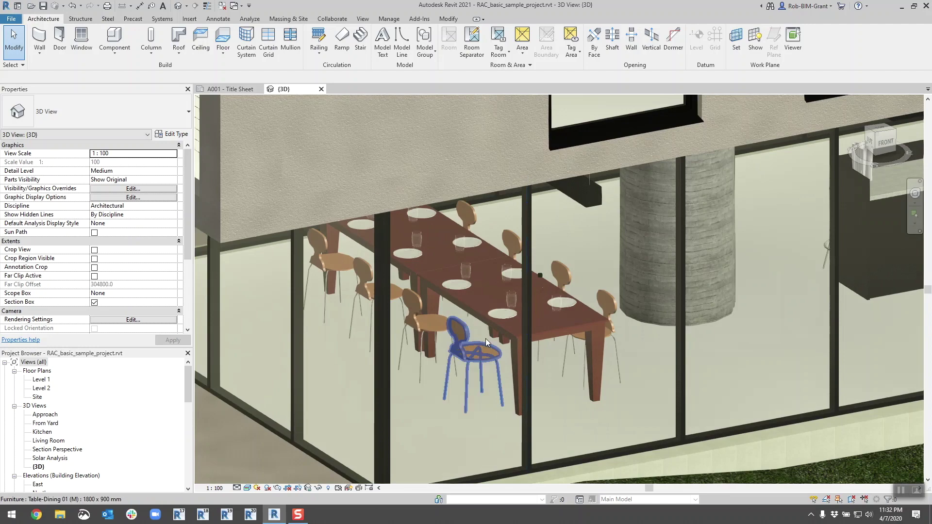
scroll(441, 345, up, 2)
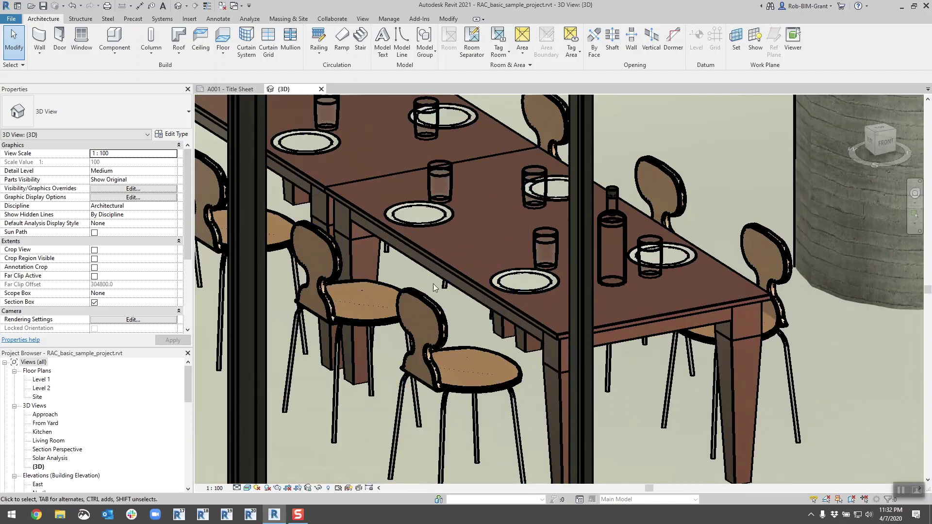
scroll(661, 285, down, 4)
scroll(474, 203, up, 4)
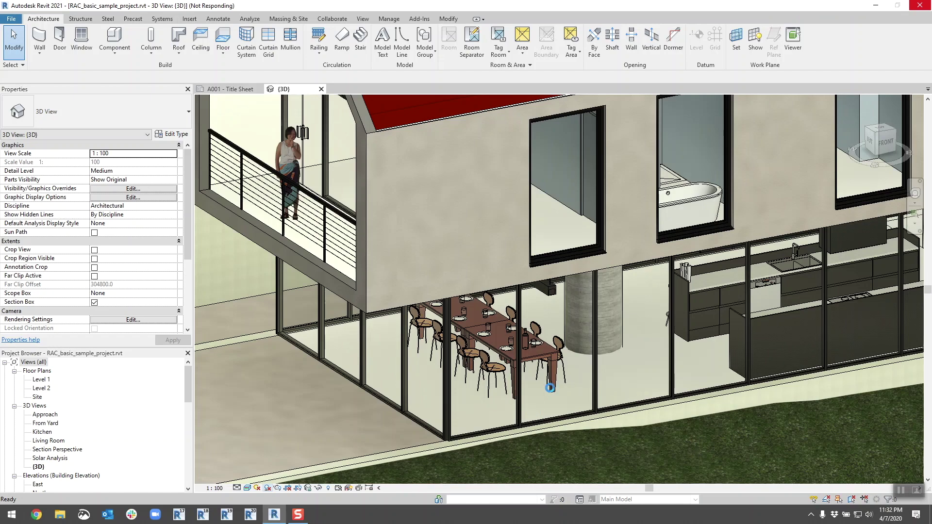
Orbit the house from a higher, wider angle, then zoom in on the red metal roof and skylight.
scroll(448, 362, down, 3)
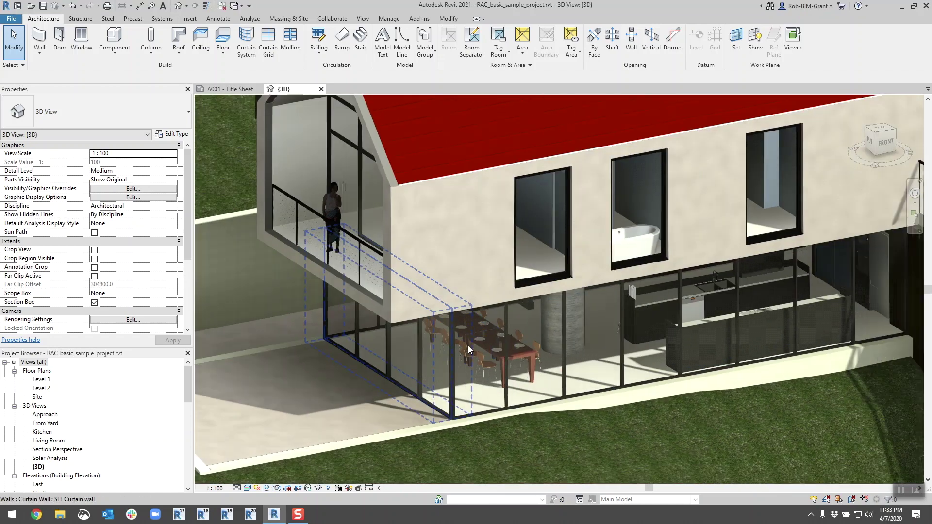
shift+middle_drag(396, 363, 418, 420)
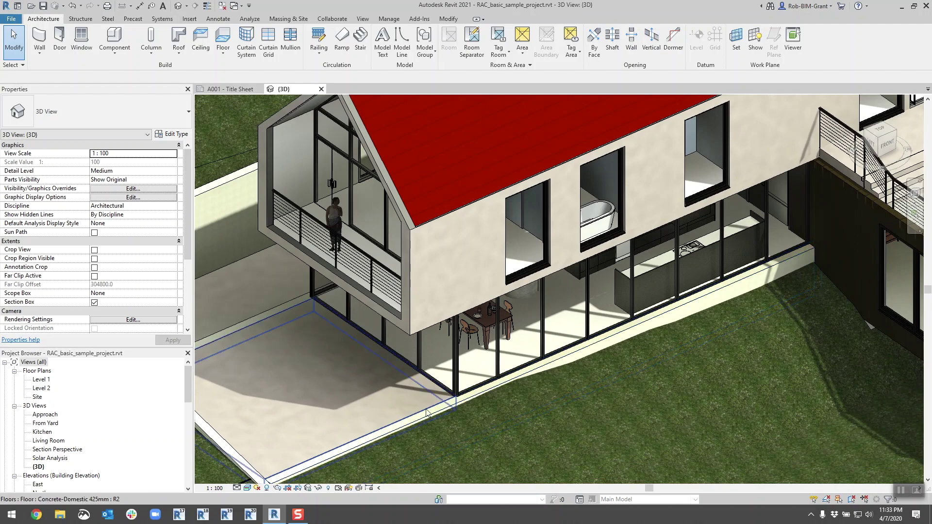
scroll(375, 406, down, 6)
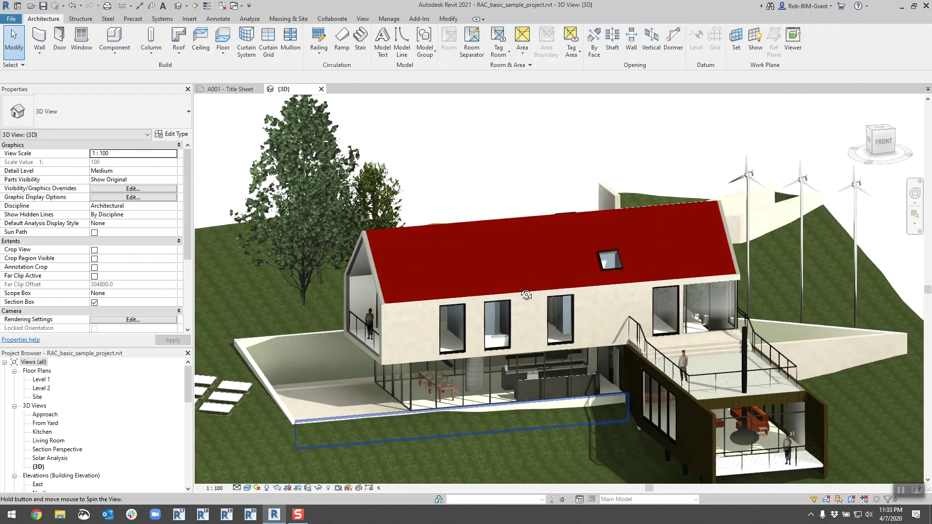
shift+middle_drag(555, 340, 573, 312)
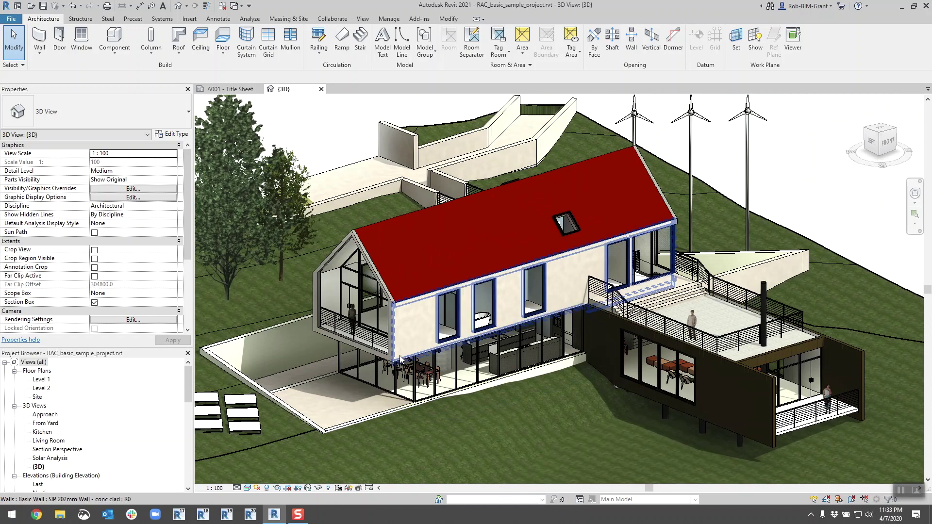
shift+middle_drag(394, 361, 349, 369)
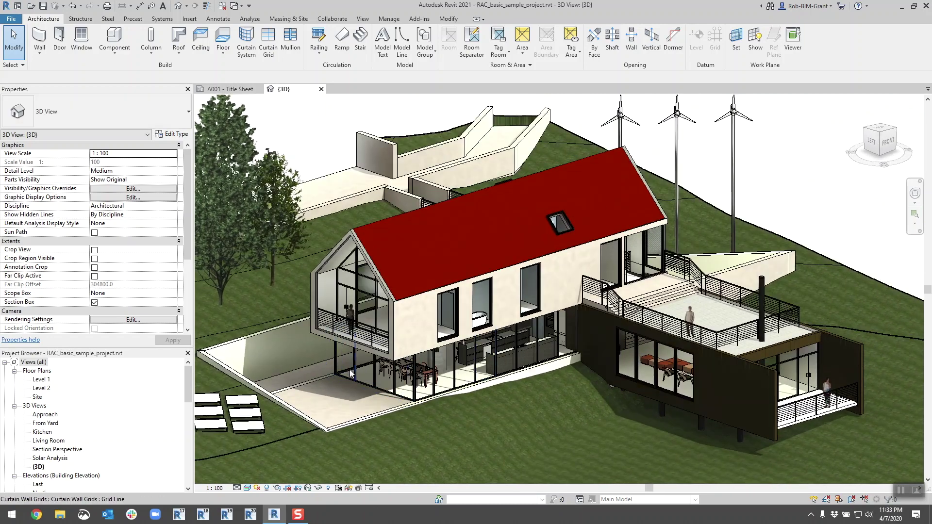
scroll(349, 368, up, 3)
scroll(478, 386, up, 3)
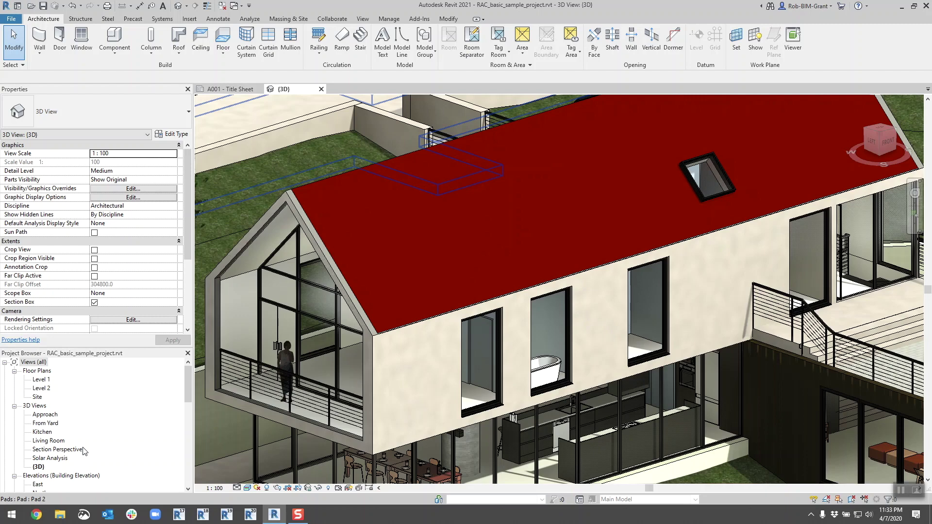
Open the How do I schedule, switch to A001 - Title Sheet, and tile all views with WT.
scroll(83, 451, down, 7)
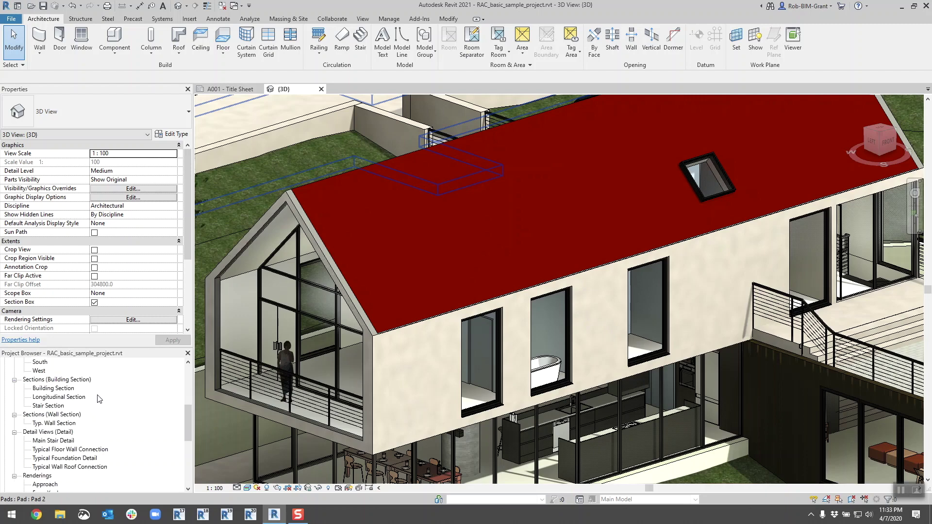
scroll(99, 398, down, 5)
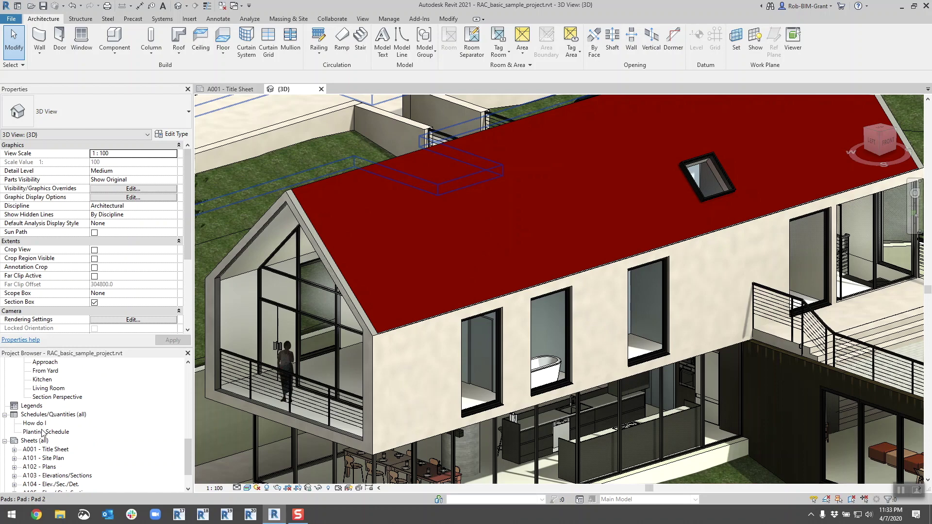
double_click(42, 423)
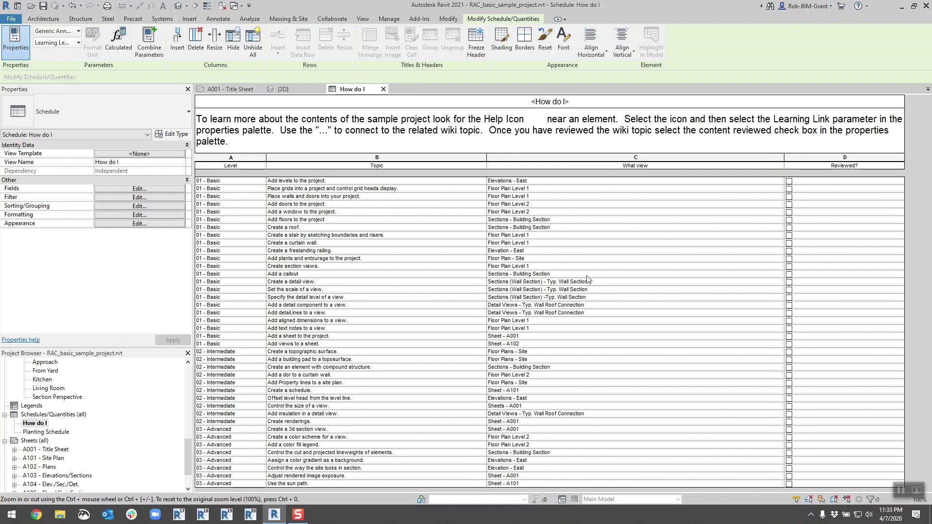
click(228, 90)
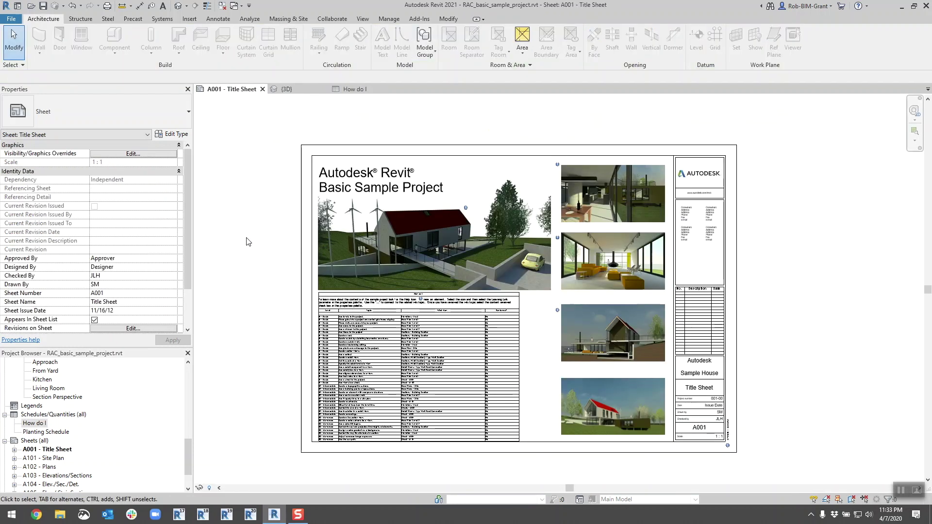
key(w)
key(t)
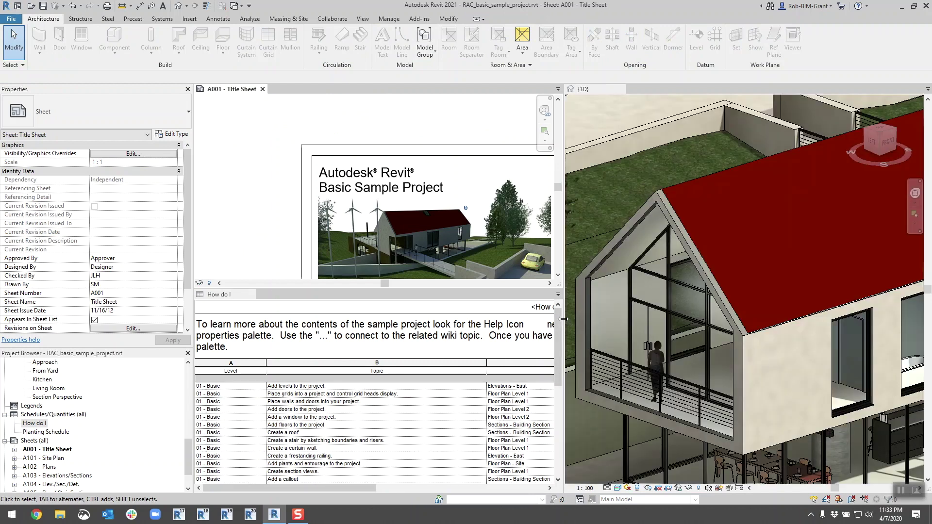
Widen the sheet and schedule panes, then browse rows like Add doors to the project and Create a roof.
drag(563, 319, 710, 319)
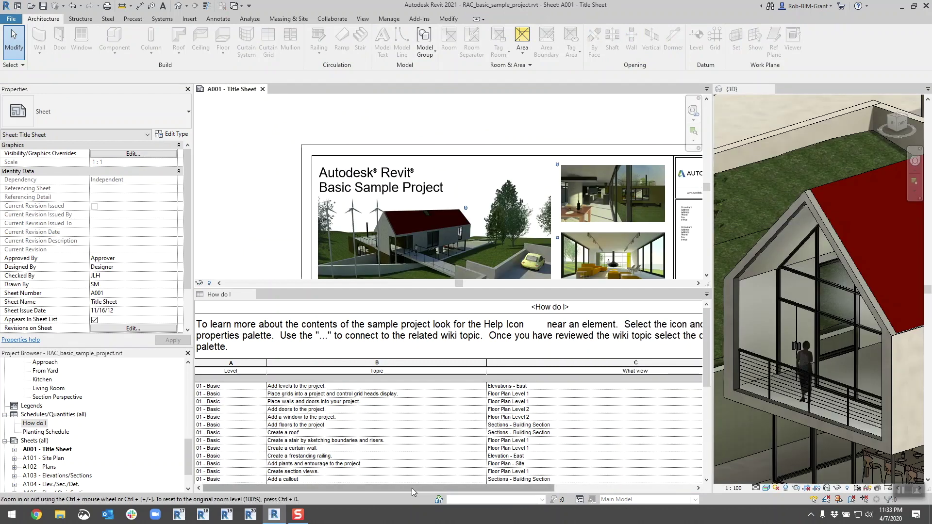
drag(413, 492, 278, 500)
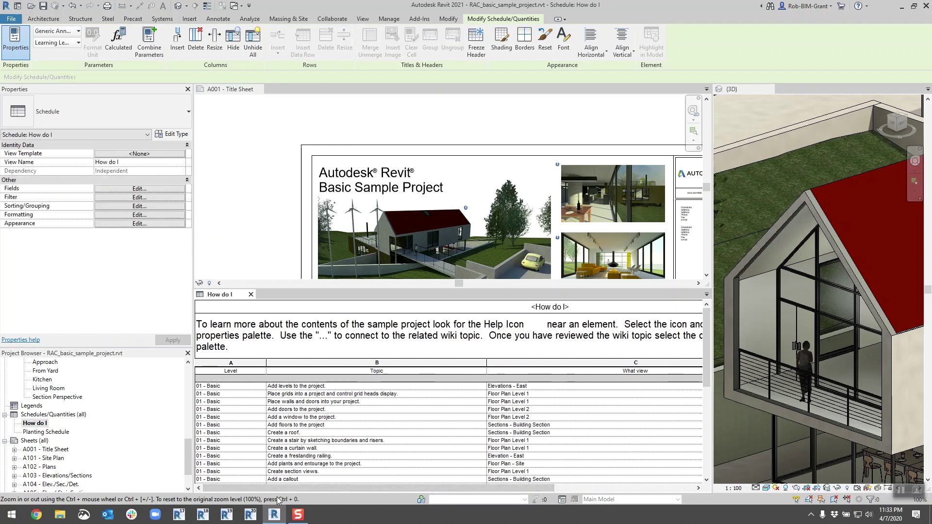
click(251, 410)
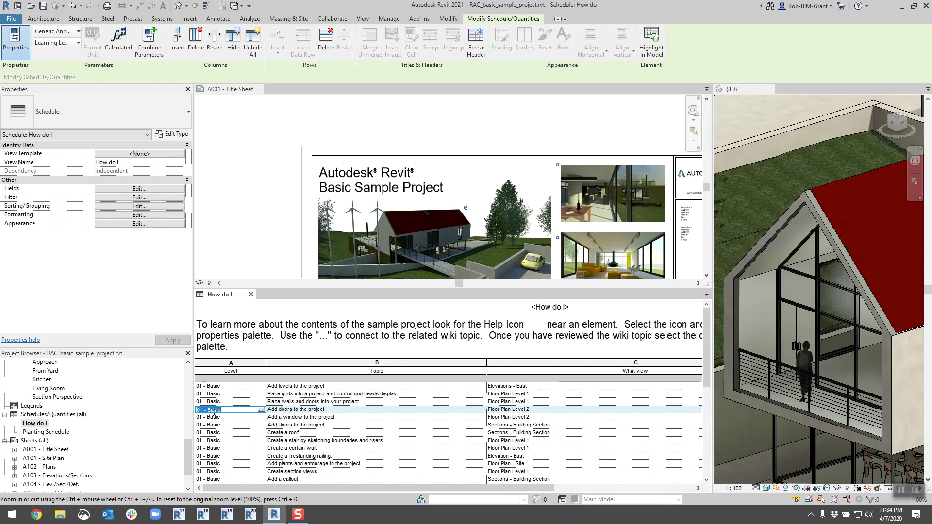
drag(245, 488, 381, 488)
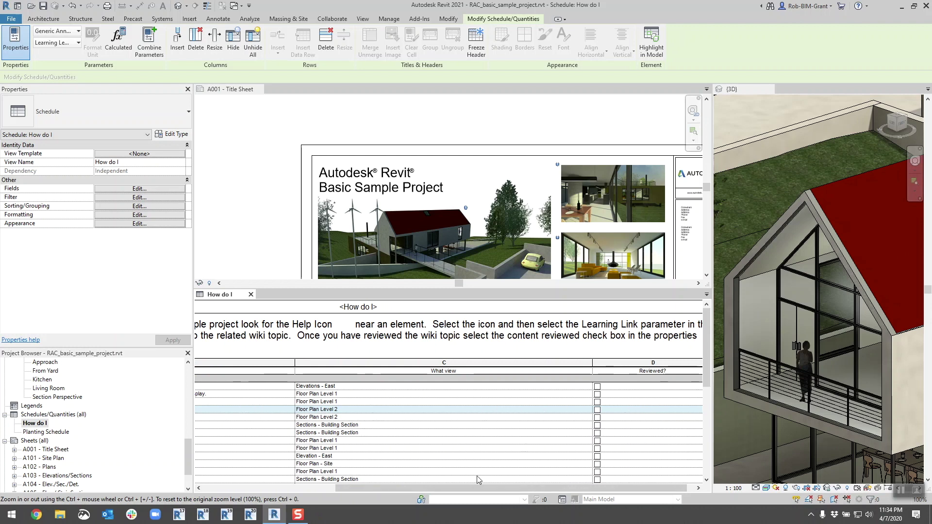
click(444, 433)
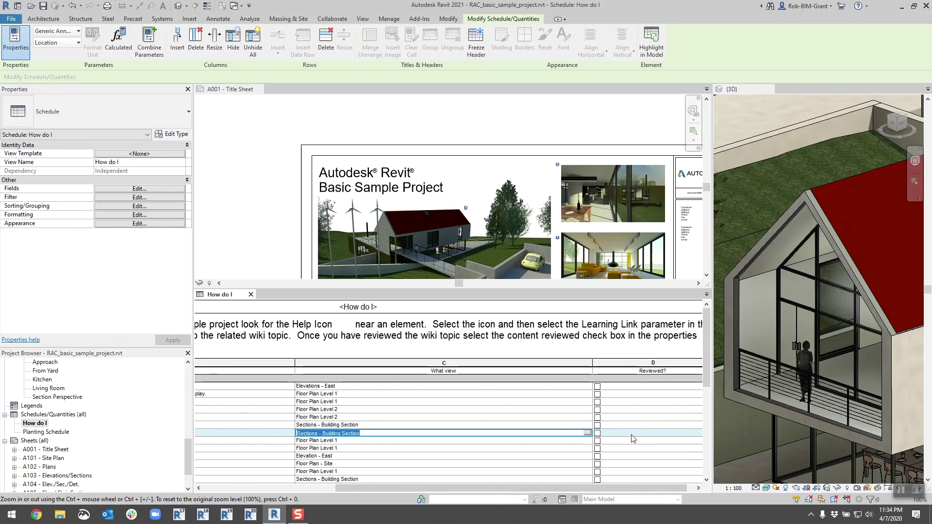
drag(439, 487, 221, 488)
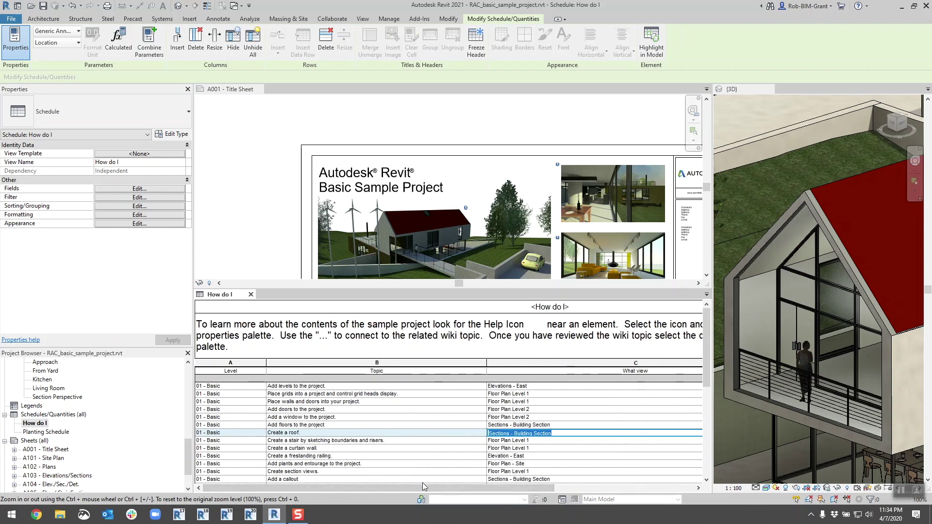
drag(423, 487, 351, 487)
scroll(377, 424, down, 8)
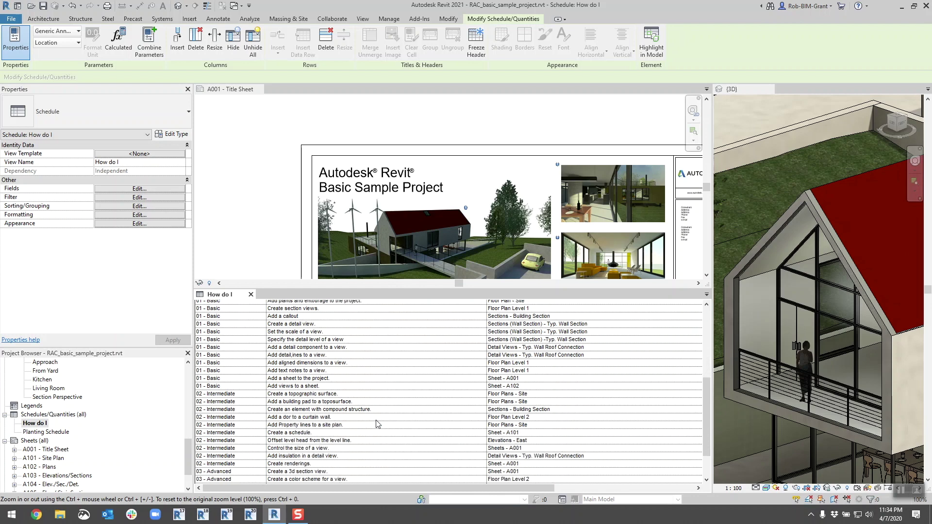
scroll(377, 424, up, 10)
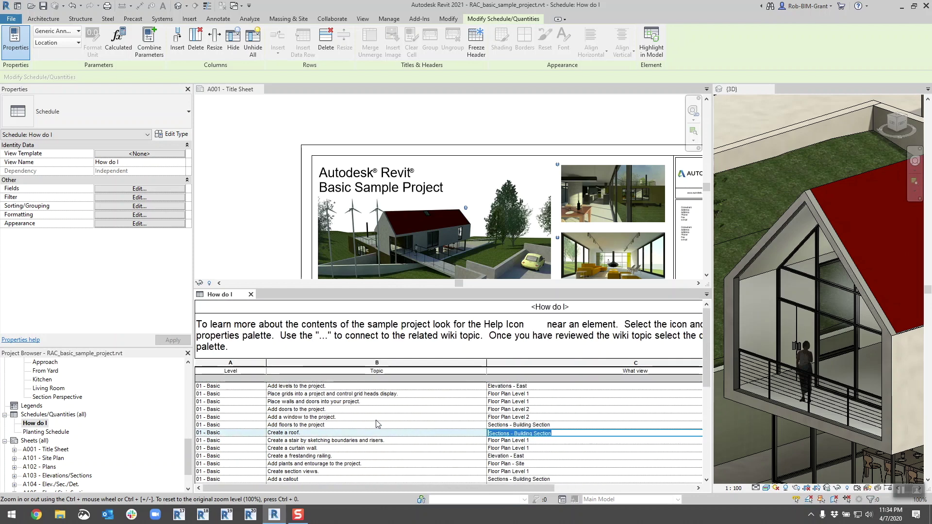
Freeze the How do I schedule's header row and scroll the rows to check it stays fixed.
click(476, 44)
scroll(354, 356, down, 6)
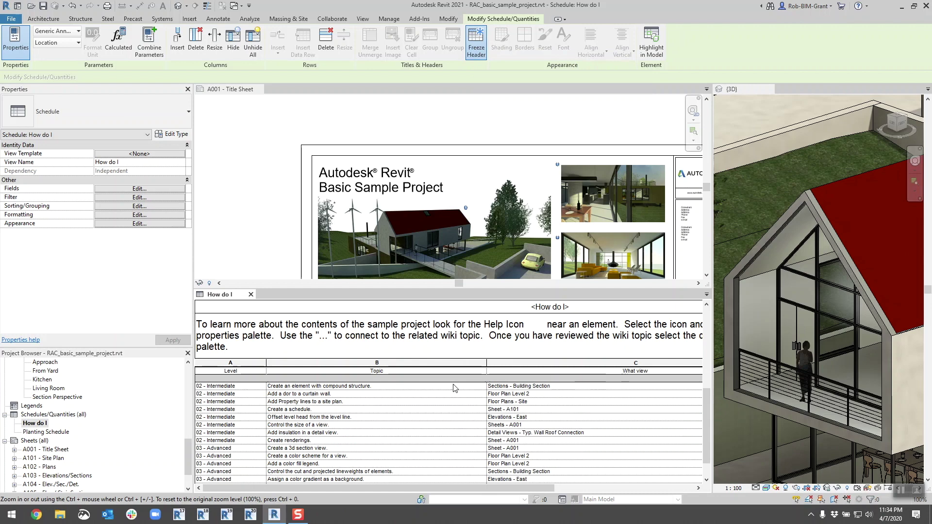
scroll(429, 382, up, 3)
scroll(429, 382, down, 5)
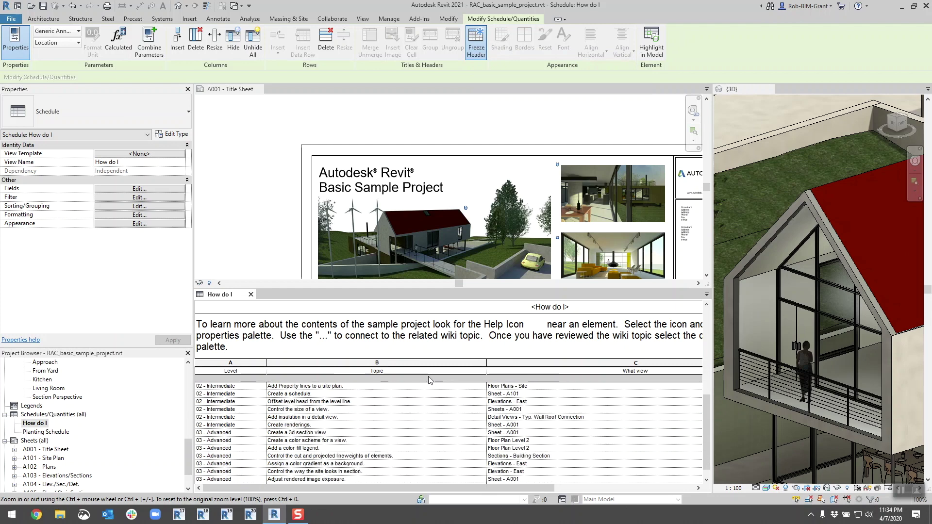
scroll(430, 384, up, 10)
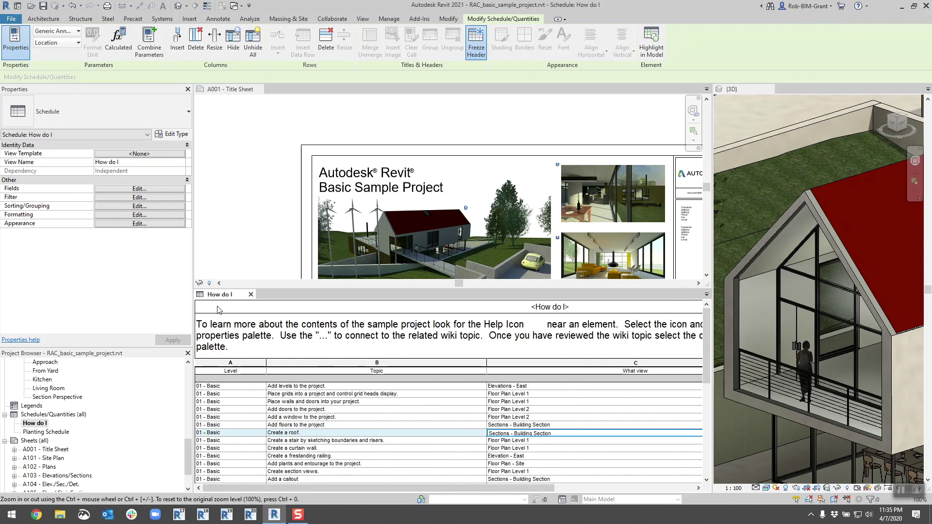
Set the How do I schedule's Stripe Rows option to Second Row Stripe Color and confirm.
click(140, 224)
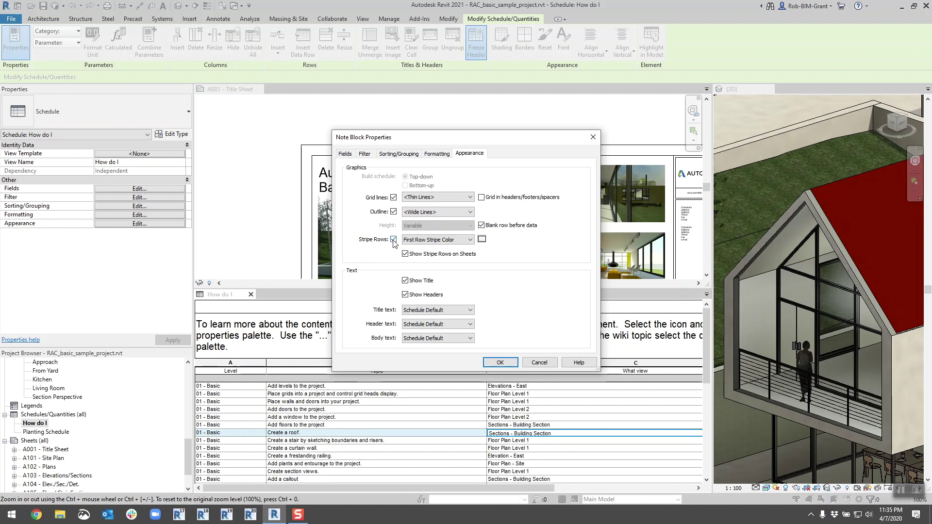
click(470, 239)
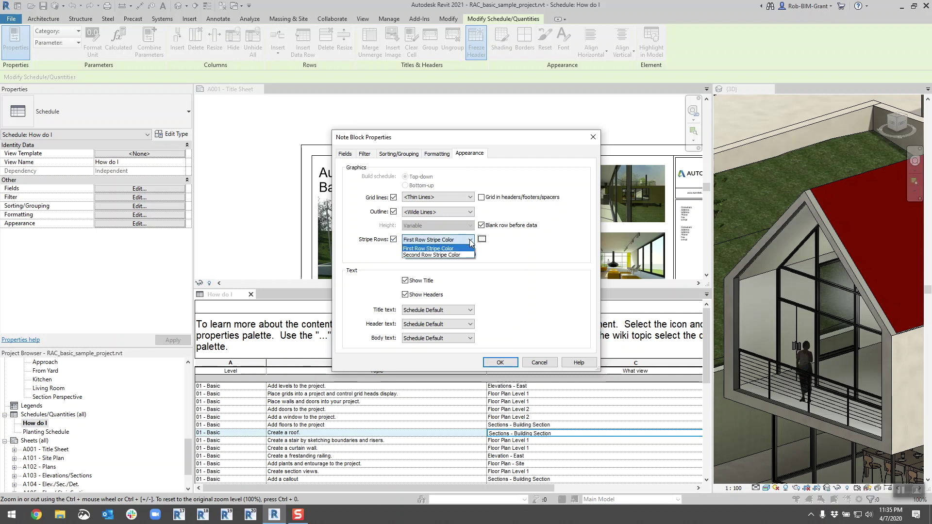
click(428, 249)
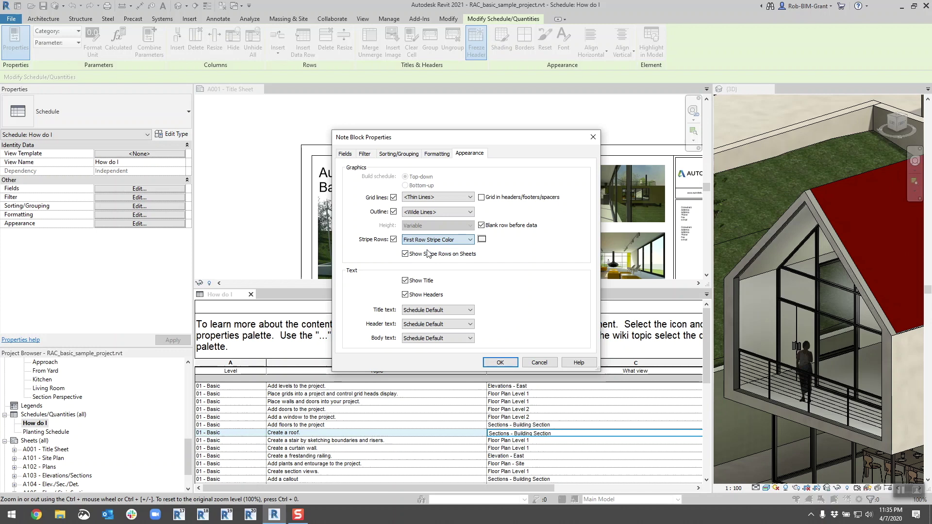
click(430, 240)
click(432, 255)
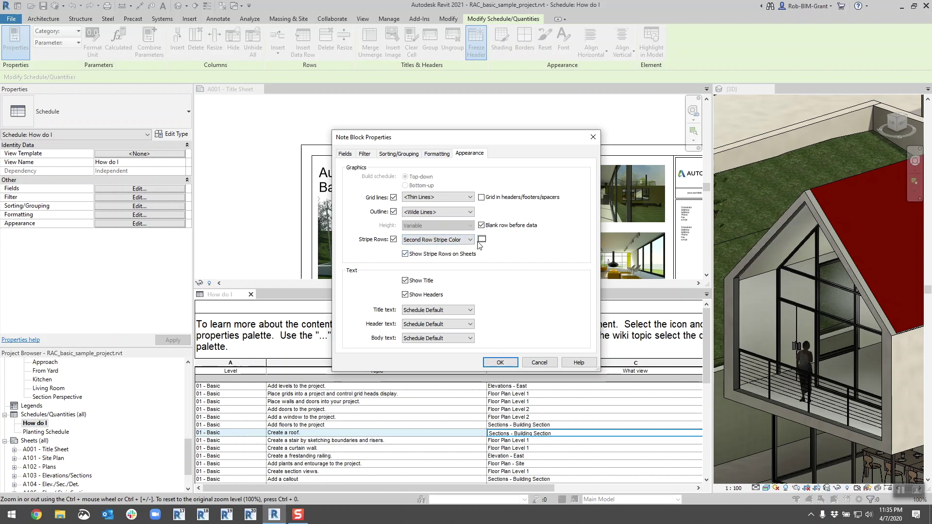
click(467, 240)
click(450, 250)
click(464, 240)
click(445, 251)
click(459, 241)
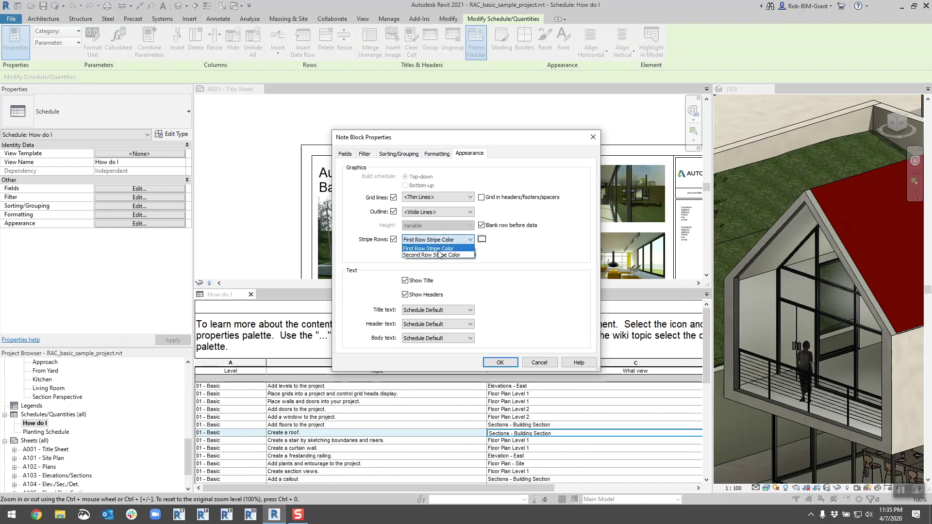
click(440, 255)
click(500, 362)
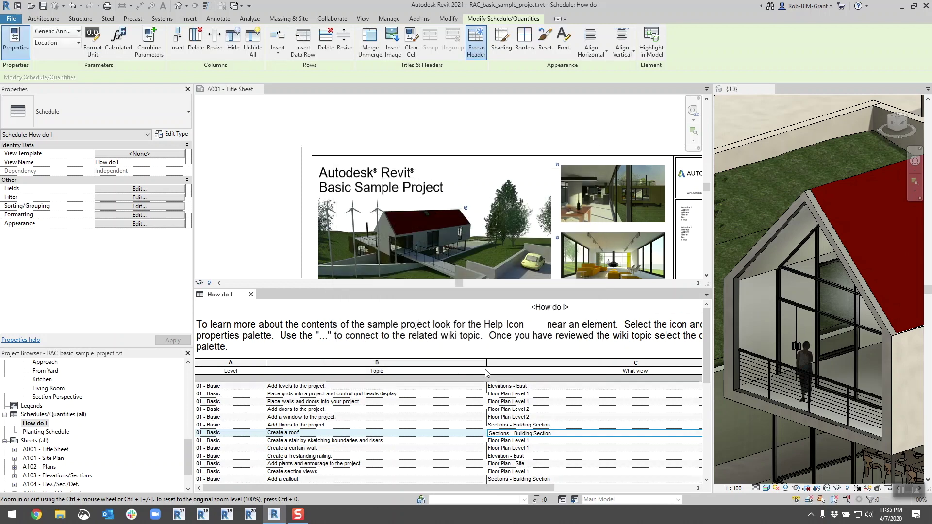
click(261, 250)
Scroll up and down through the How do I schedule rows.
scroll(269, 190, down, 4)
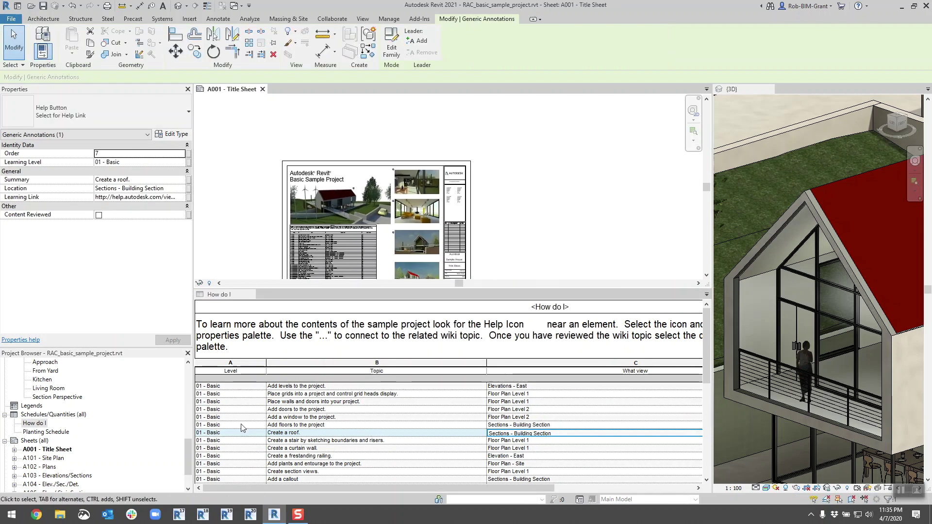
ctrl+scroll(252, 431, up, 2)
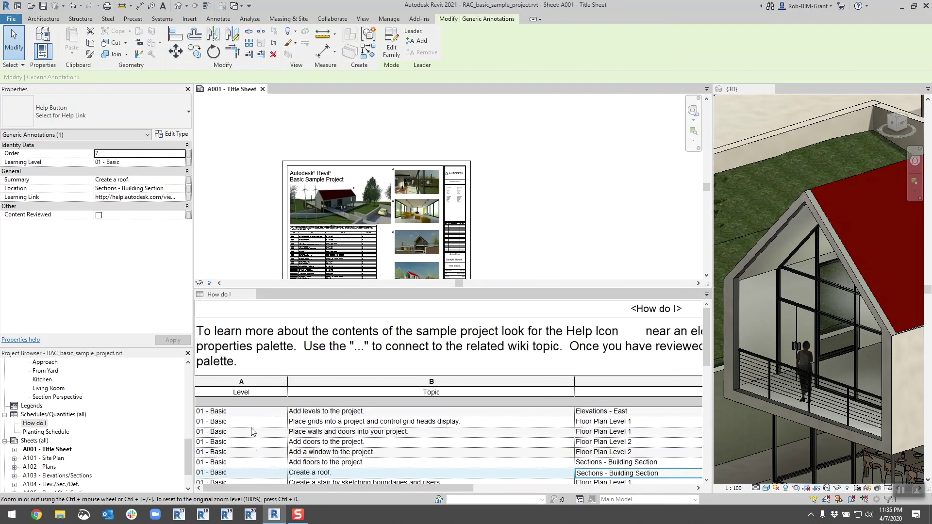
ctrl+scroll(252, 431, up, 1)
scroll(276, 456, down, 3)
scroll(334, 403, down, 2)
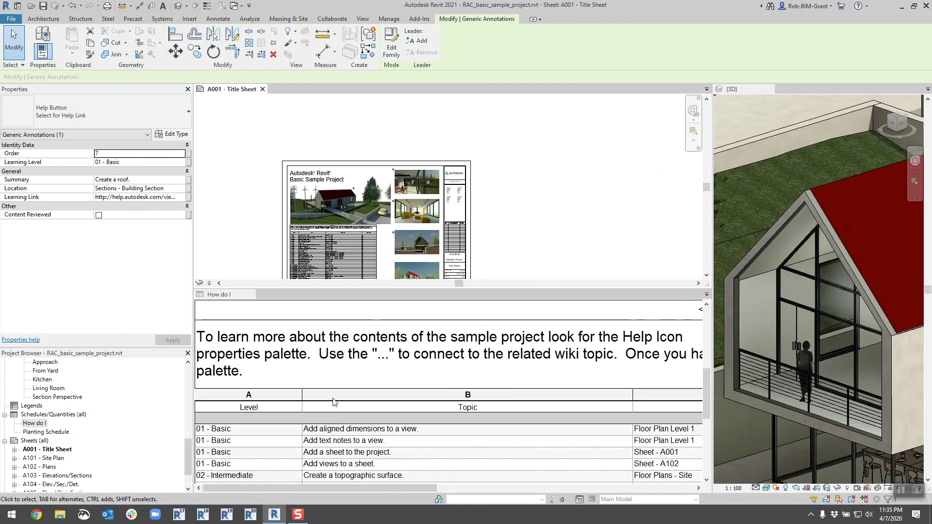
scroll(293, 464, down, 5)
ctrl+scroll(280, 476, down, 1)
scroll(278, 468, down, 2)
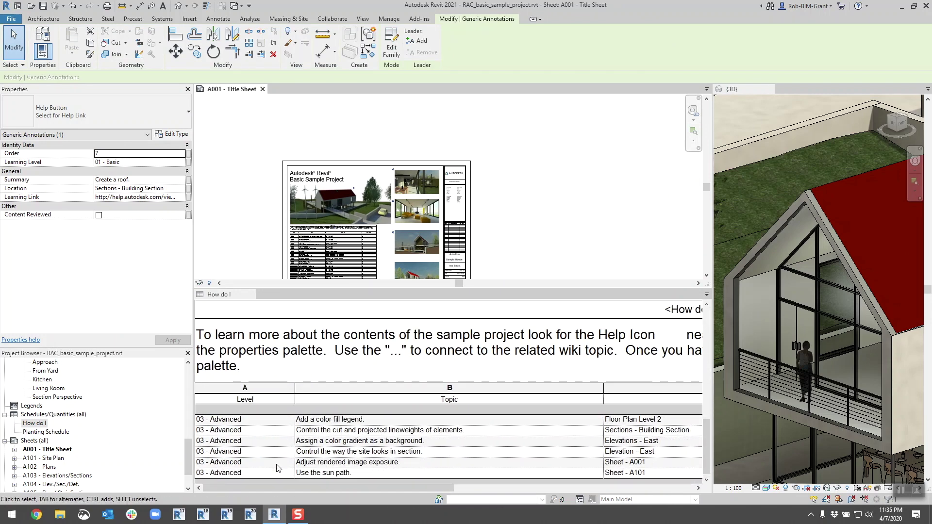
scroll(278, 468, up, 8)
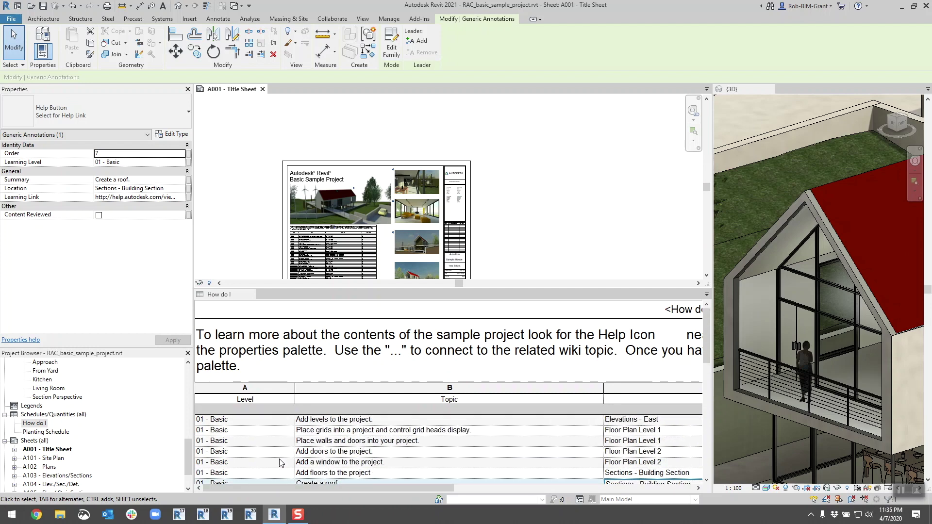
Deselect on A001, zoom onto the How do I table, and activate the schedule view.
click(259, 240)
scroll(259, 240, up, 5)
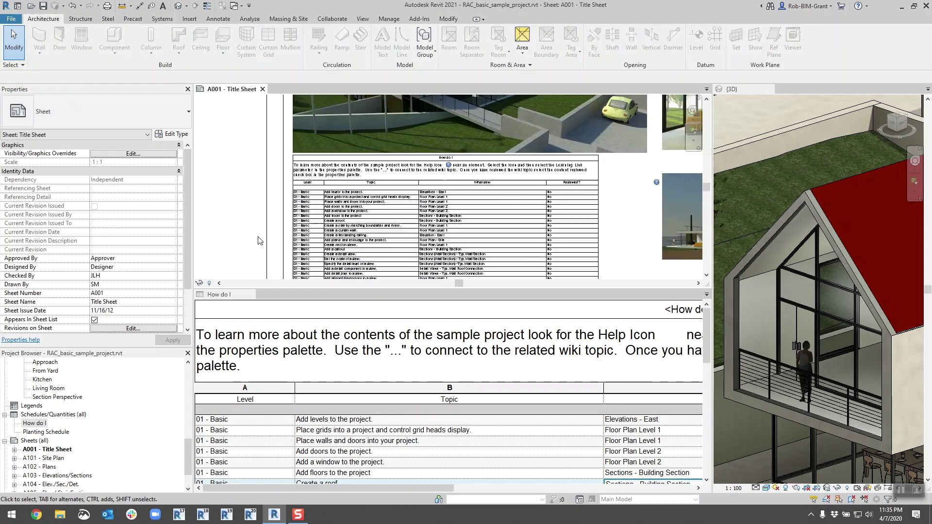
scroll(259, 240, up, 3)
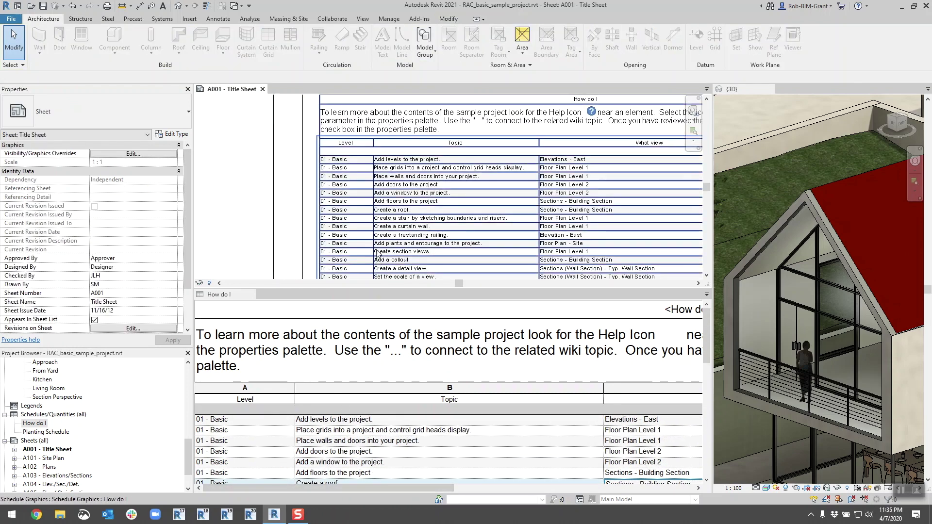
scroll(376, 253, up, 3)
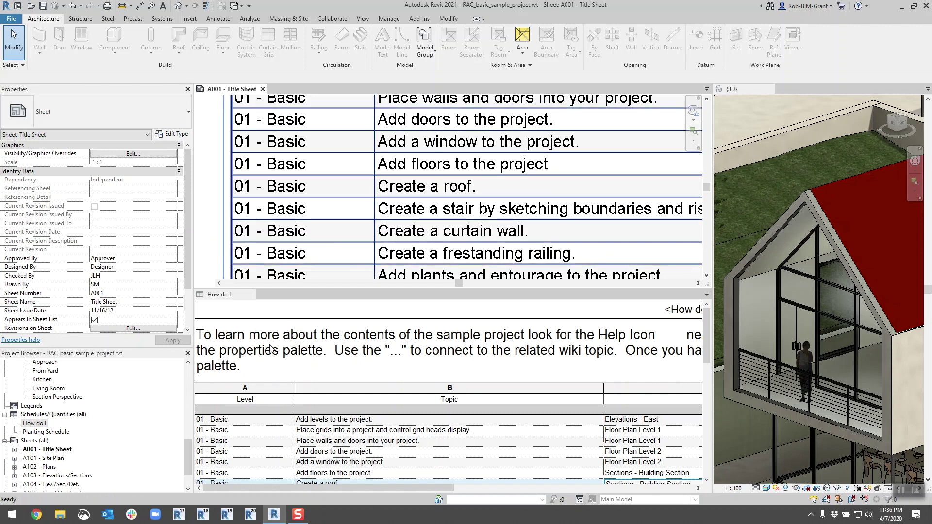
click(284, 320)
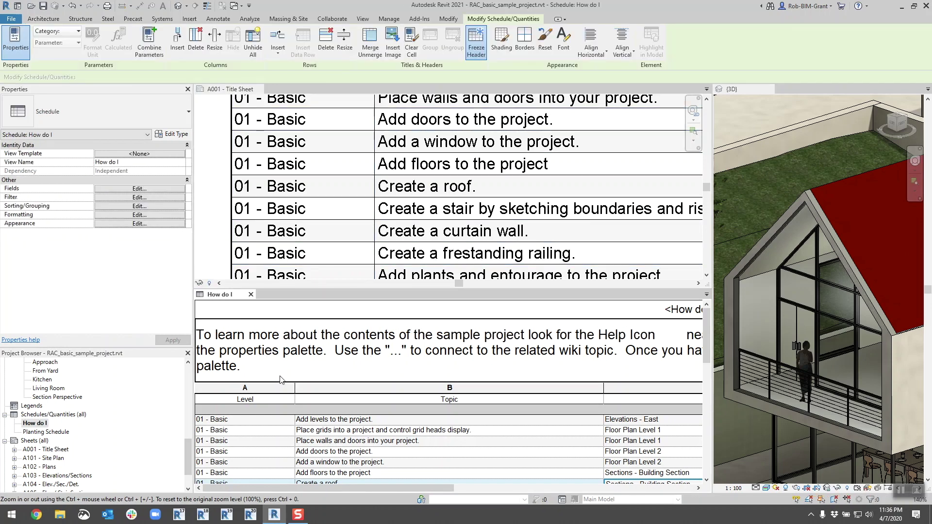
Enlarge the How do I schedule view pane and make the schedule active again.
click(139, 223)
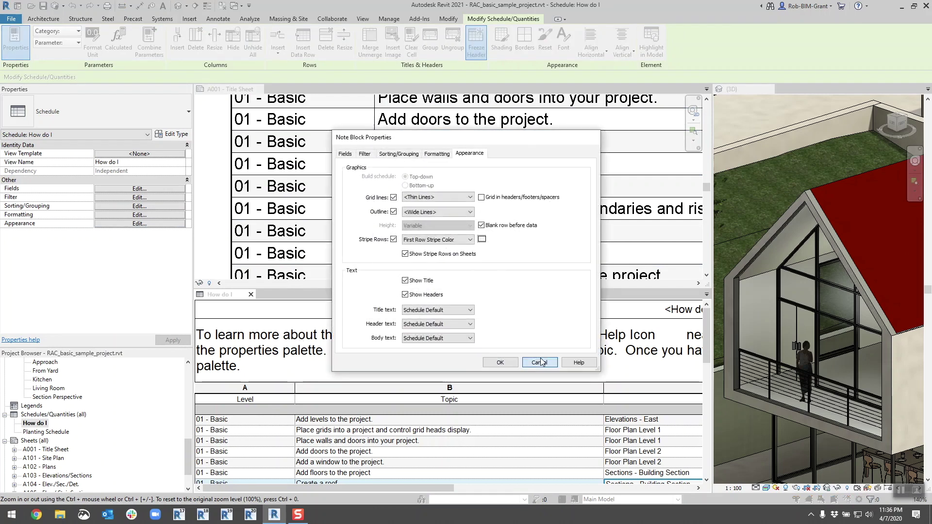
click(500, 362)
ctrl+scroll(352, 431, down, 5)
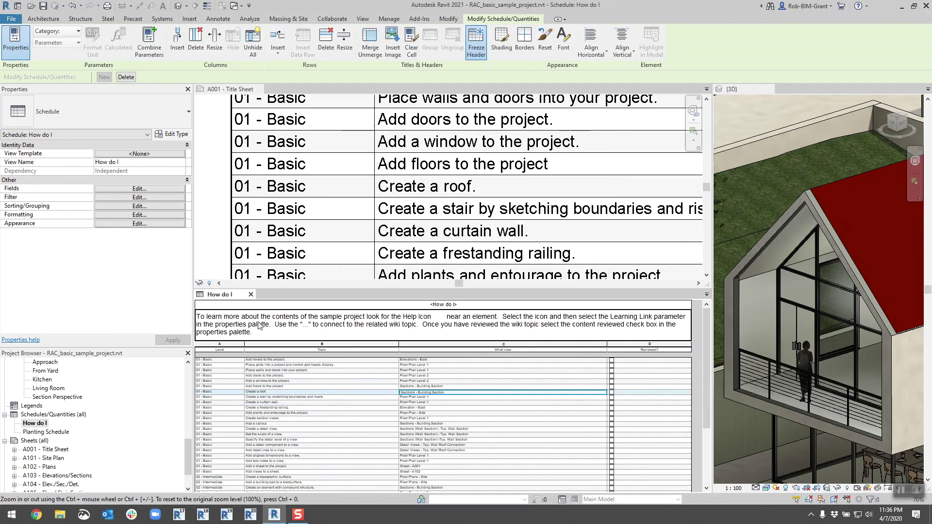
drag(298, 288, 303, 190)
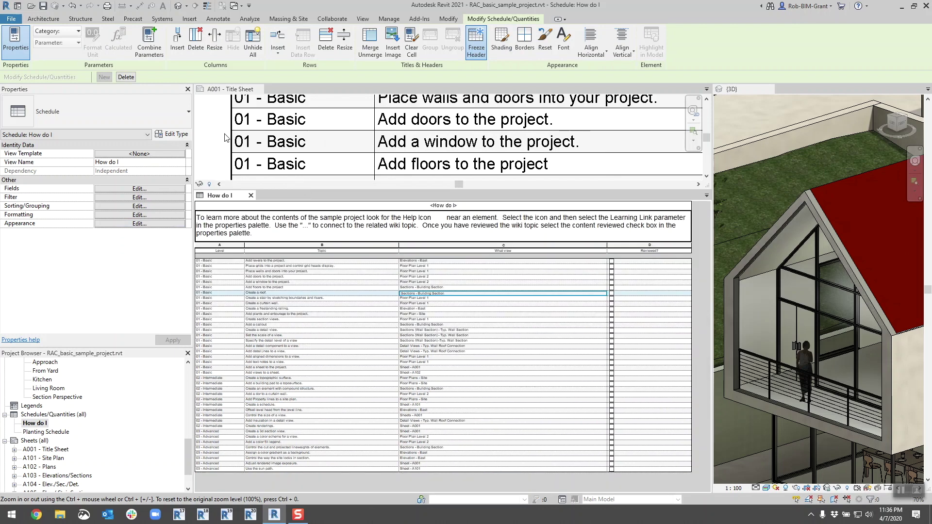
click(225, 131)
scroll(225, 131, down, 8)
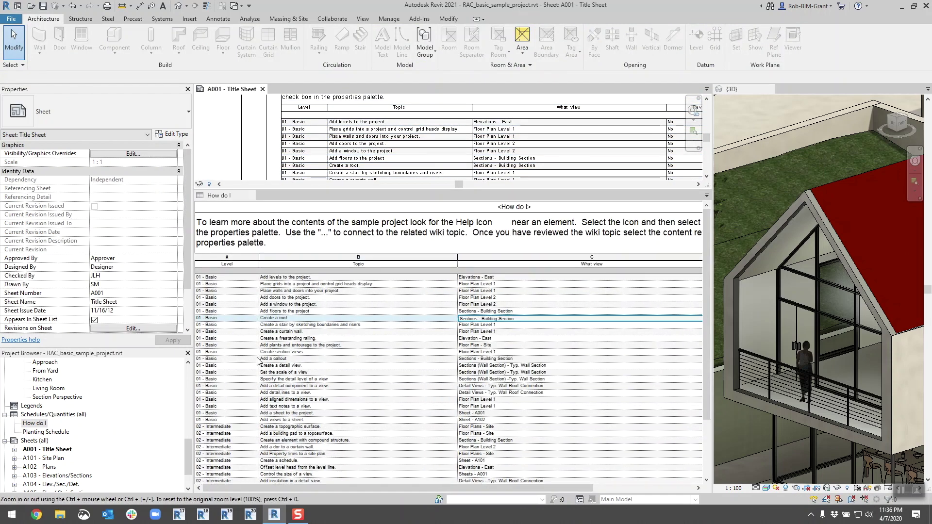
ctrl+scroll(257, 359, up, 3)
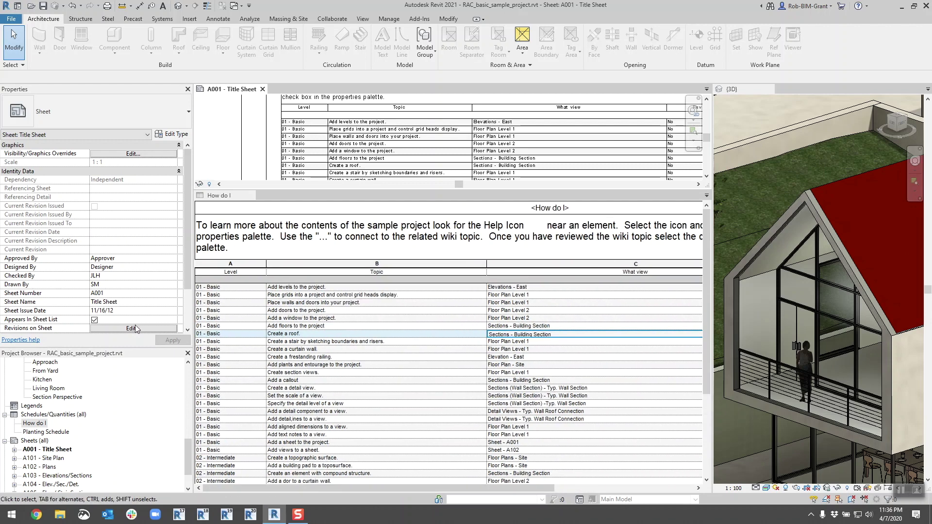
click(247, 343)
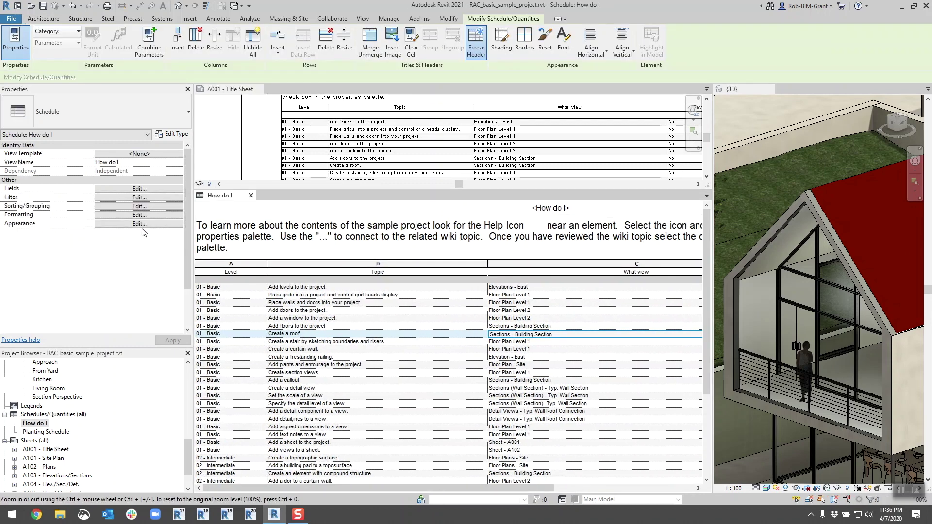
Set the schedule's first stripe row colour to cyan and apply it.
click(140, 225)
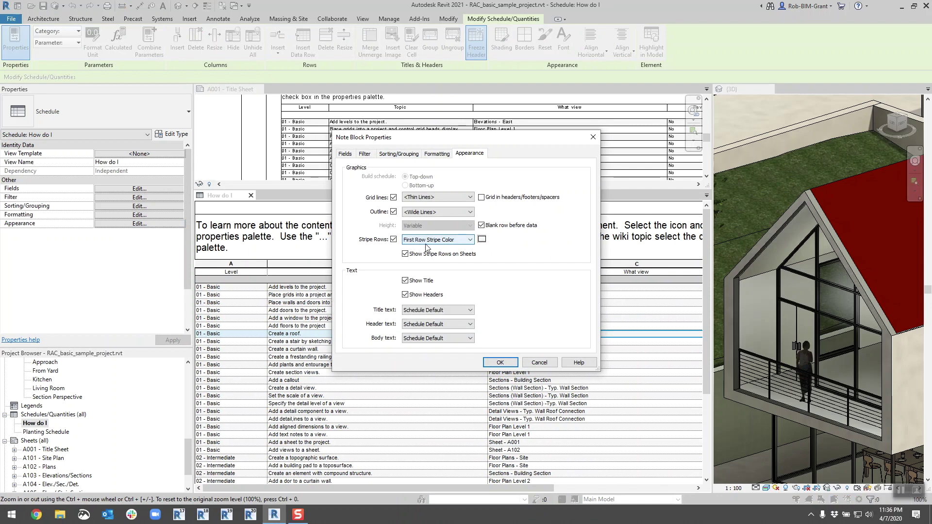
click(481, 238)
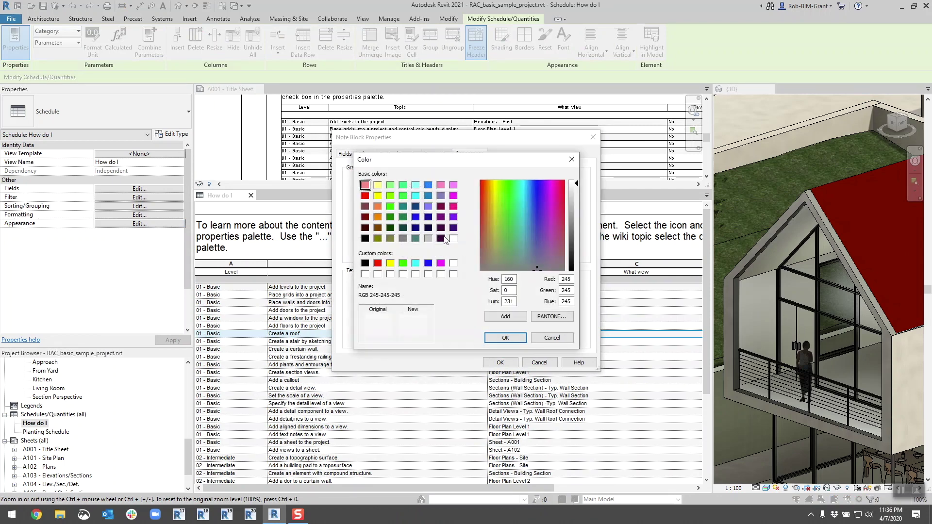
click(416, 195)
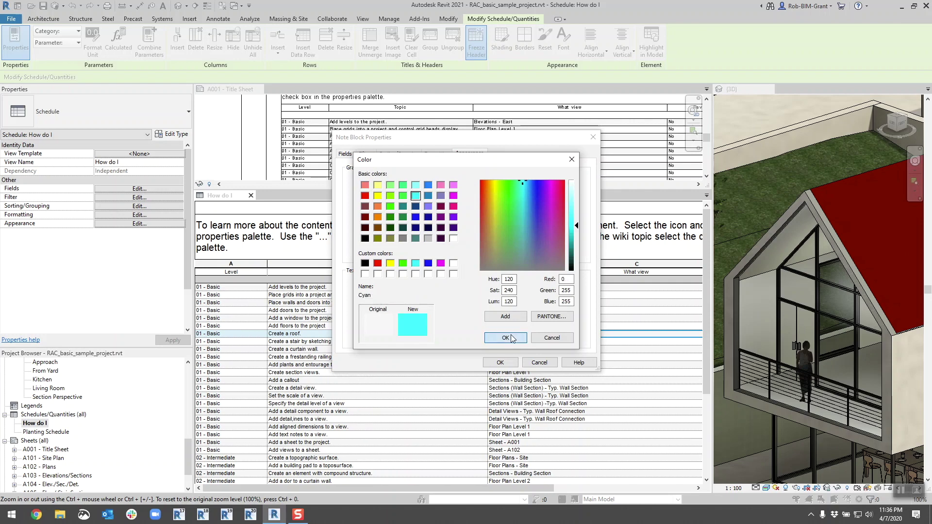
click(510, 335)
click(509, 363)
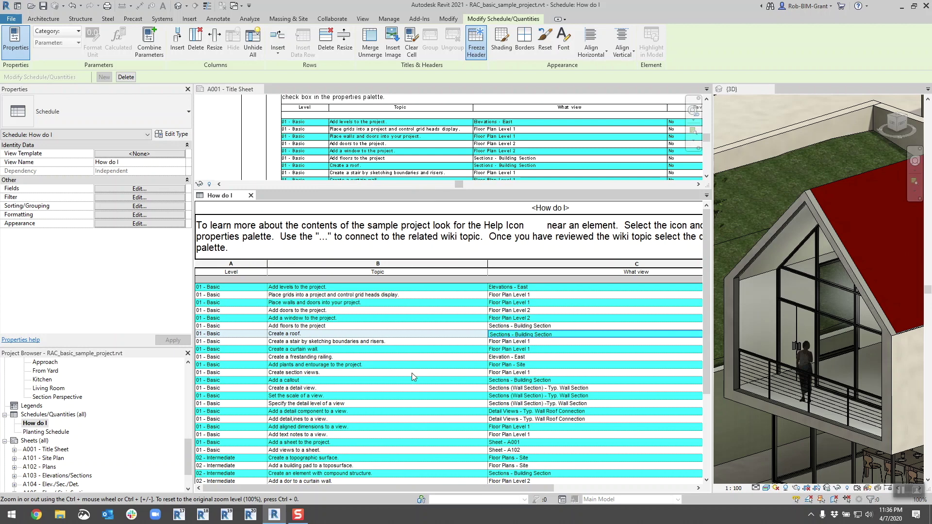
Set the second stripe row colour to magenta, keeping the first row cyan.
click(140, 224)
click(482, 240)
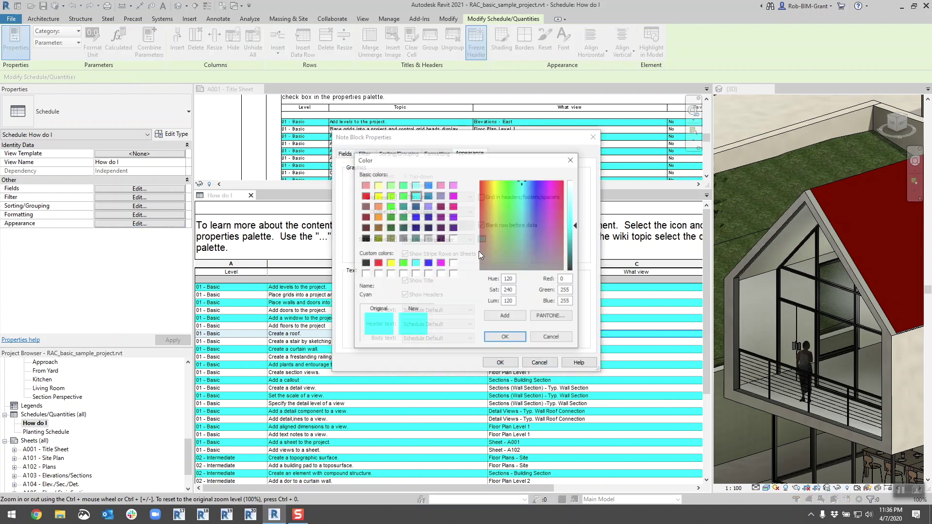
click(506, 335)
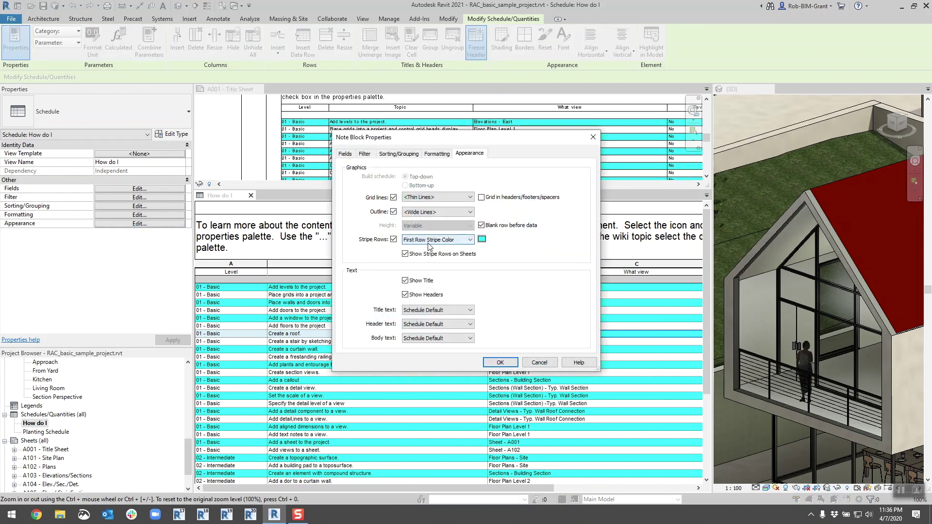
click(429, 240)
click(428, 253)
click(482, 239)
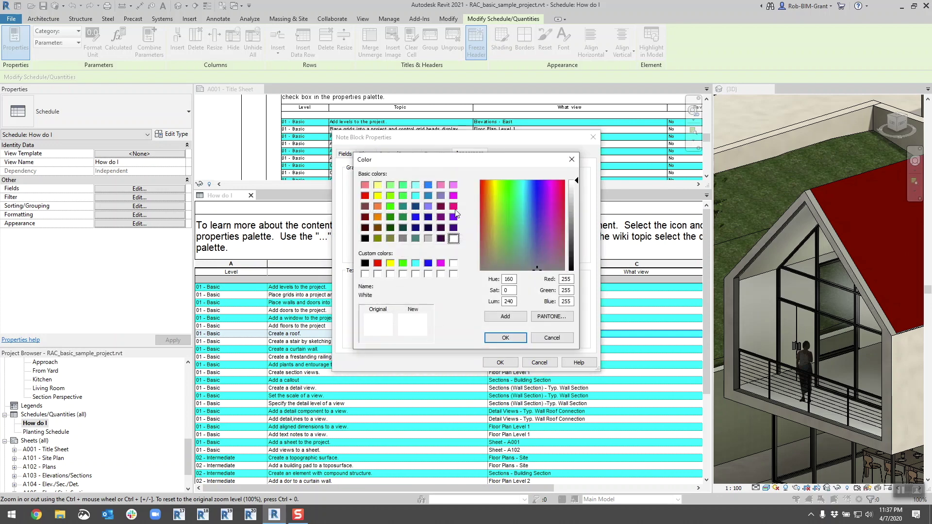
click(454, 207)
click(506, 338)
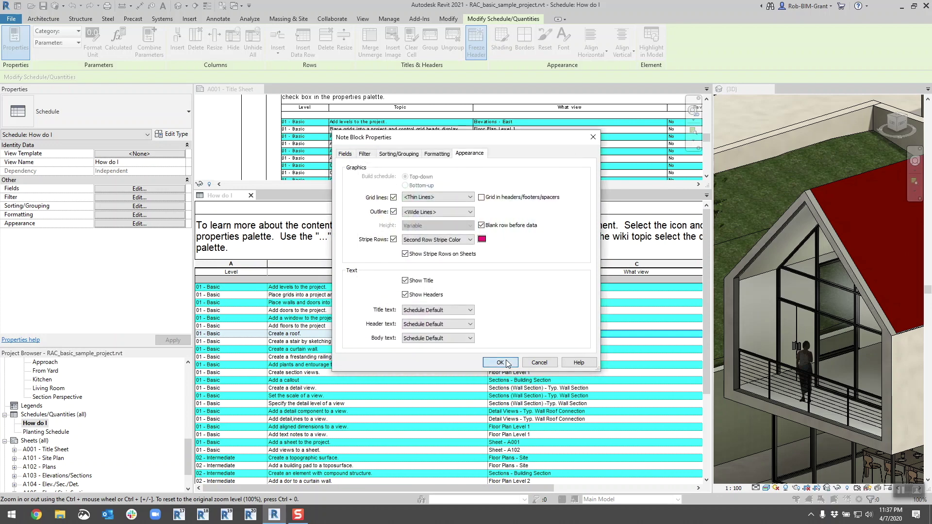
click(500, 362)
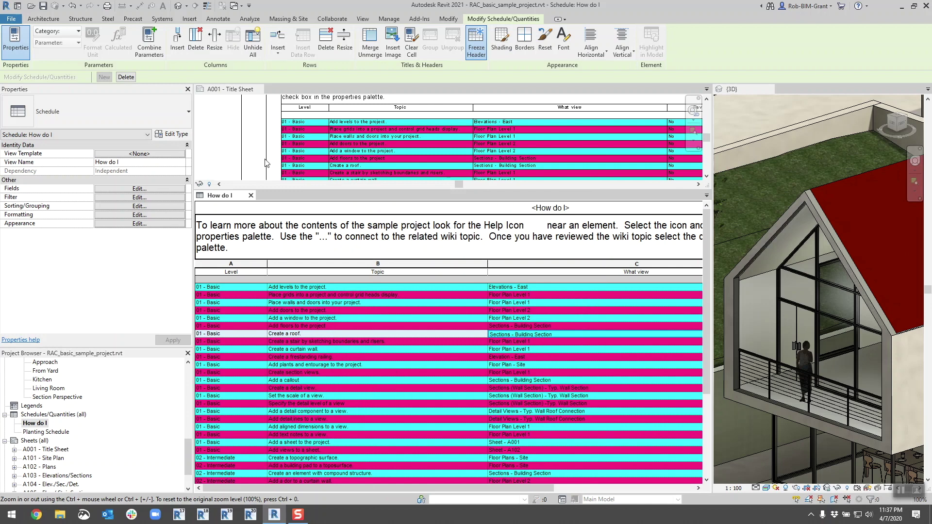
Change both stripe row colours of the How do I schedule to grey 192-192-192.
click(138, 224)
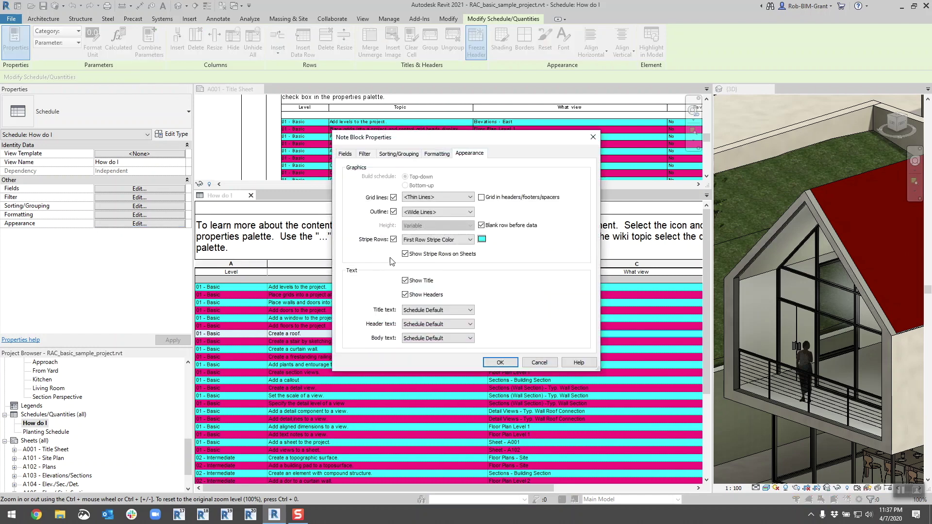
click(429, 242)
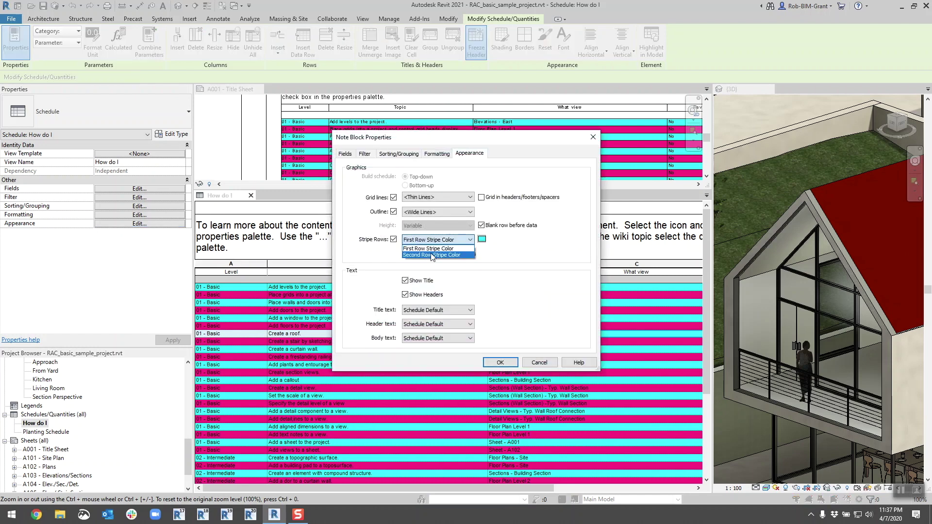
click(435, 255)
click(482, 239)
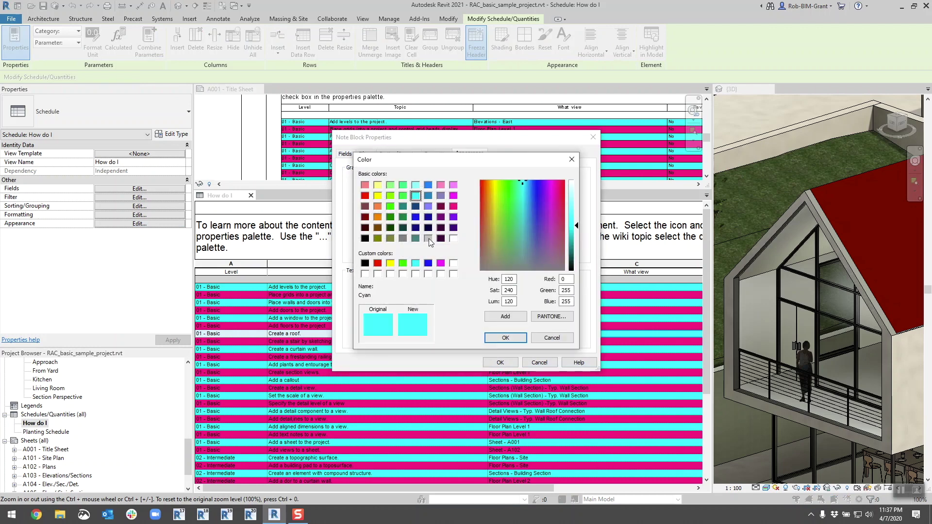
click(430, 239)
click(505, 338)
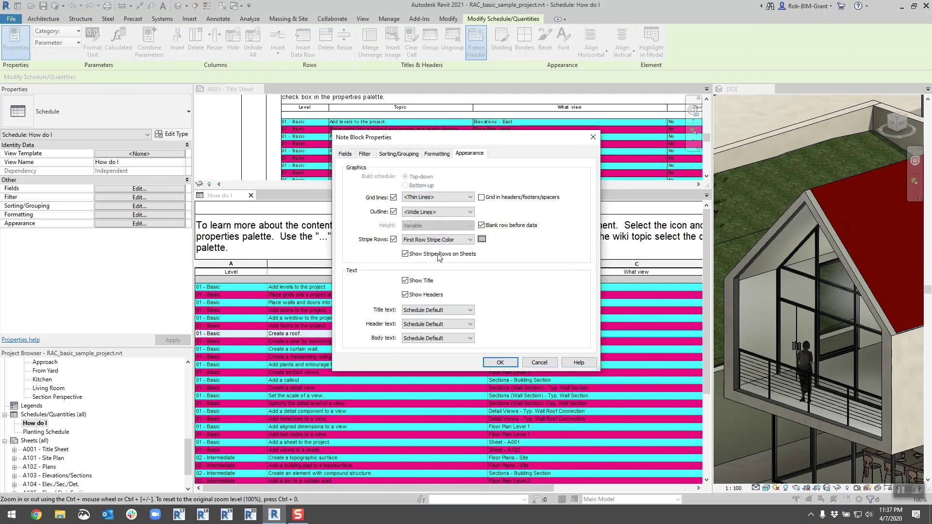
click(445, 240)
click(446, 247)
click(482, 239)
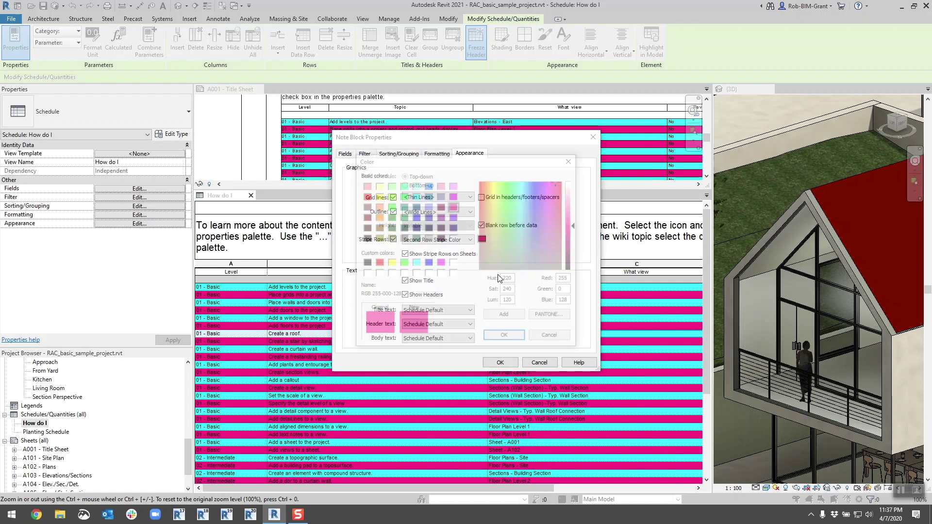
click(430, 238)
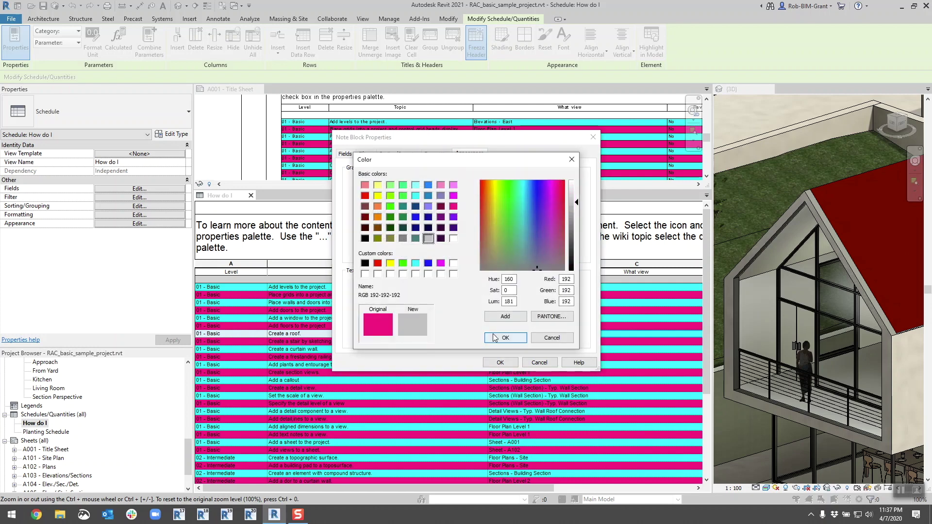
click(504, 338)
click(500, 362)
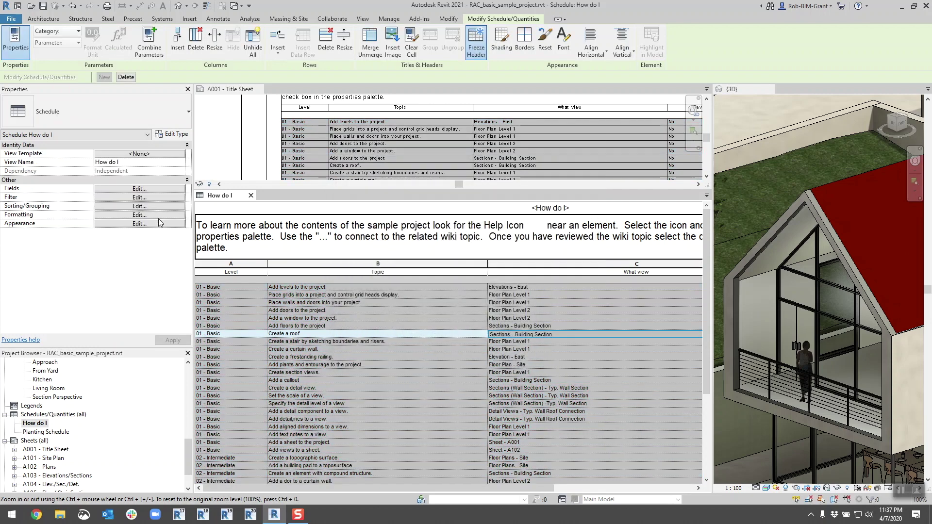
Set the first-row stripe colour to white and apply the appearance change.
click(150, 224)
click(482, 239)
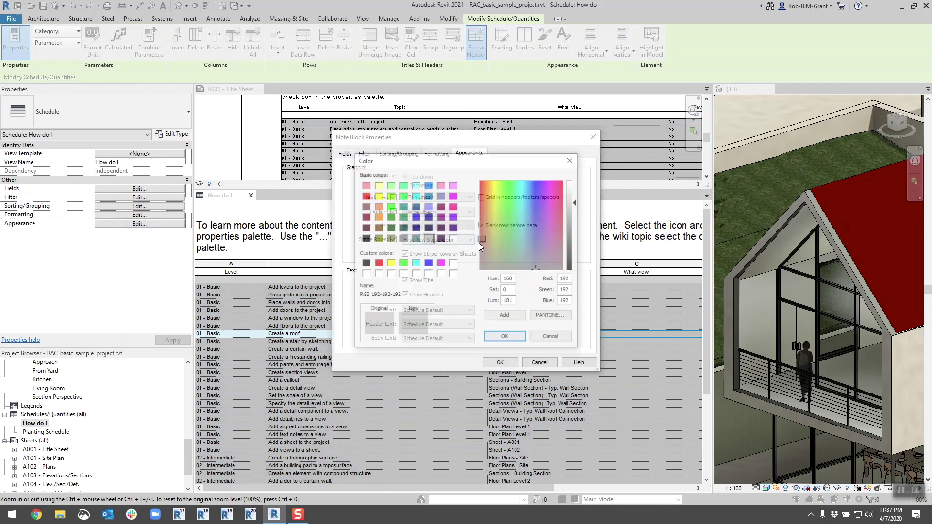
click(453, 239)
click(507, 338)
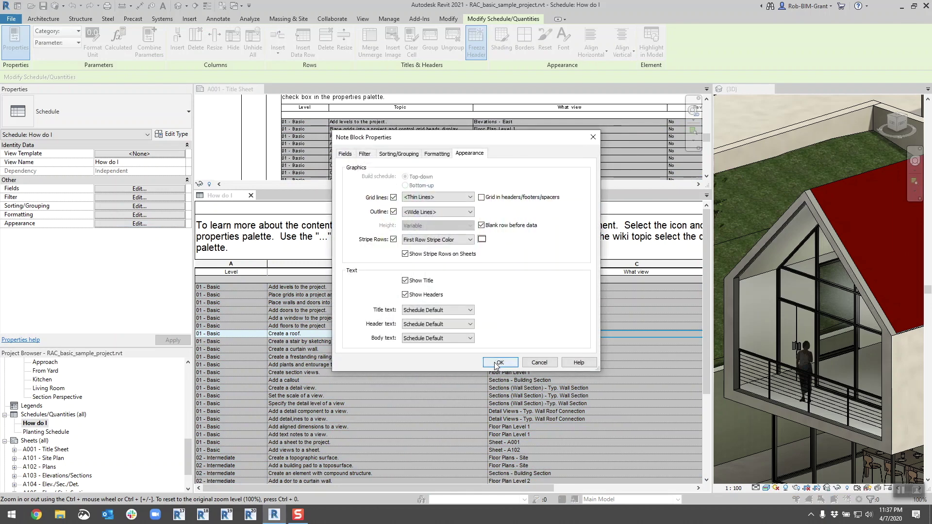
click(500, 363)
click(316, 326)
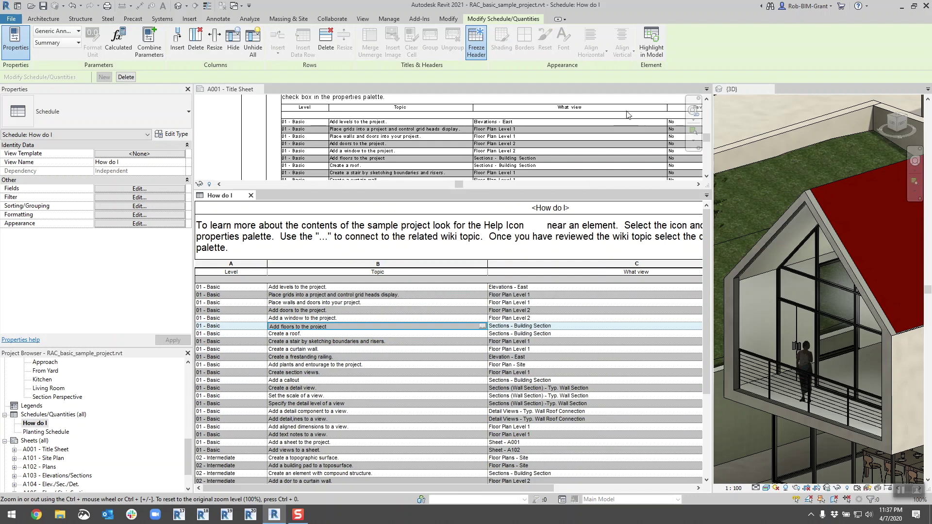
Switch the tiled views to tabs and open the Level 1 floor plan from the Project Browser.
click(731, 90)
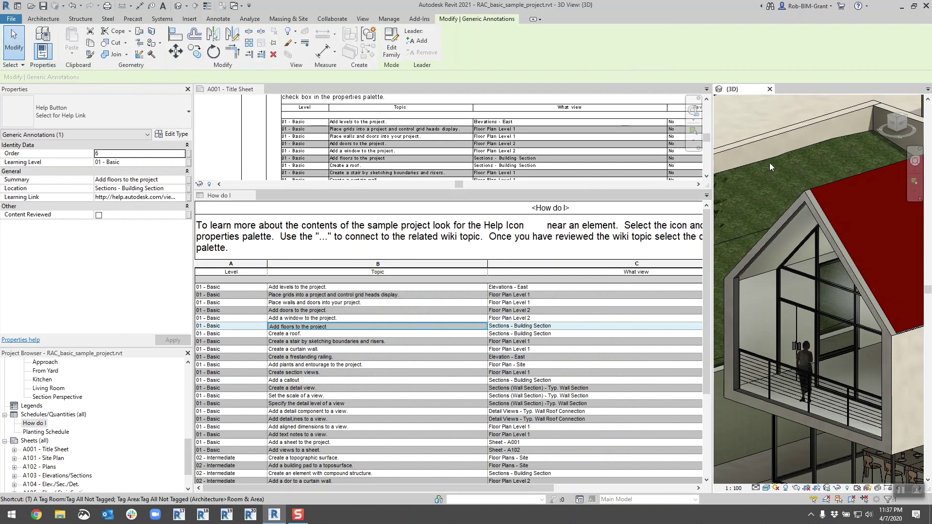
key(t)
key(w)
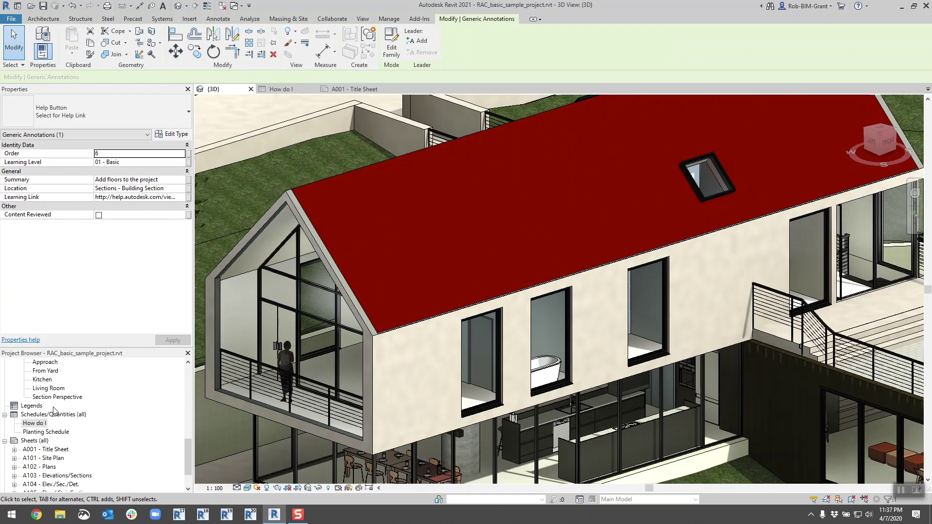
scroll(53, 399, up, 5)
scroll(54, 399, up, 5)
double_click(43, 379)
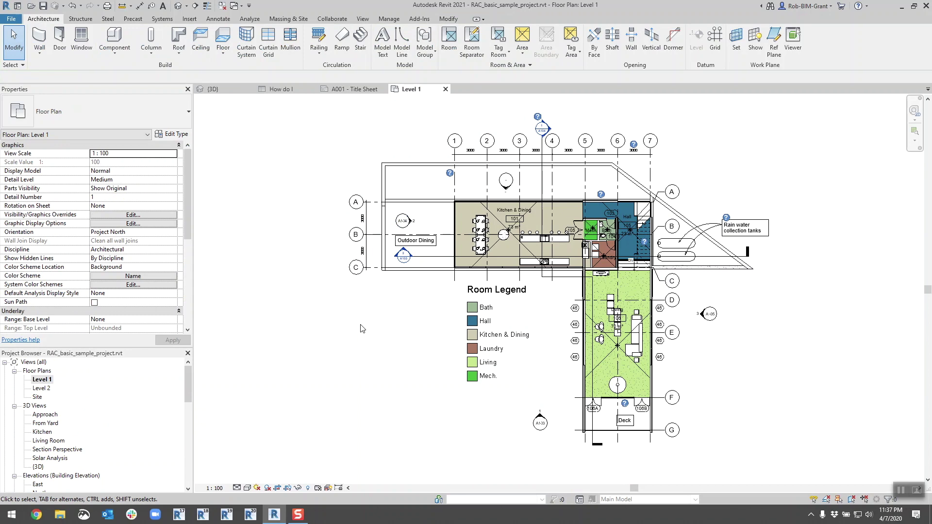
click(195, 19)
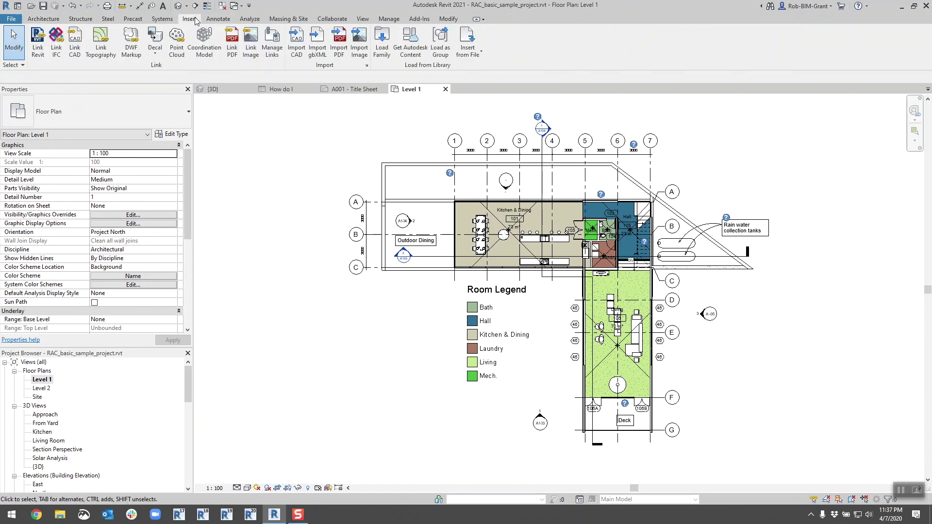
Link page 1 of 11111.pdf from the Desktop and place the image on Level 1.
click(232, 40)
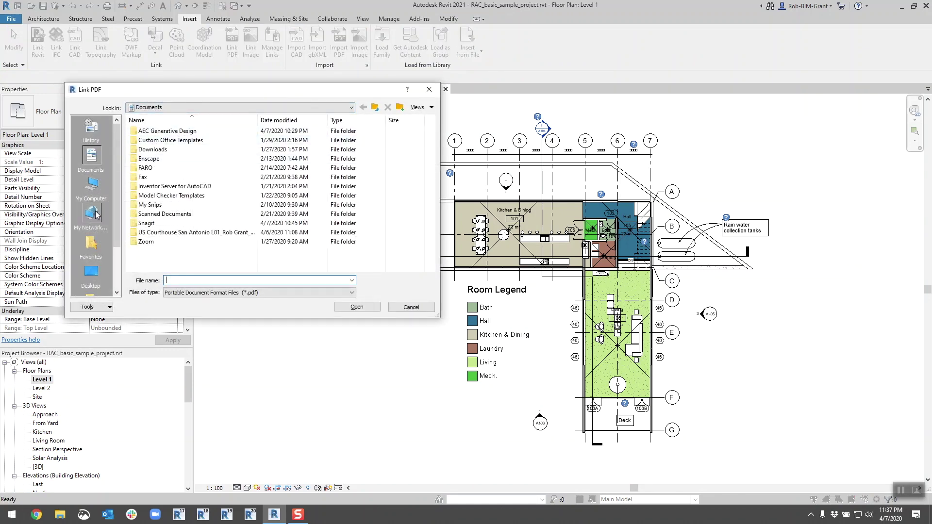
click(165, 107)
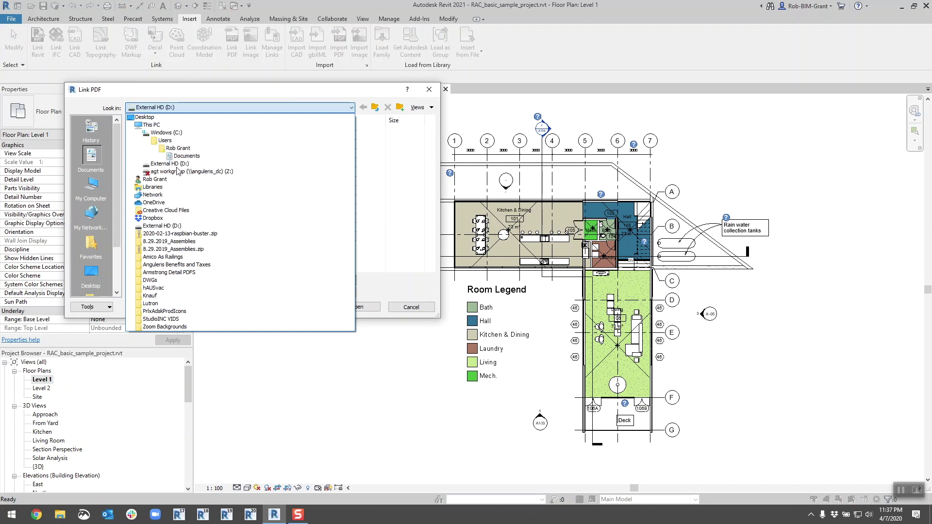
click(151, 118)
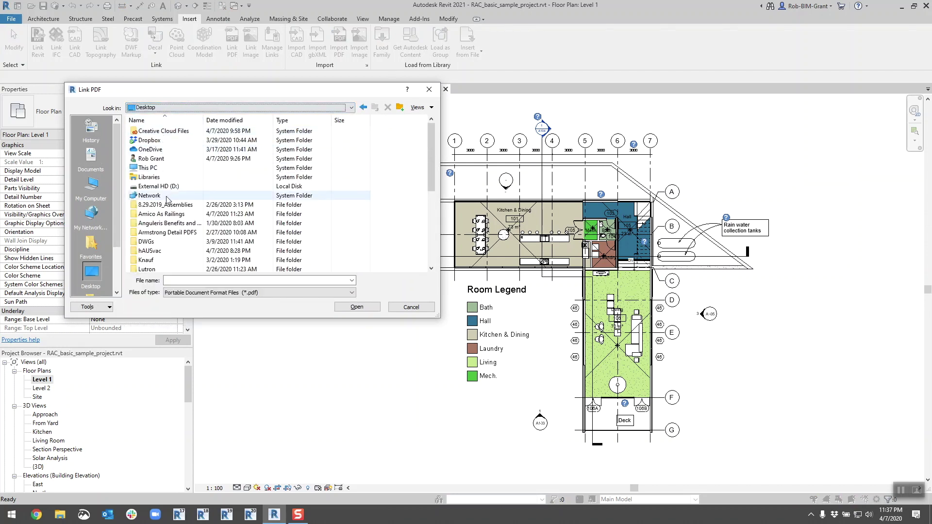
scroll(168, 204, down, 5)
double_click(160, 253)
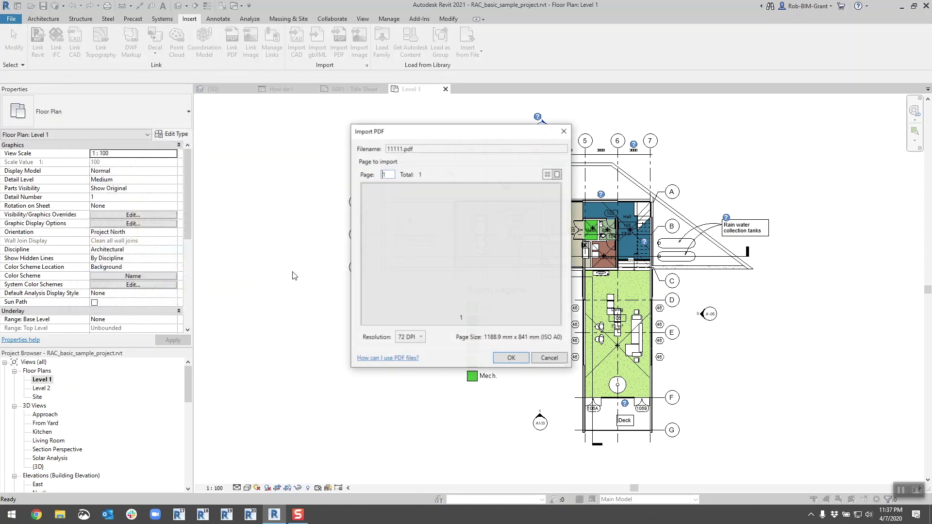
click(511, 357)
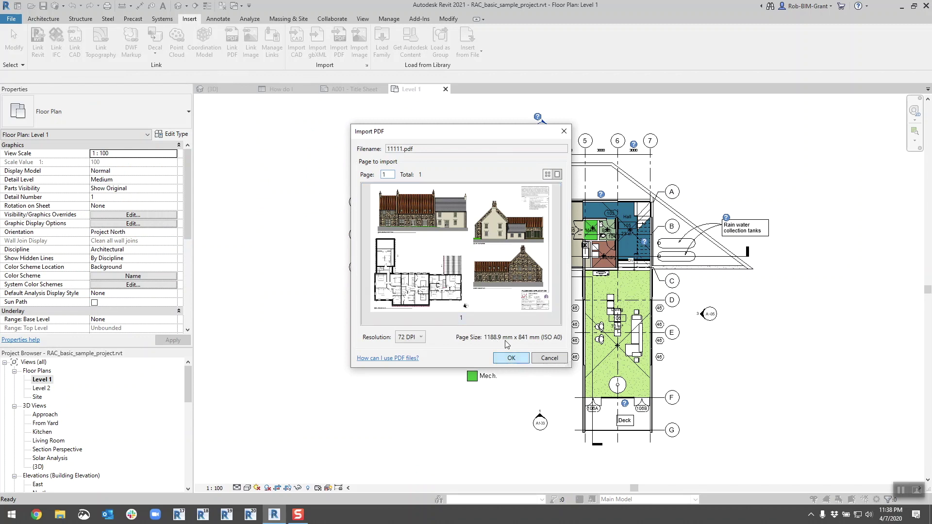
click(511, 359)
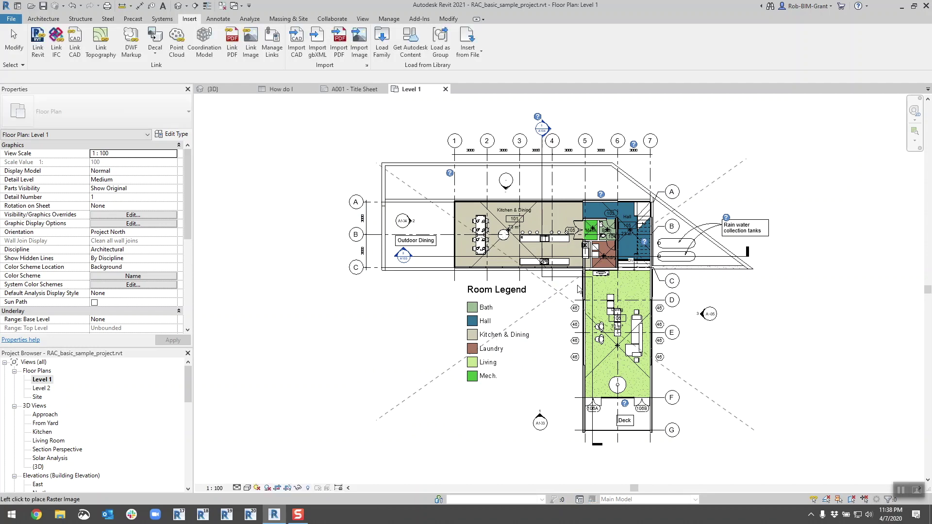
click(575, 297)
Drag the PDF image up and over the floor plan, then deselect it.
drag(436, 437, 540, 352)
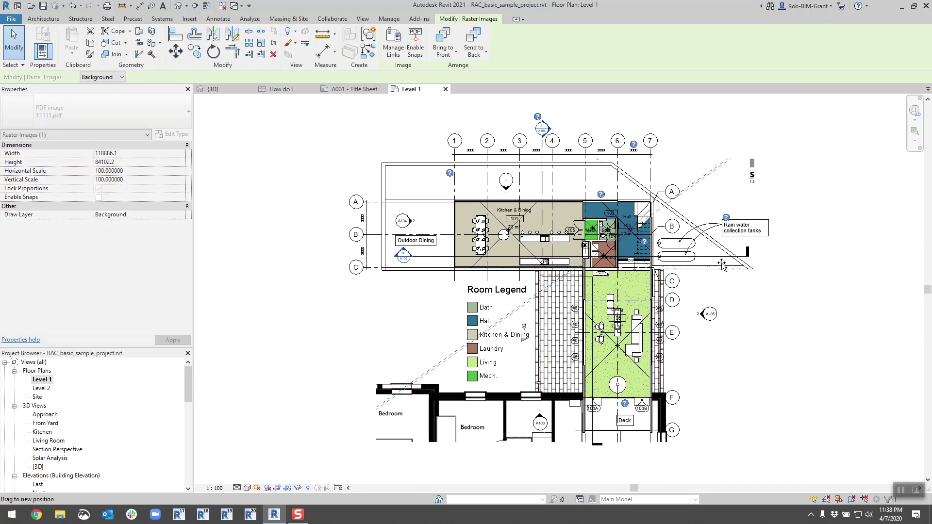
drag(531, 396, 529, 272)
scroll(380, 343, down, 4)
scroll(480, 368, up, 4)
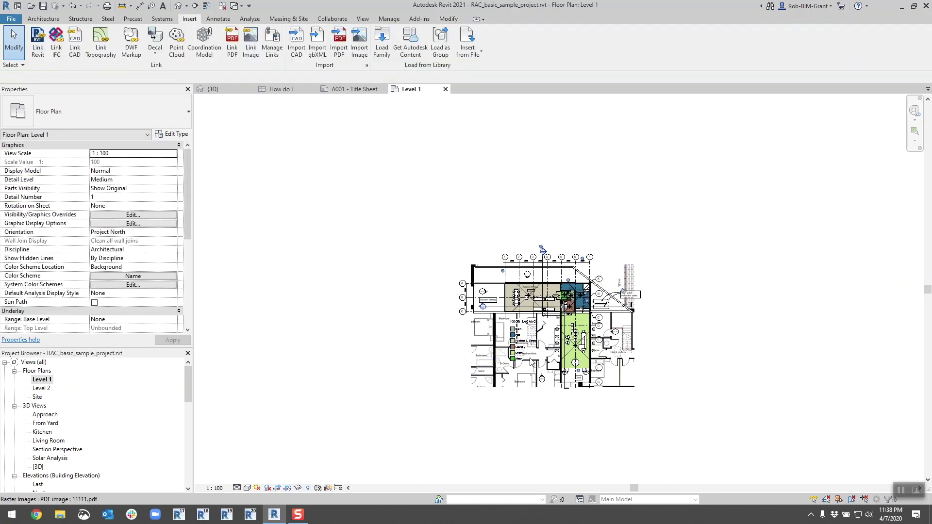
scroll(479, 367, up, 2)
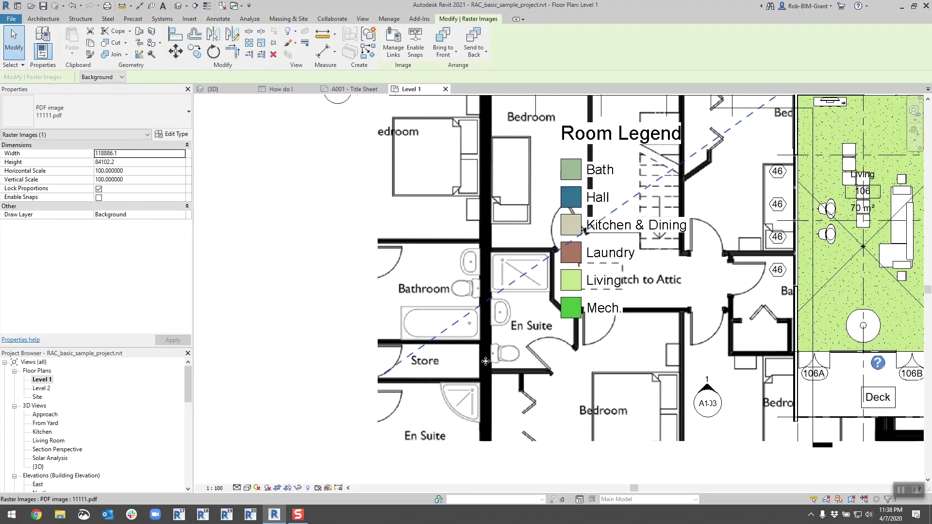
scroll(479, 367, down, 4)
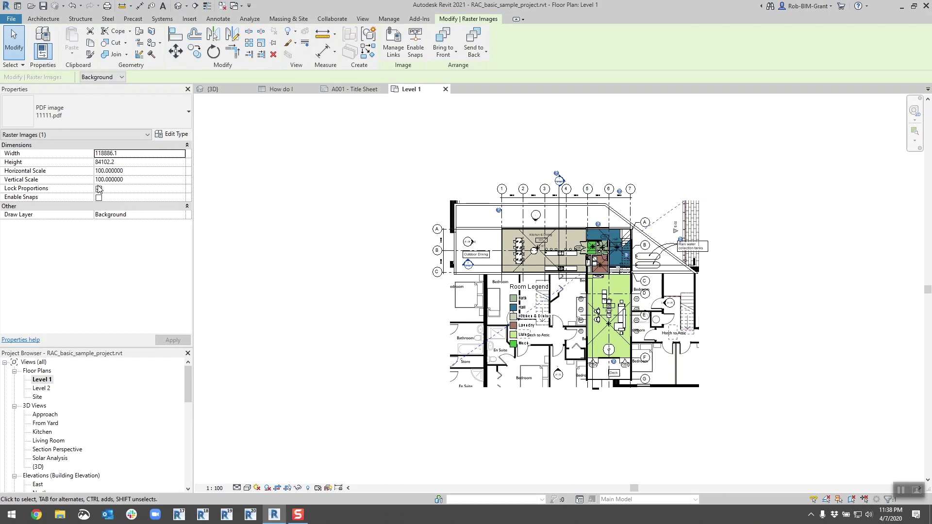
click(250, 196)
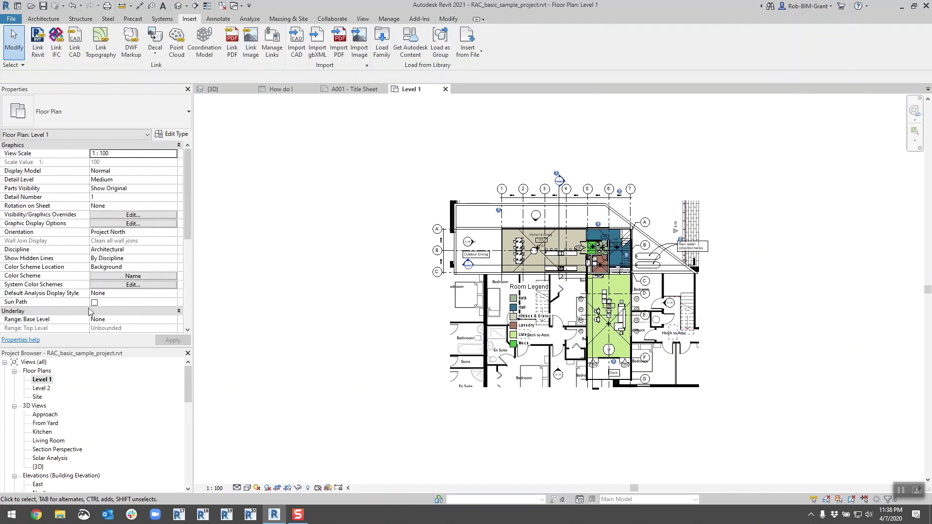
Move the PDF image to the right of the Level 1 rooms and fine-tune its position.
scroll(89, 312, down, 4)
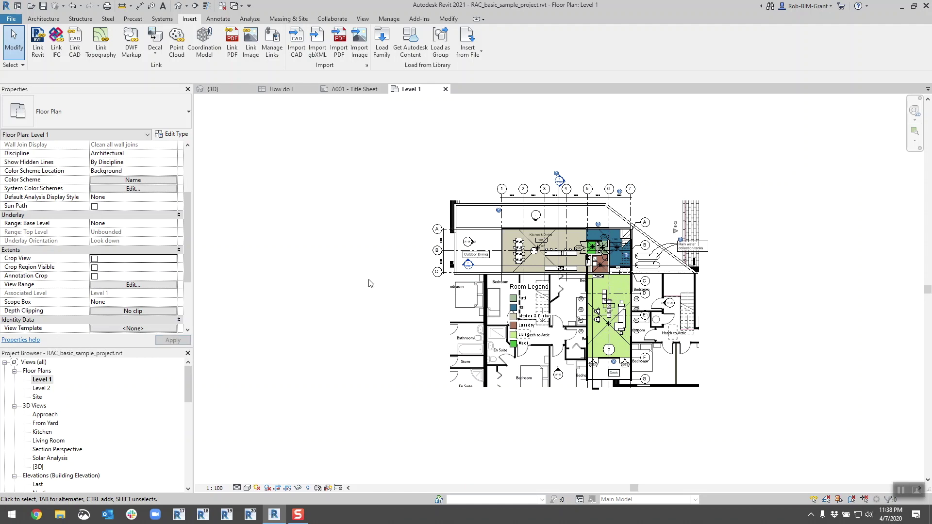
scroll(369, 284, down, 2)
click(567, 318)
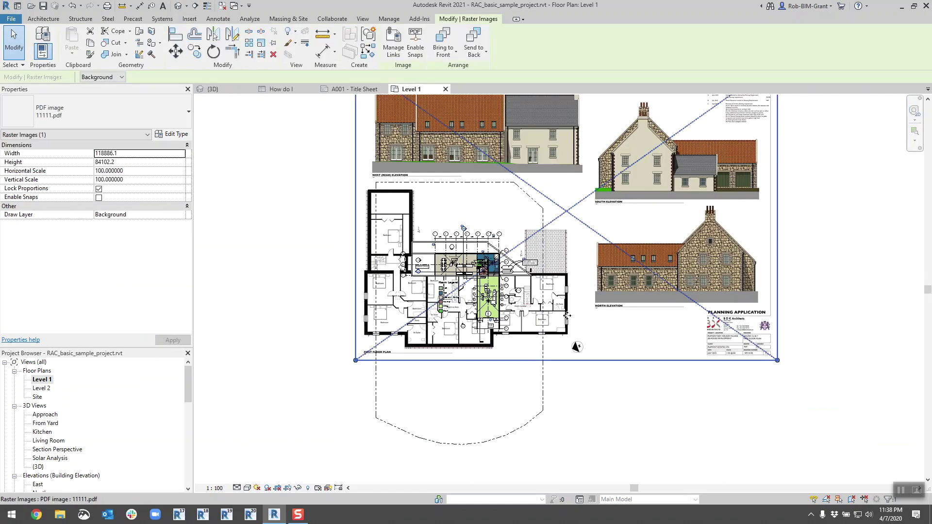
drag(566, 318, 783, 343)
click(283, 396)
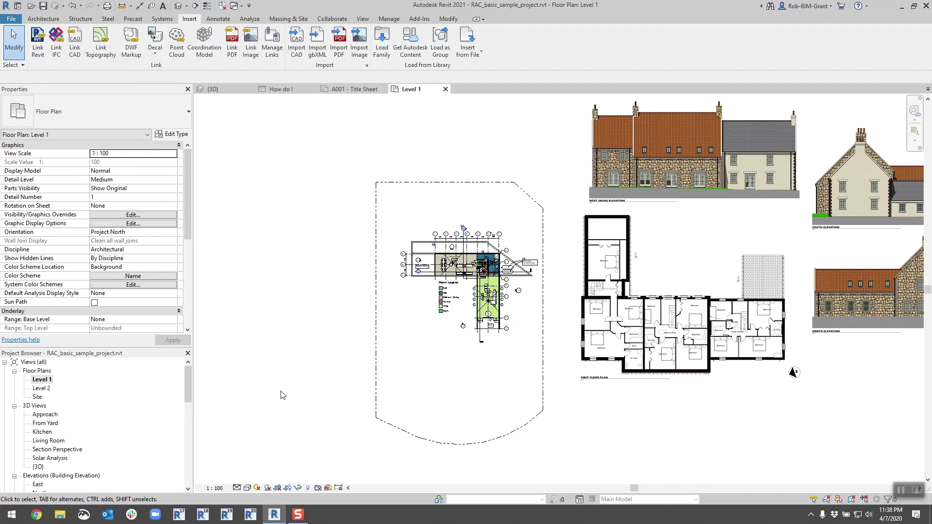
scroll(635, 370, up, 5)
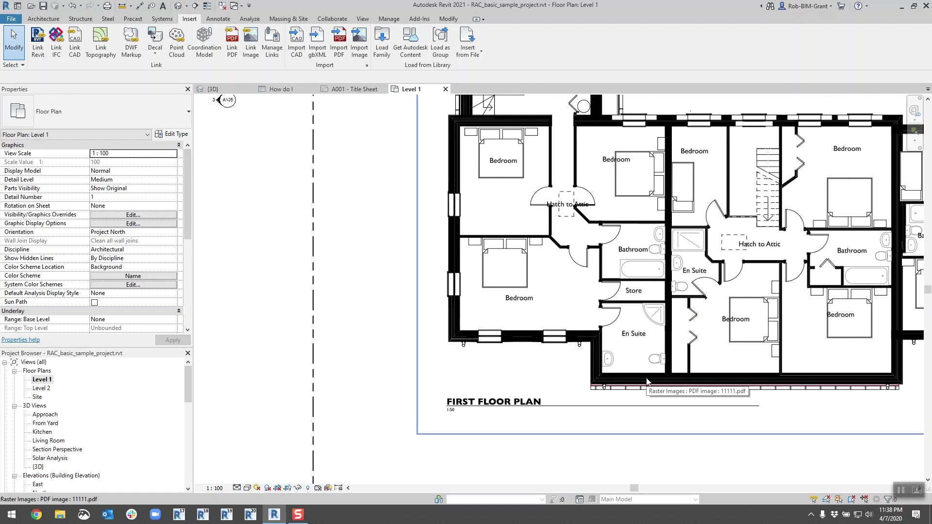
click(646, 376)
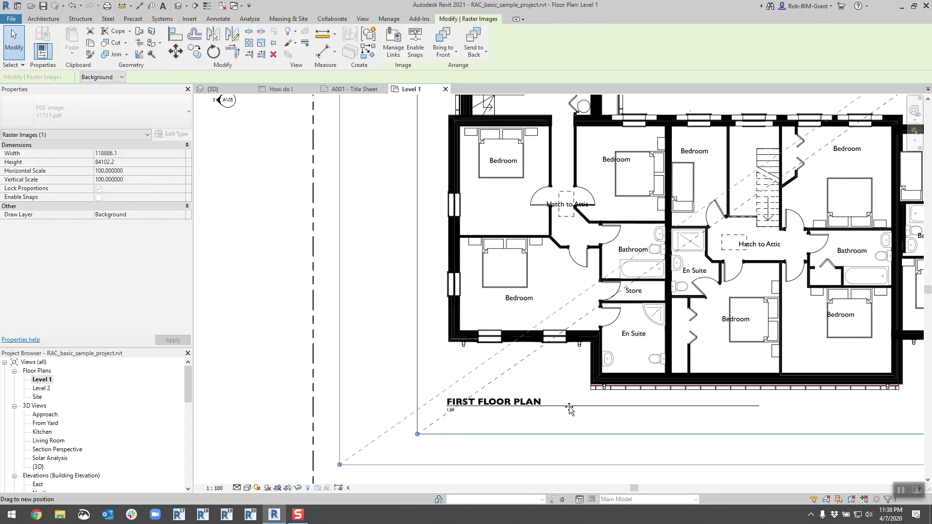
drag(646, 376, 598, 427)
scroll(329, 250, down, 4)
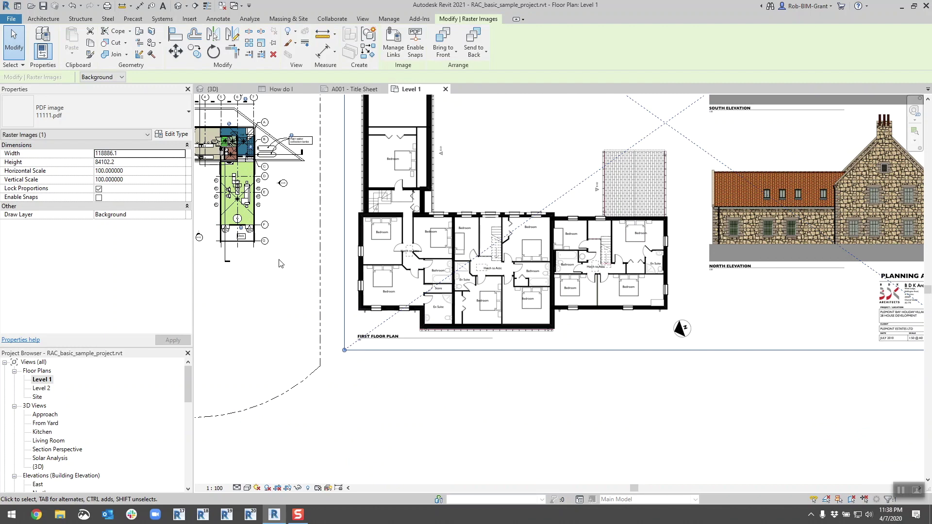
click(280, 264)
scroll(279, 265, up, 5)
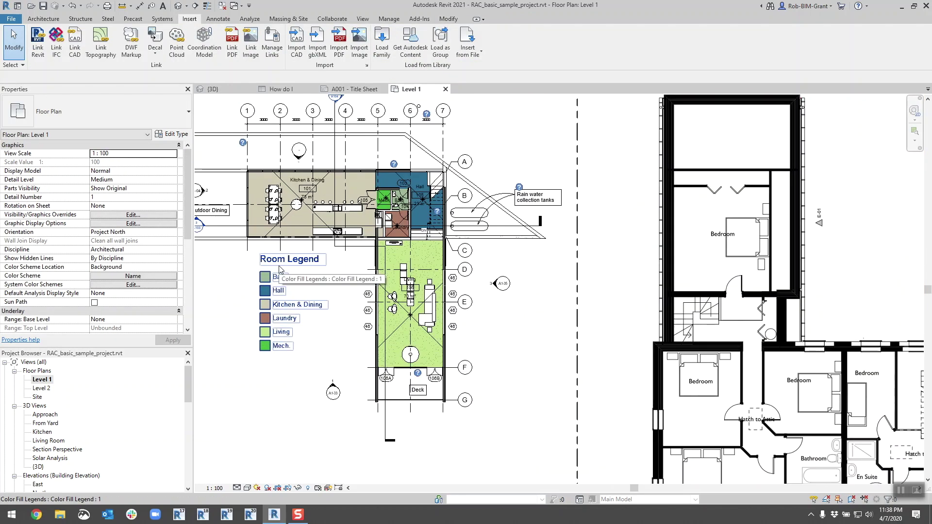
scroll(279, 270, up, 1)
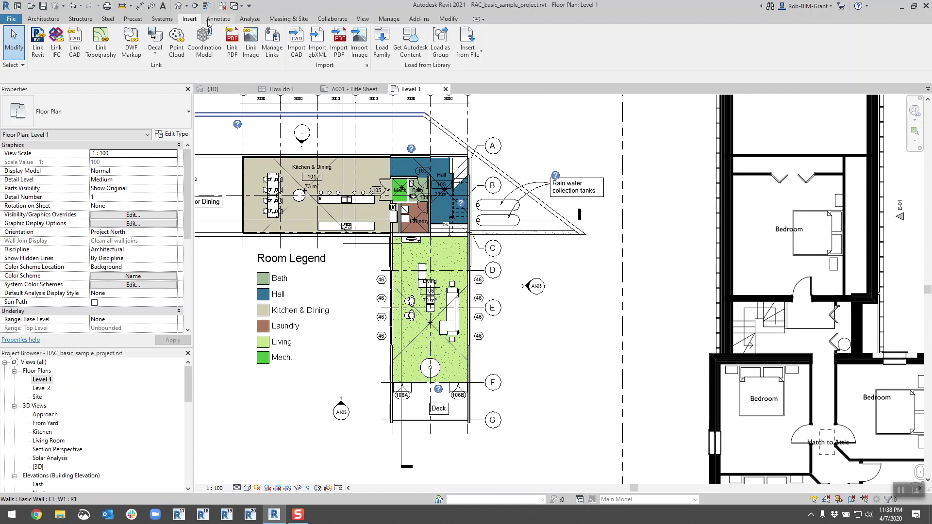
Start a Path of Travel on the Deck toward Kitchen & Dining, dismissing the no-route warning.
click(249, 19)
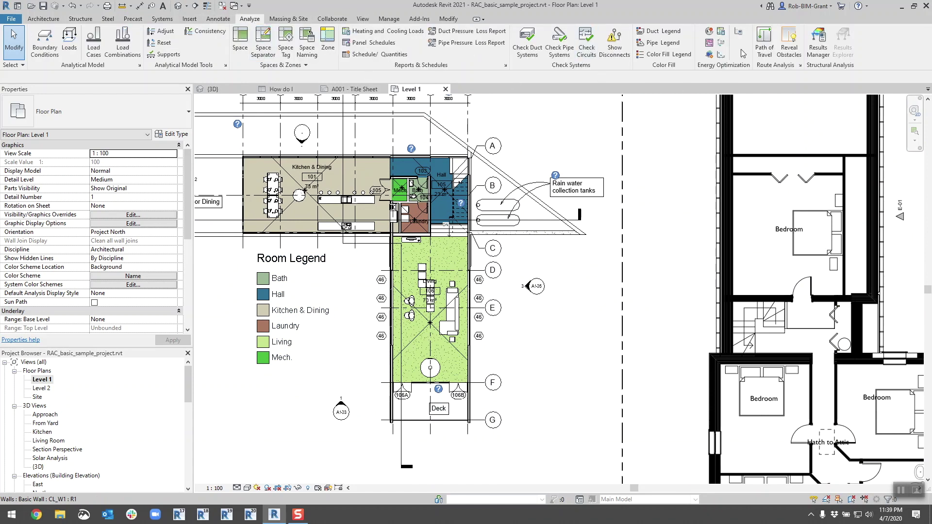
click(764, 42)
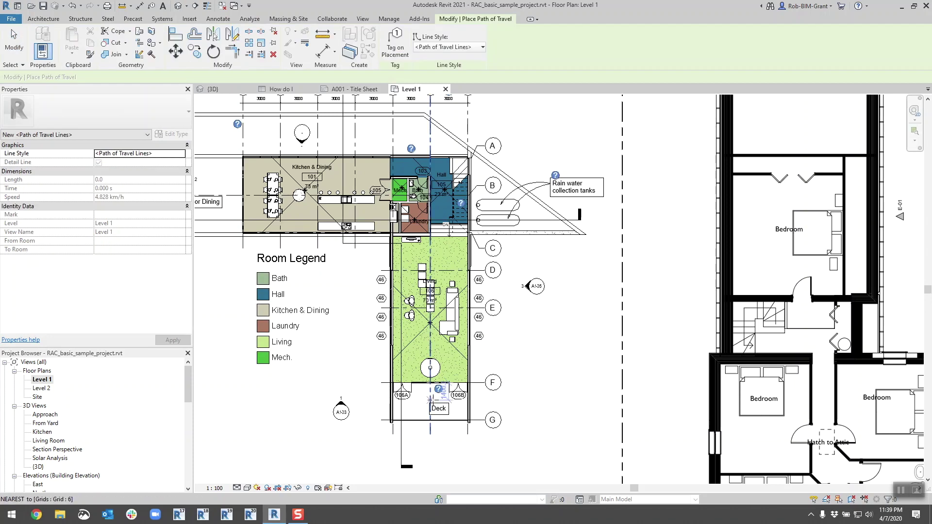
scroll(430, 399, up, 6)
click(499, 428)
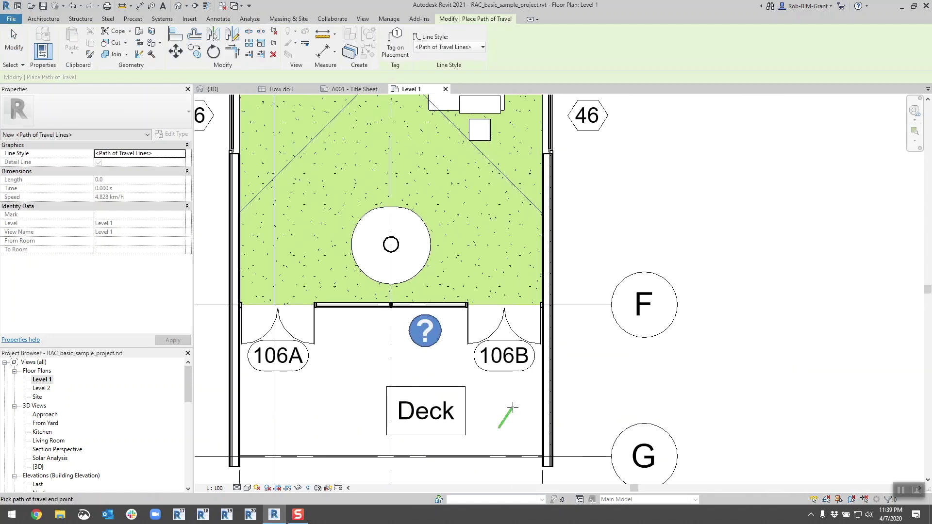
scroll(512, 407, down, 6)
scroll(301, 223, up, 5)
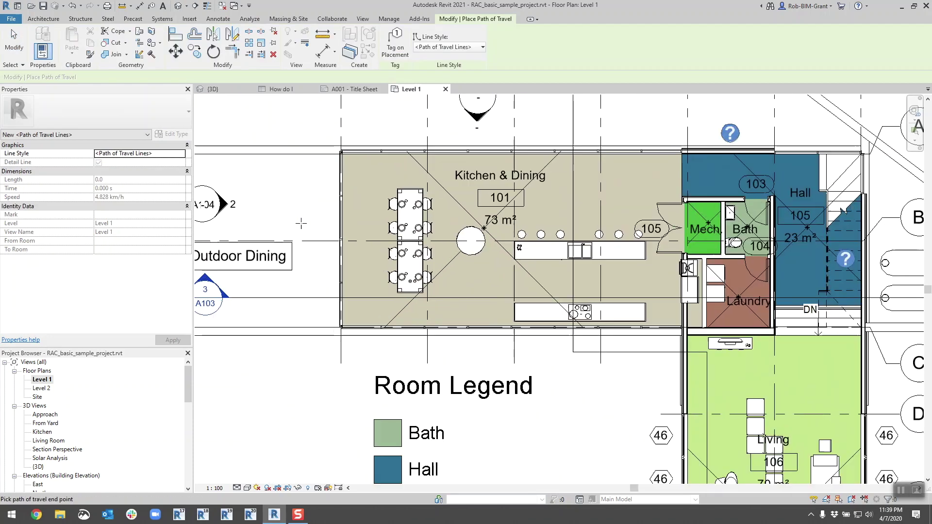
scroll(301, 223, up, 1)
scroll(302, 224, down, 1)
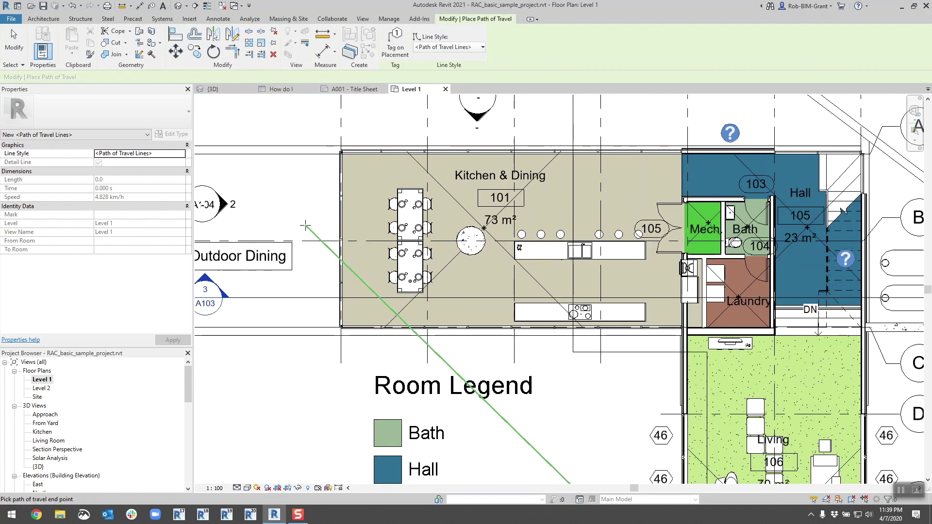
click(291, 197)
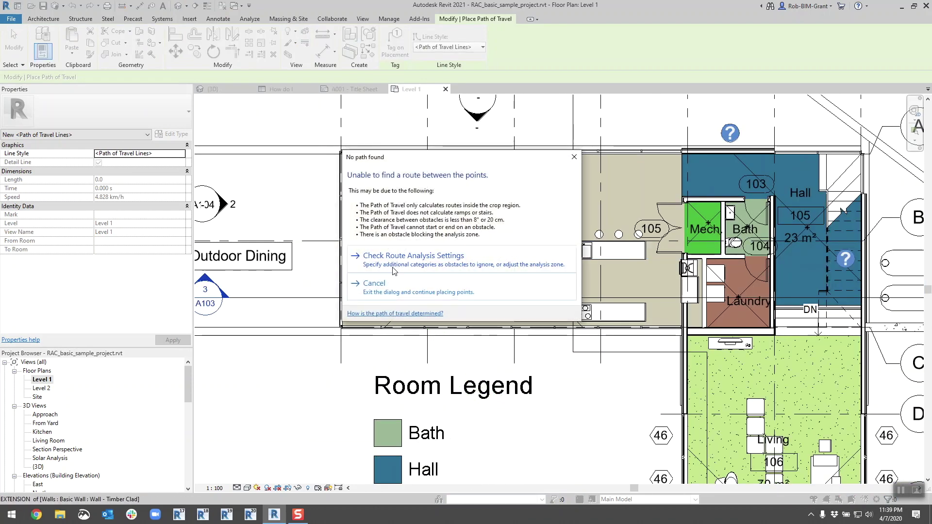
click(389, 288)
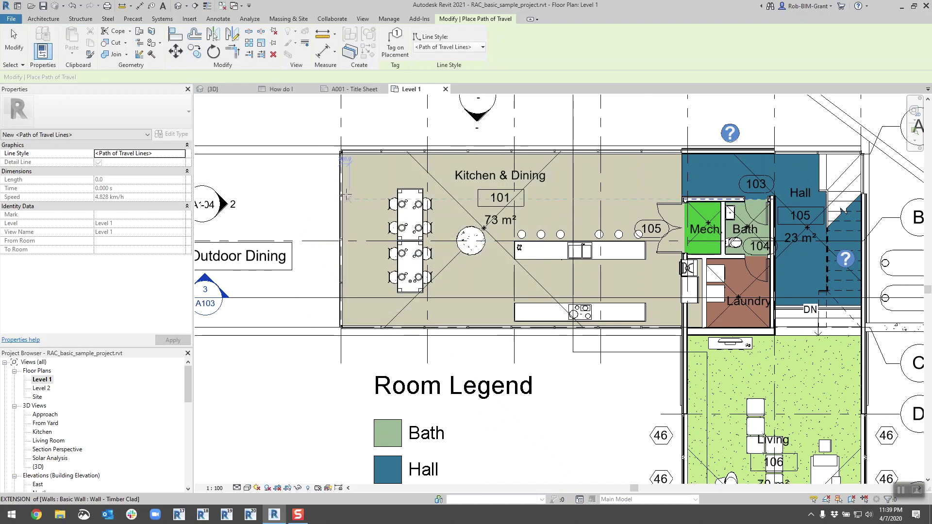
Place the path end point beside the dining table and exit the Path of Travel tool.
scroll(346, 196, down, 3)
middle_drag(346, 196, 438, 212)
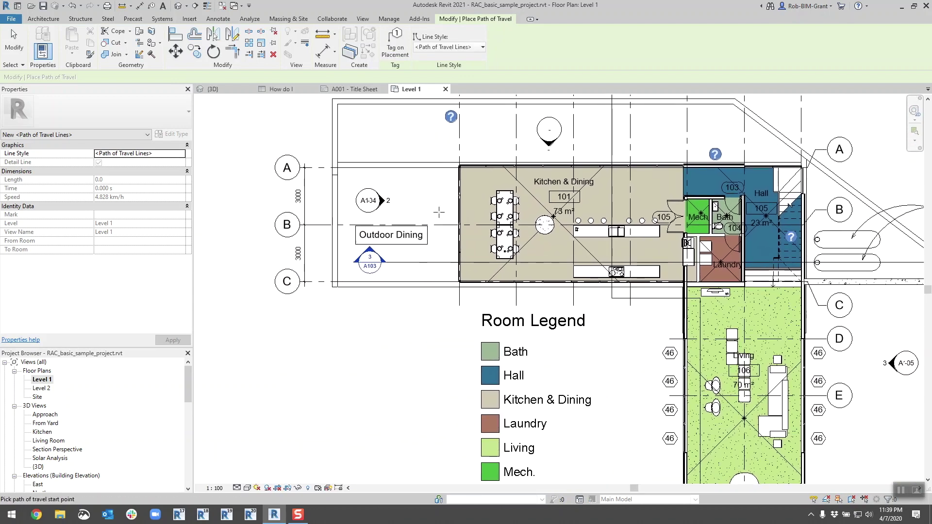
scroll(439, 213, down, 2)
middle_drag(670, 437, 560, 343)
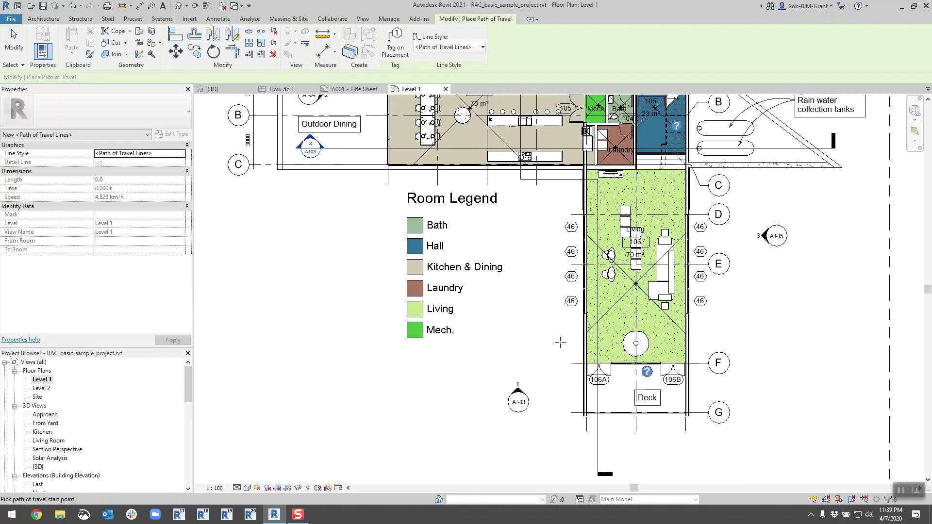
scroll(437, 160, up, 3)
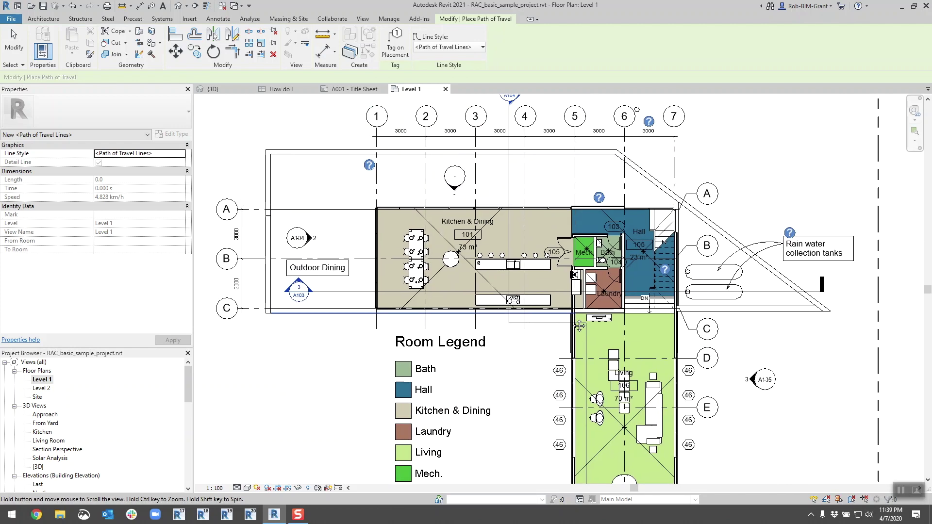
middle_drag(437, 161, 420, 231)
scroll(405, 235, up, 3)
click(387, 244)
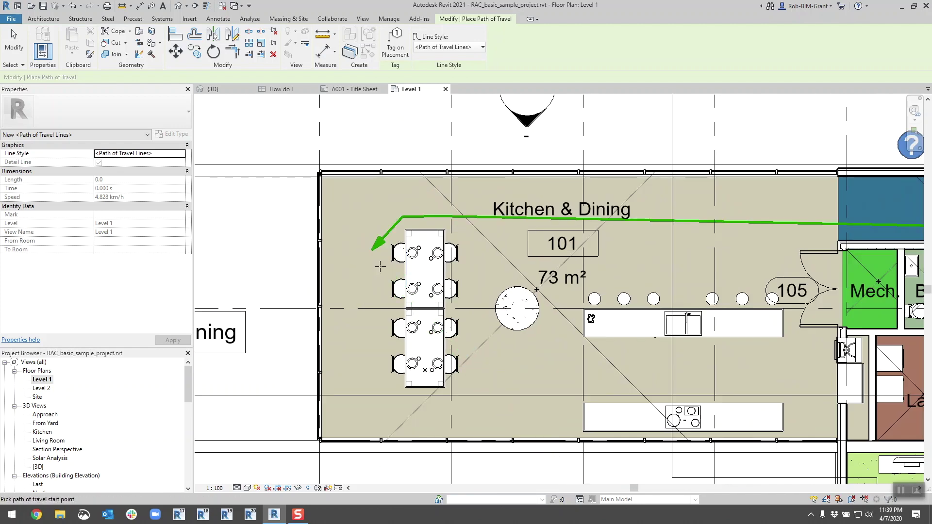
scroll(386, 251, down, 3)
scroll(386, 281, down, 2)
middle_drag(636, 245, 580, 237)
scroll(580, 237, up, 4)
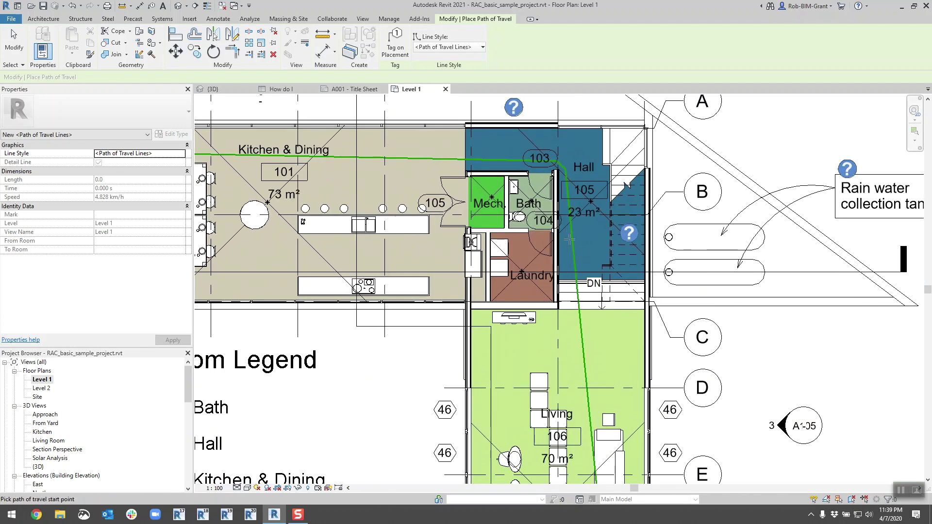
key(Escape)
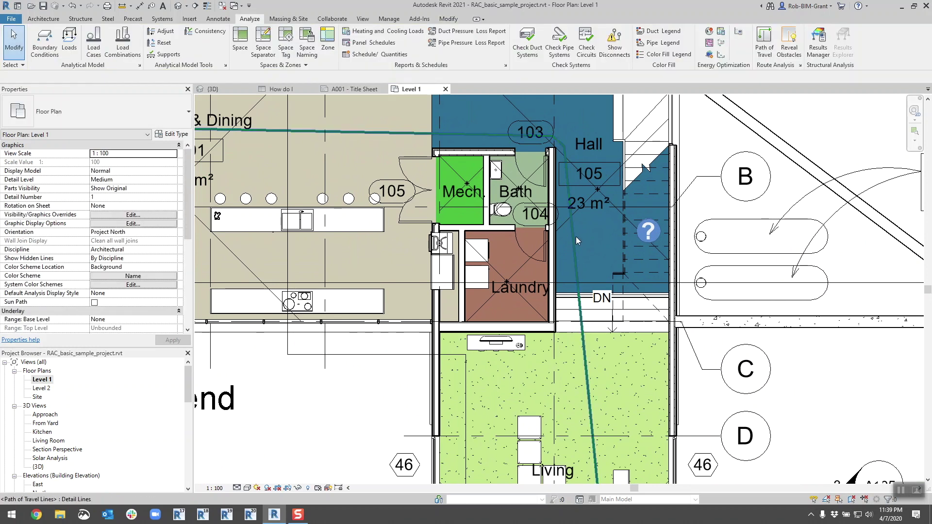
Turn on Reveal Obstacles to outline path-of-travel obstacles in orange on the Level 1 plan.
click(790, 46)
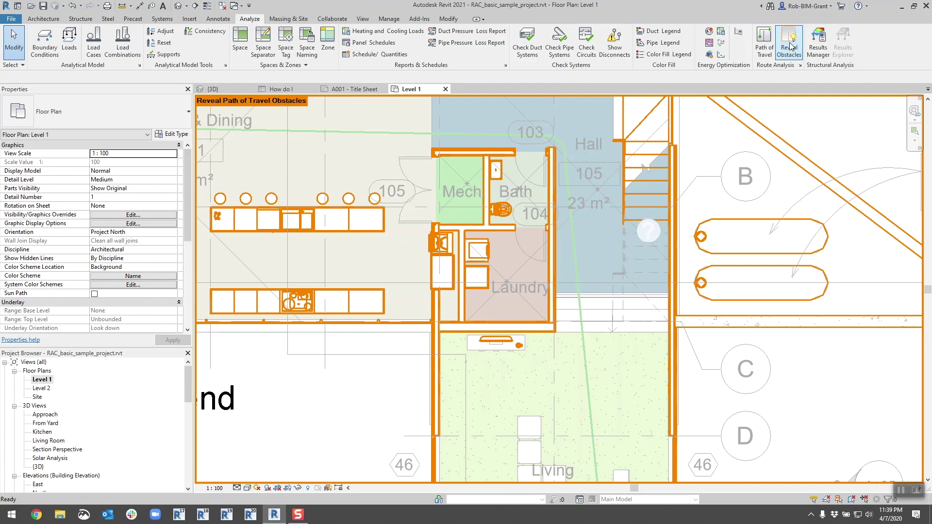
scroll(593, 361, down, 3)
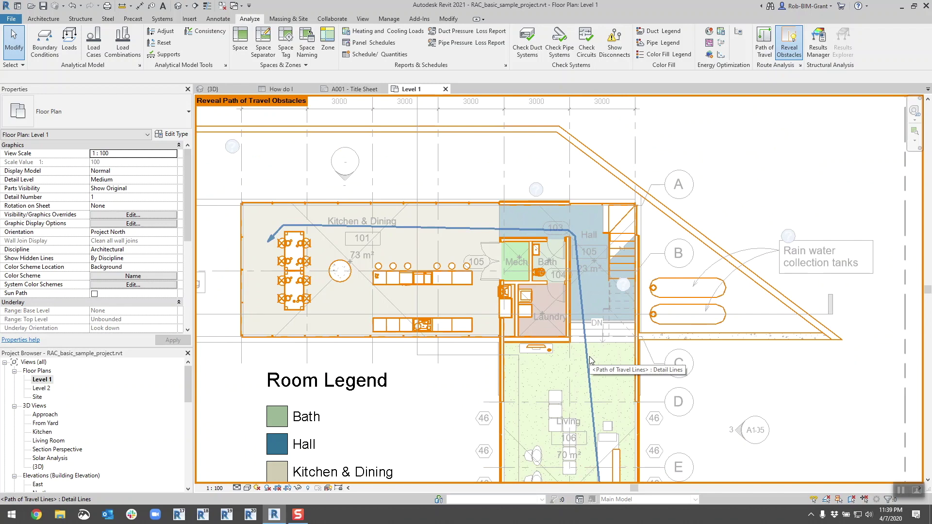
middle_drag(592, 361, 629, 168)
scroll(649, 291, up, 3)
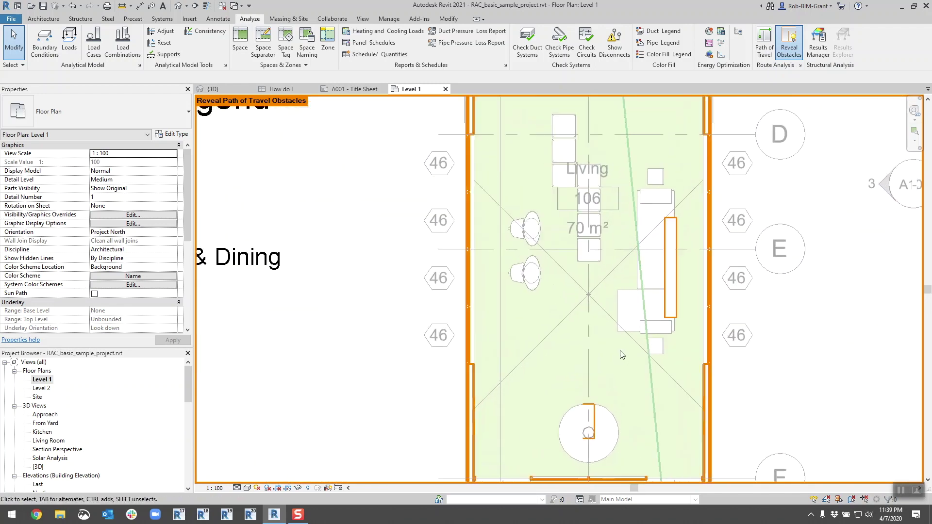
scroll(649, 292, up, 3)
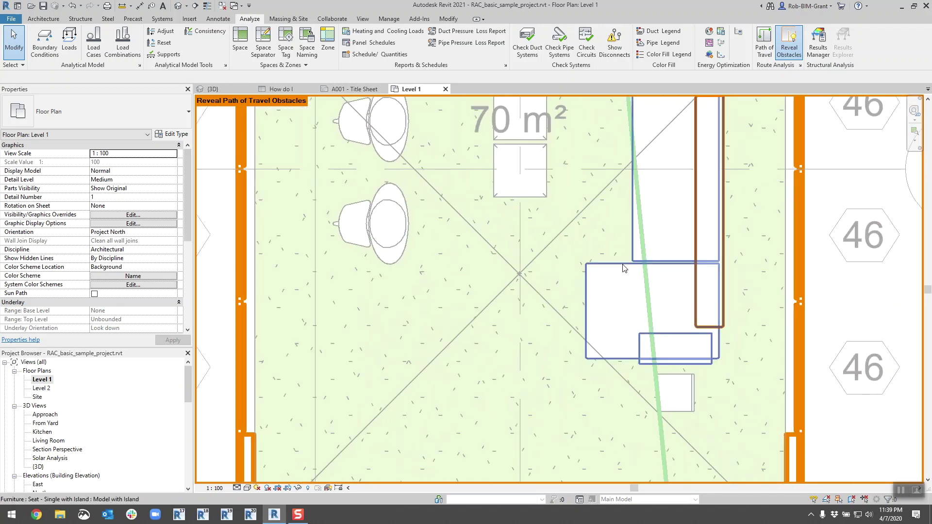
Inspect the Living room seat, select the path of travel line, and bring Kitchen & Dining into view.
click(624, 267)
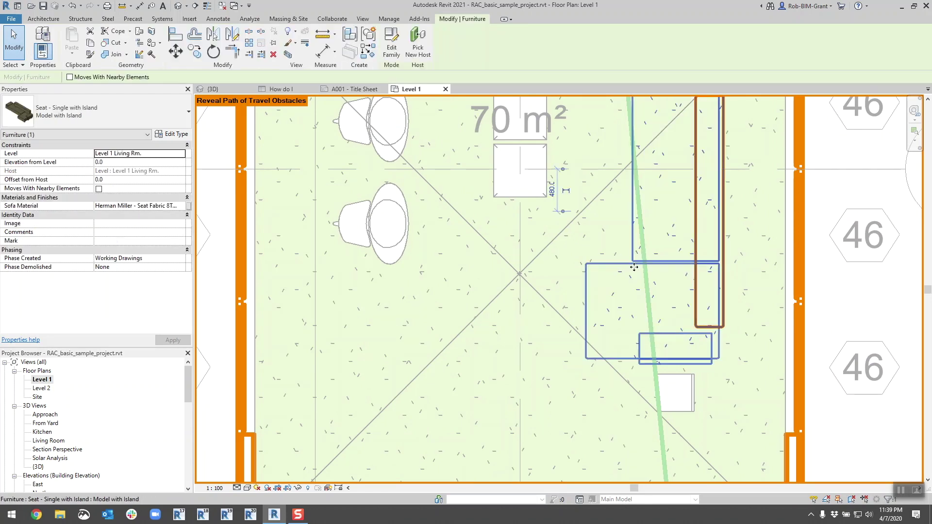
click(645, 270)
scroll(642, 273, down, 3)
scroll(643, 272, down, 5)
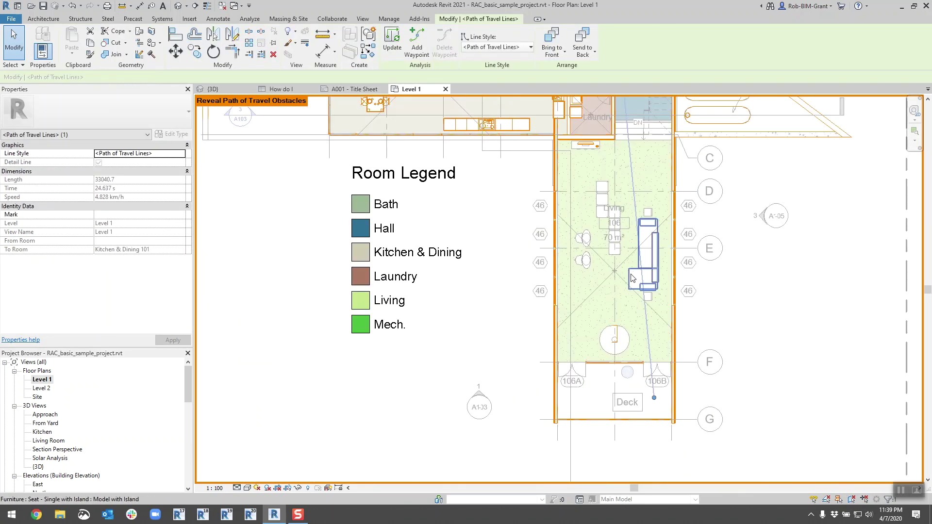
scroll(602, 179, up, 3)
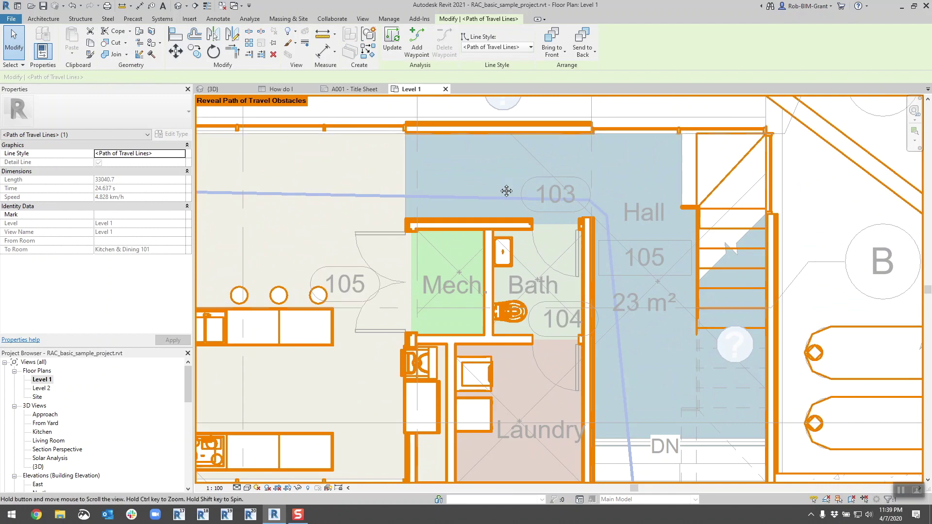
middle_drag(264, 180, 491, 179)
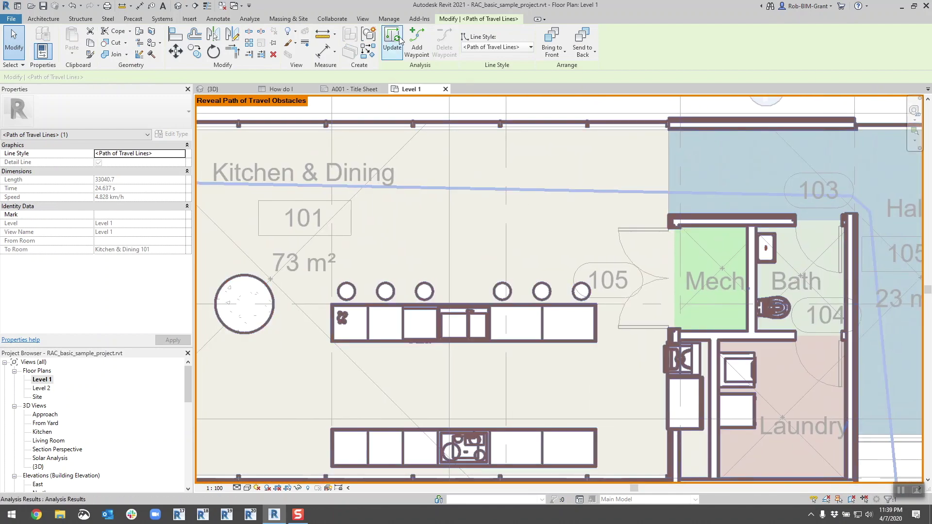
click(417, 41)
Add a waypoint to the path of travel below the kitchen island.
middle_drag(428, 241, 624, 199)
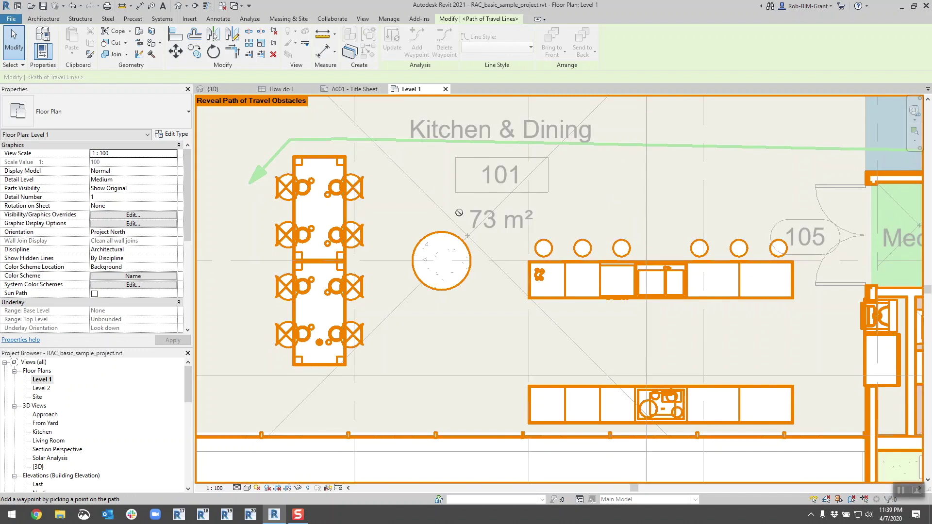
scroll(458, 213, down, 3)
scroll(540, 286, up, 2)
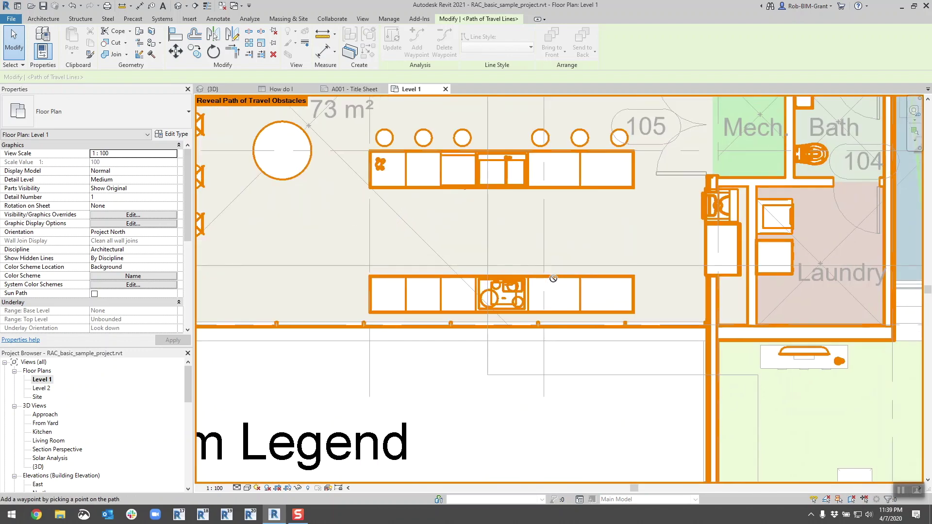
scroll(537, 281, up, 2)
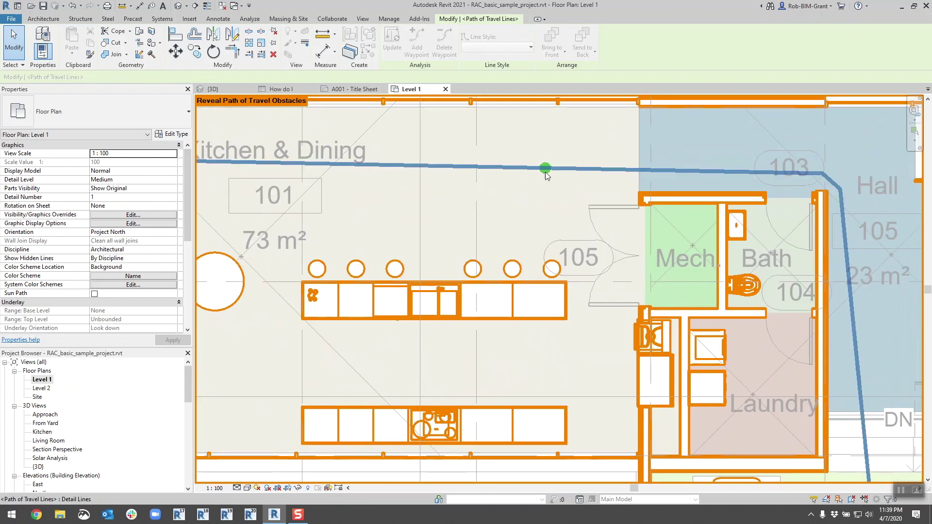
click(546, 169)
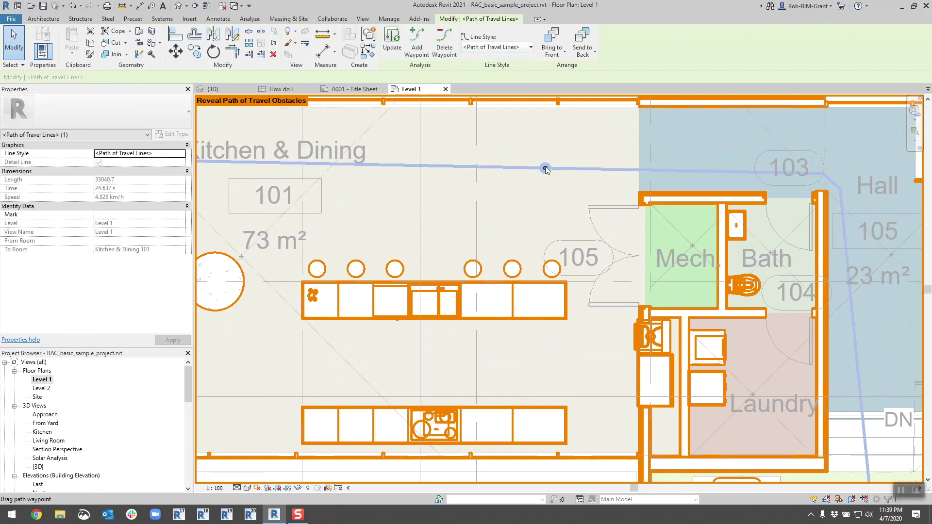
click(458, 368)
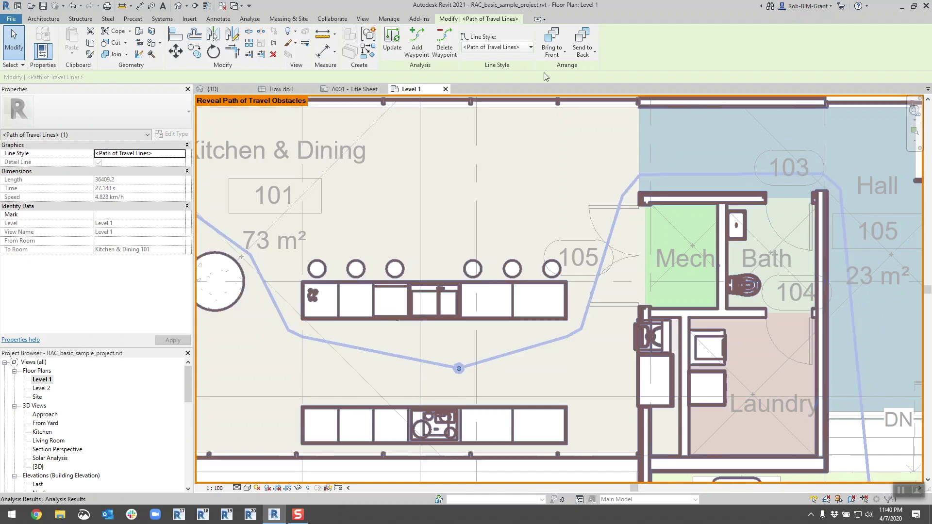
Add two more waypoints, one near room 103 and one in the Laundry.
click(417, 43)
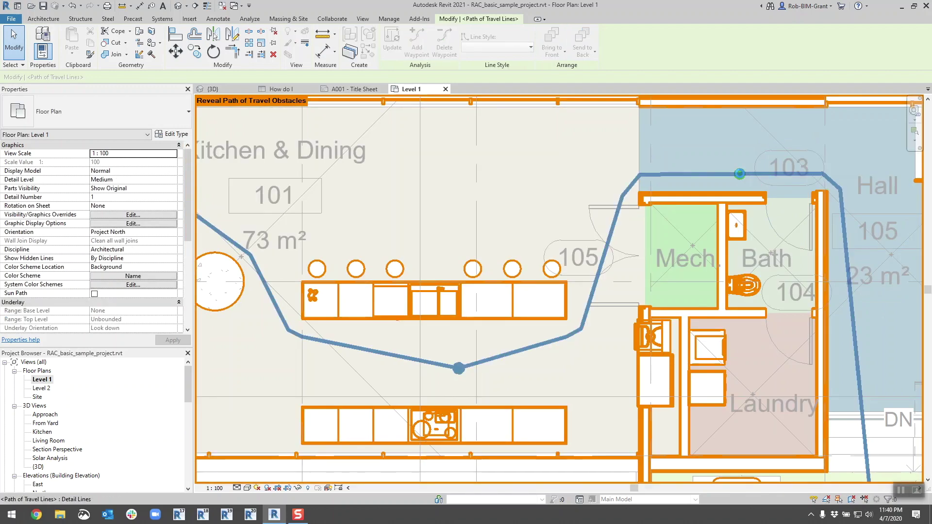
click(741, 174)
click(781, 396)
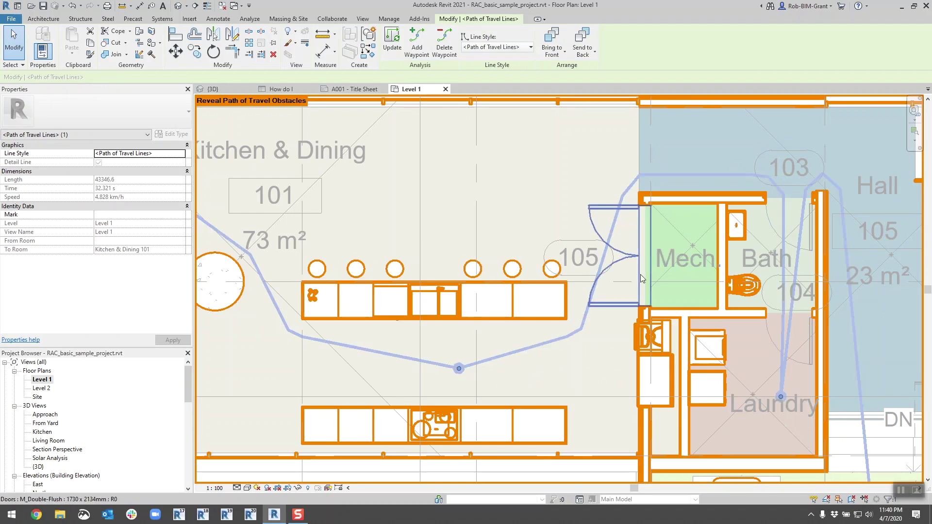
scroll(520, 229, down, 3)
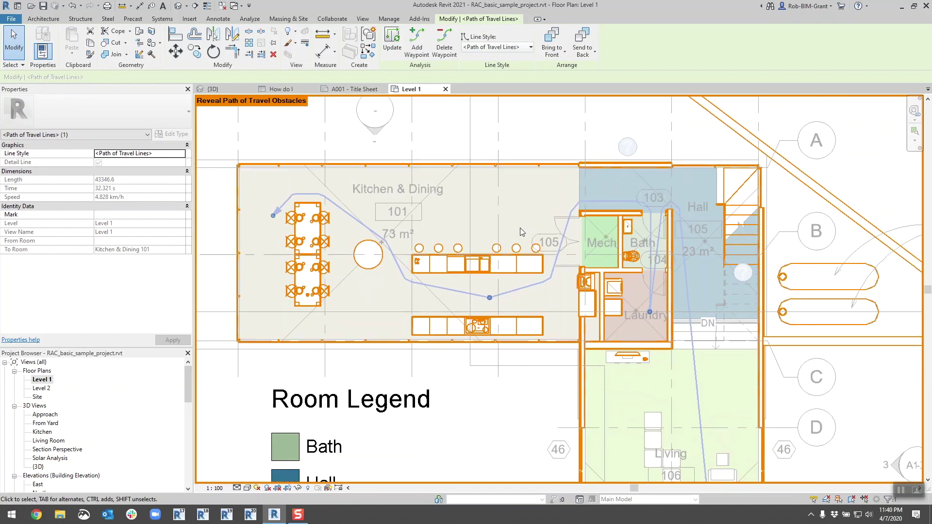
Move the path's end point beside the dining table, shortening it to 41795.6 and 31.165 s.
click(273, 217)
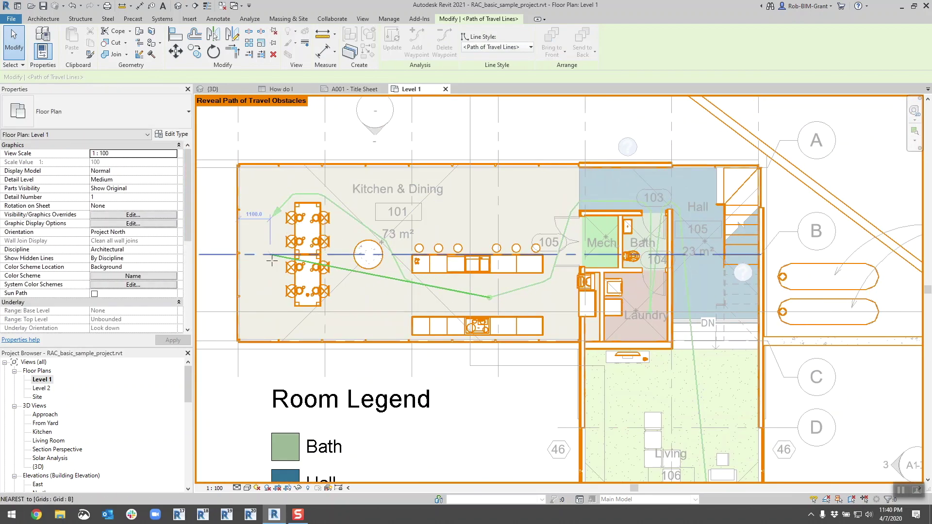
click(276, 296)
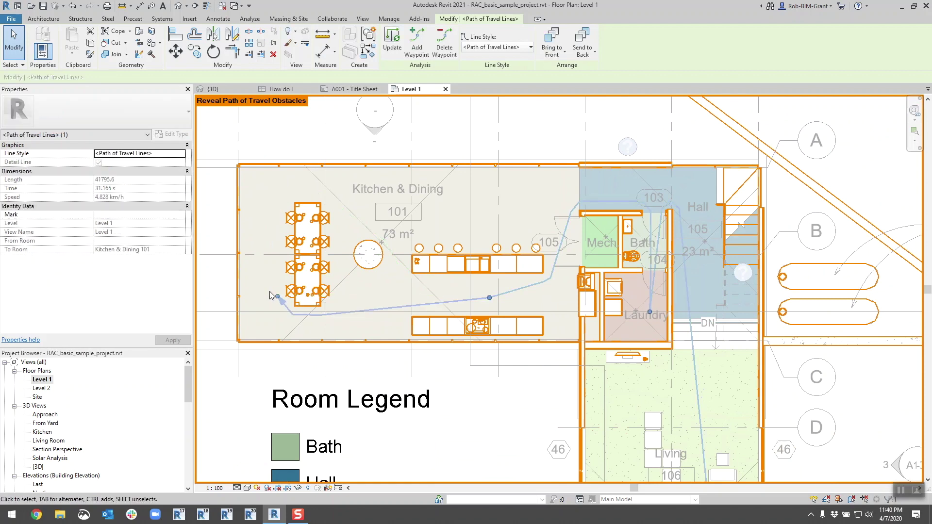
scroll(331, 305, down, 2)
scroll(338, 304, down, 1)
middle_drag(338, 304, 405, 246)
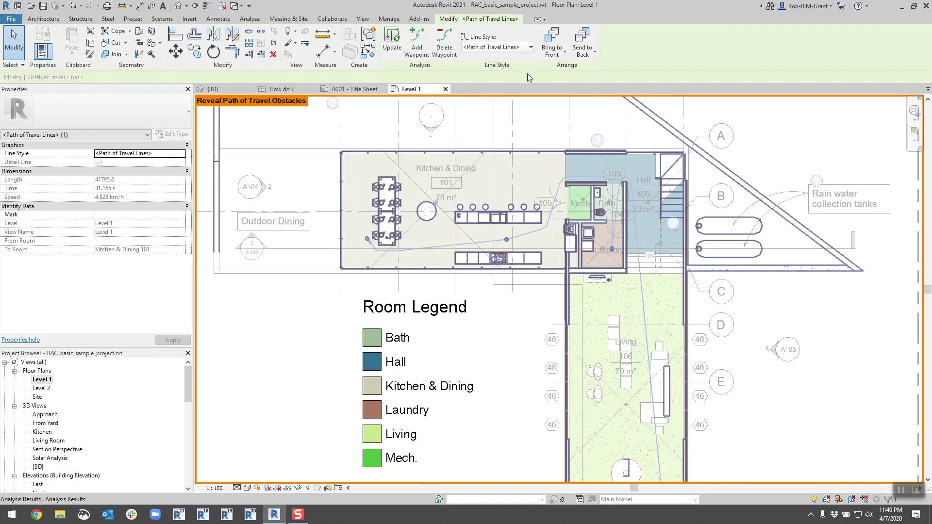
Turn off Reveal Obstacles, then check the rerouted path's length and time in its properties.
key(Escape)
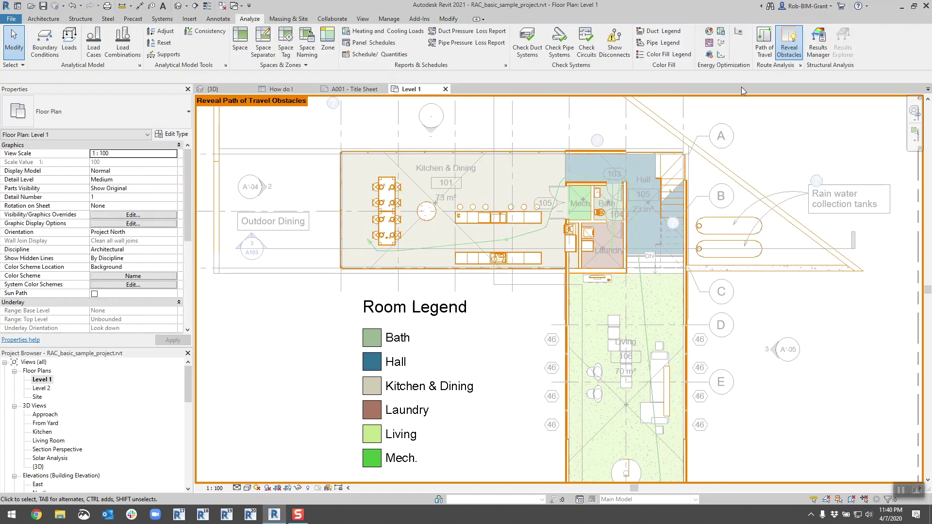
click(795, 48)
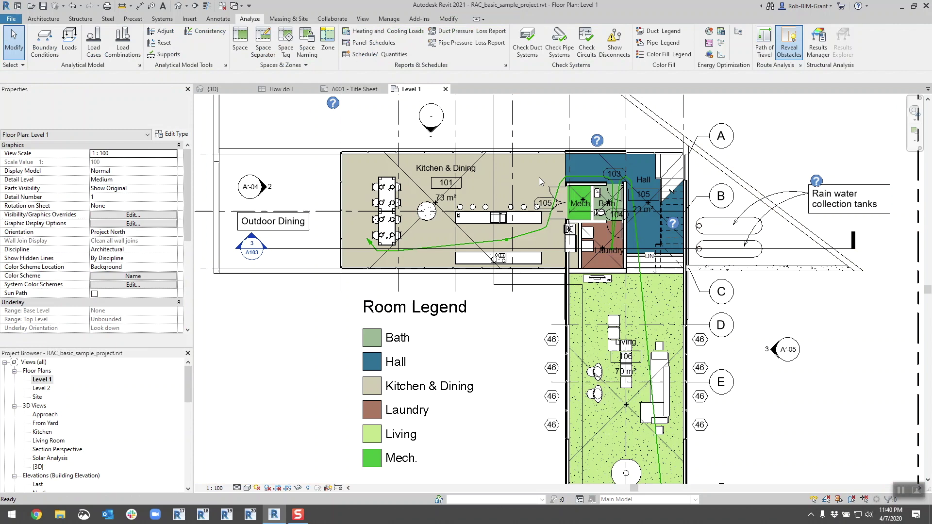
click(552, 211)
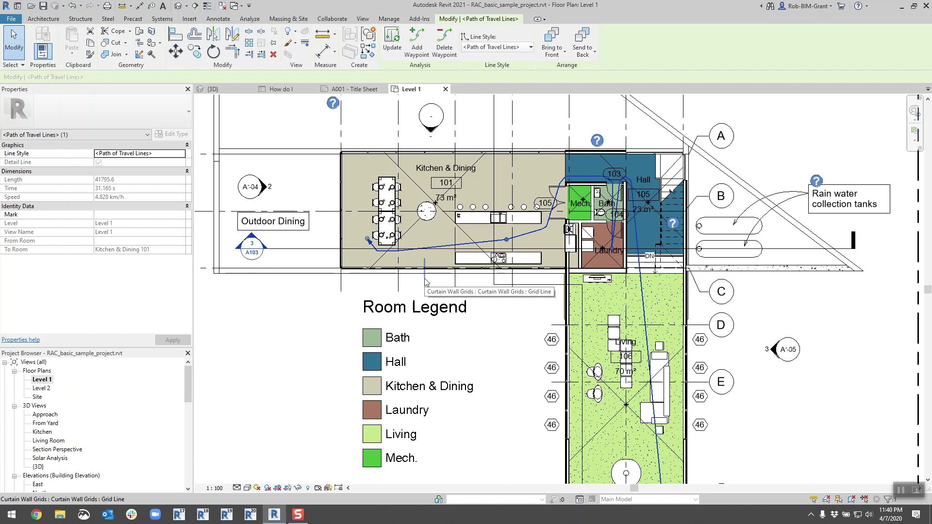
key(Escape)
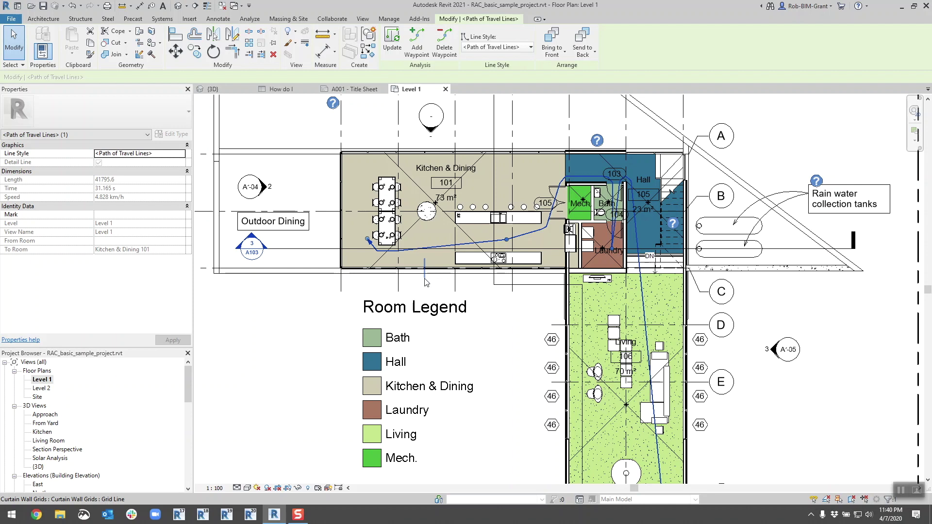
scroll(446, 292, down, 2)
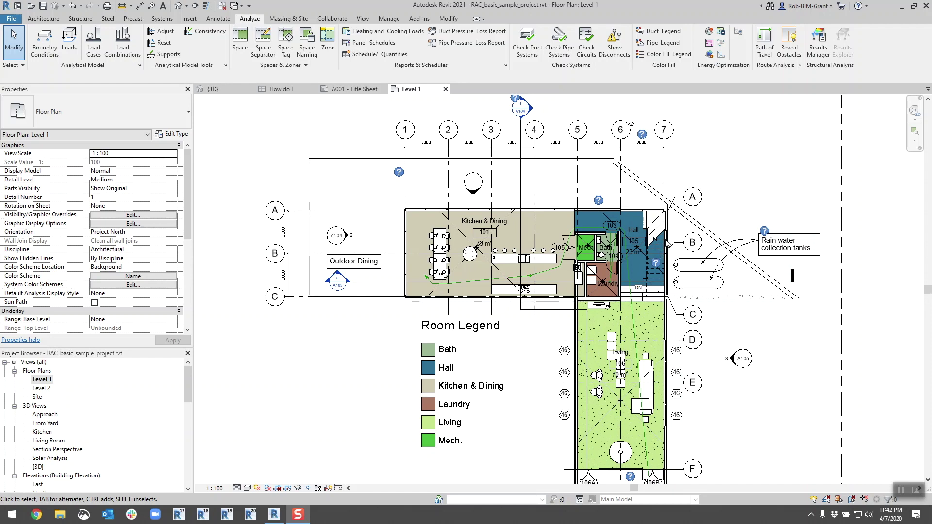
scroll(660, 247, up, 5)
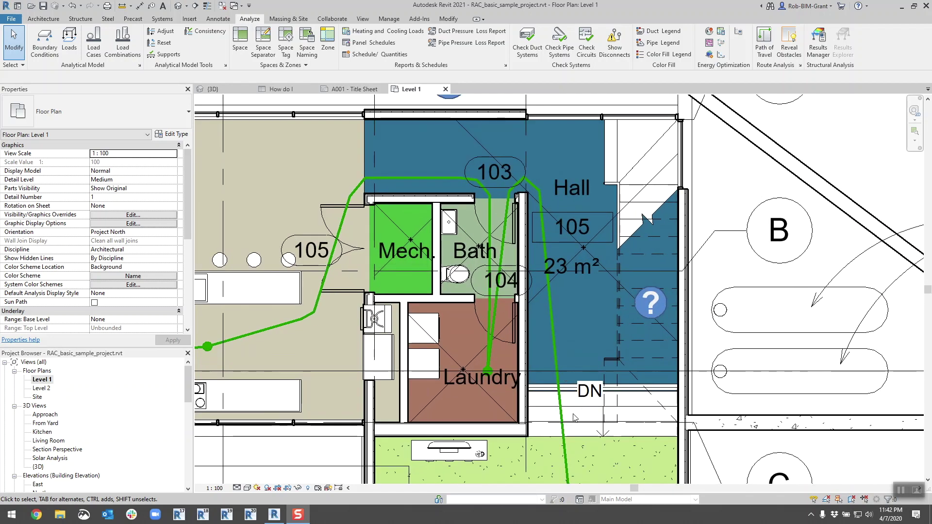